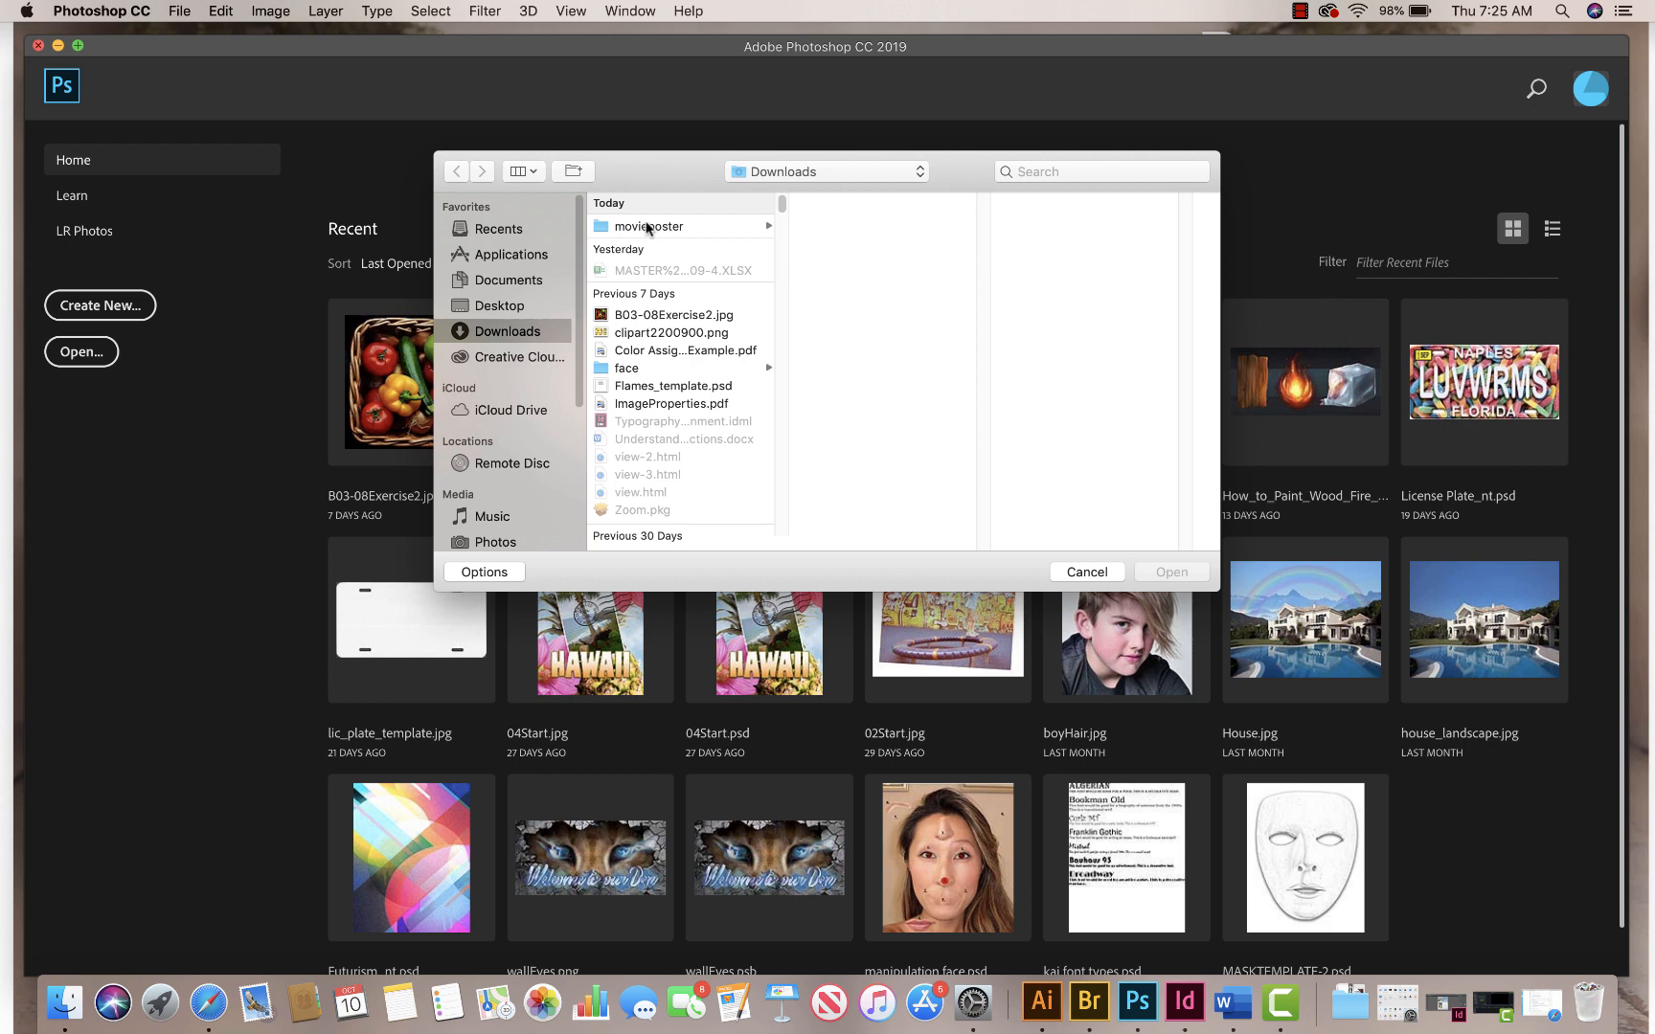
Step: Open poster_example_file.psd from the movieposter folder in Downloads
{"action": "left_click", "coordinate": [647, 228]}
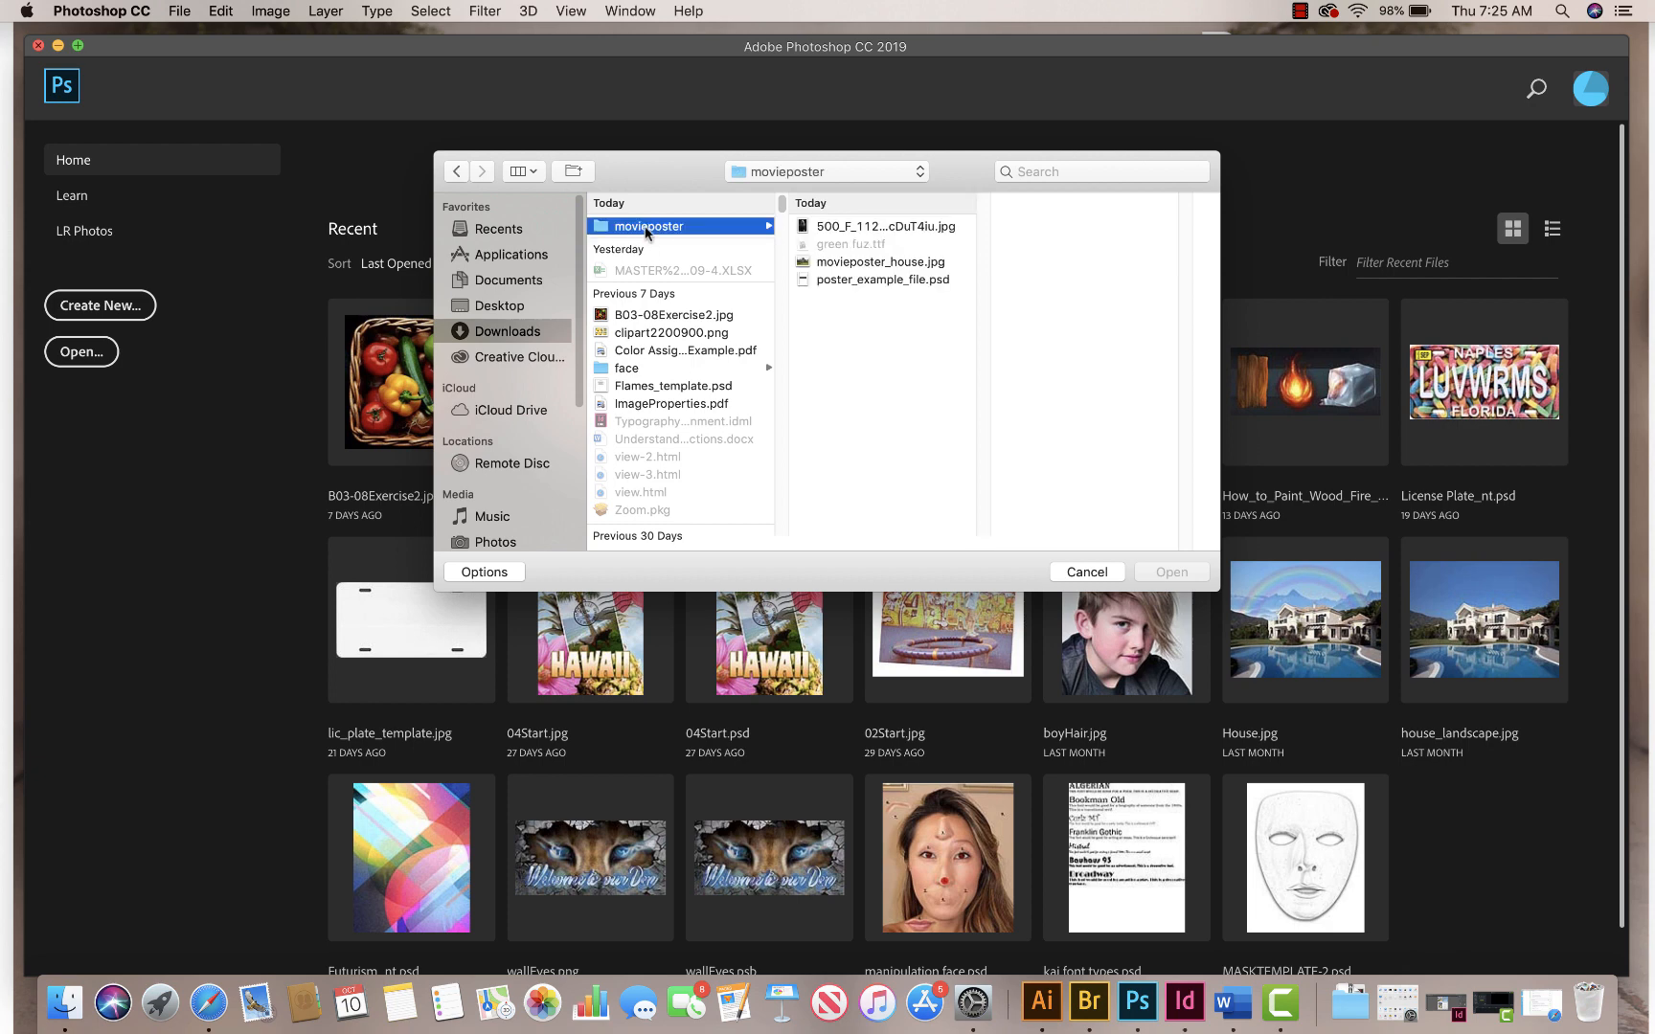
{"action": "left_click", "coordinate": [871, 280]}
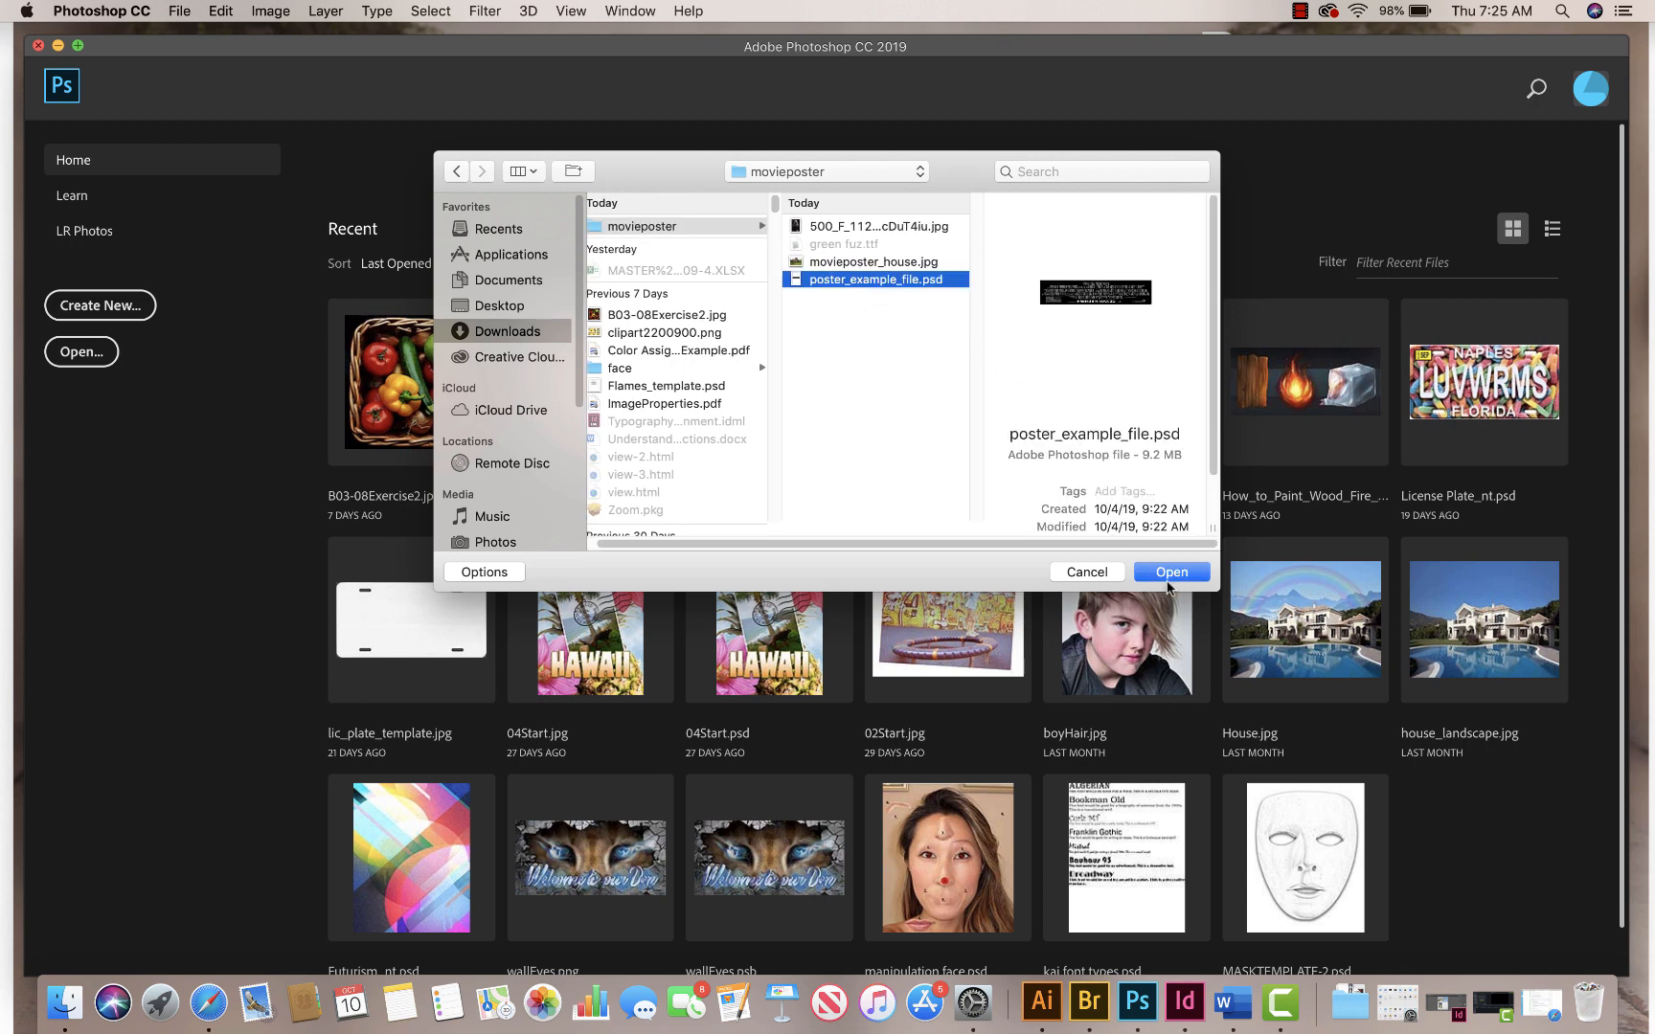
{"action": "left_click", "coordinate": [1168, 573]}
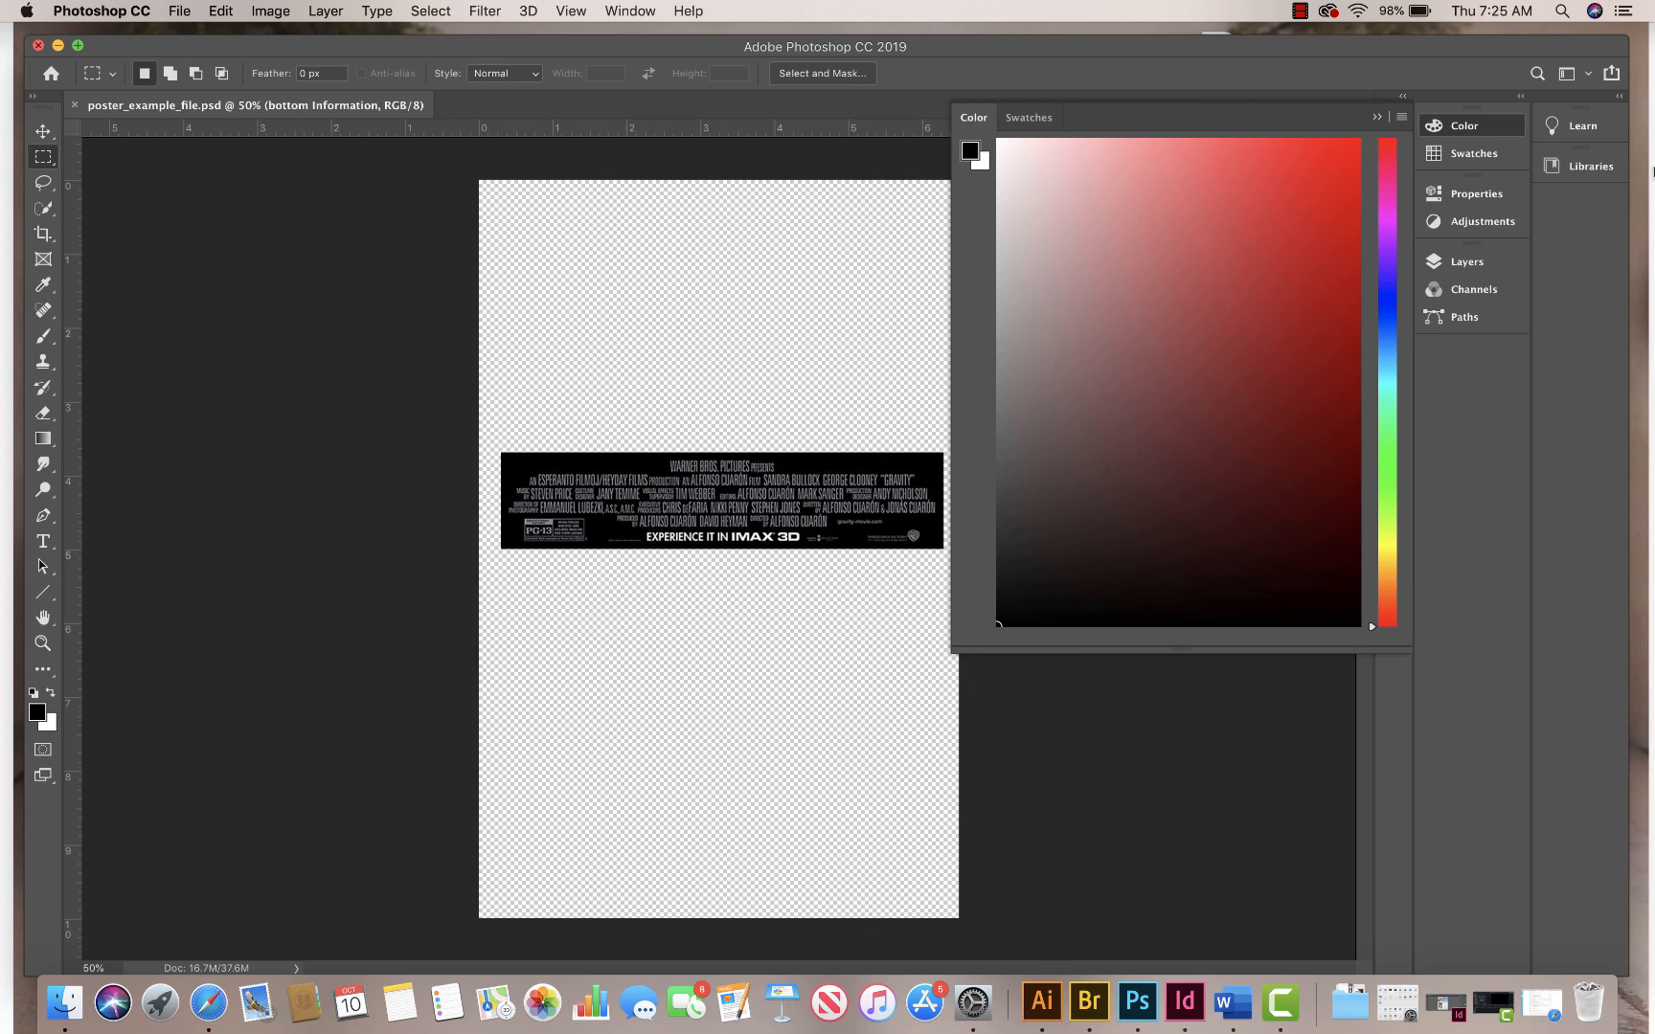
Step: Reset the Essentials workspace to its default arrangement
{"action": "left_click", "coordinate": [630, 11]}
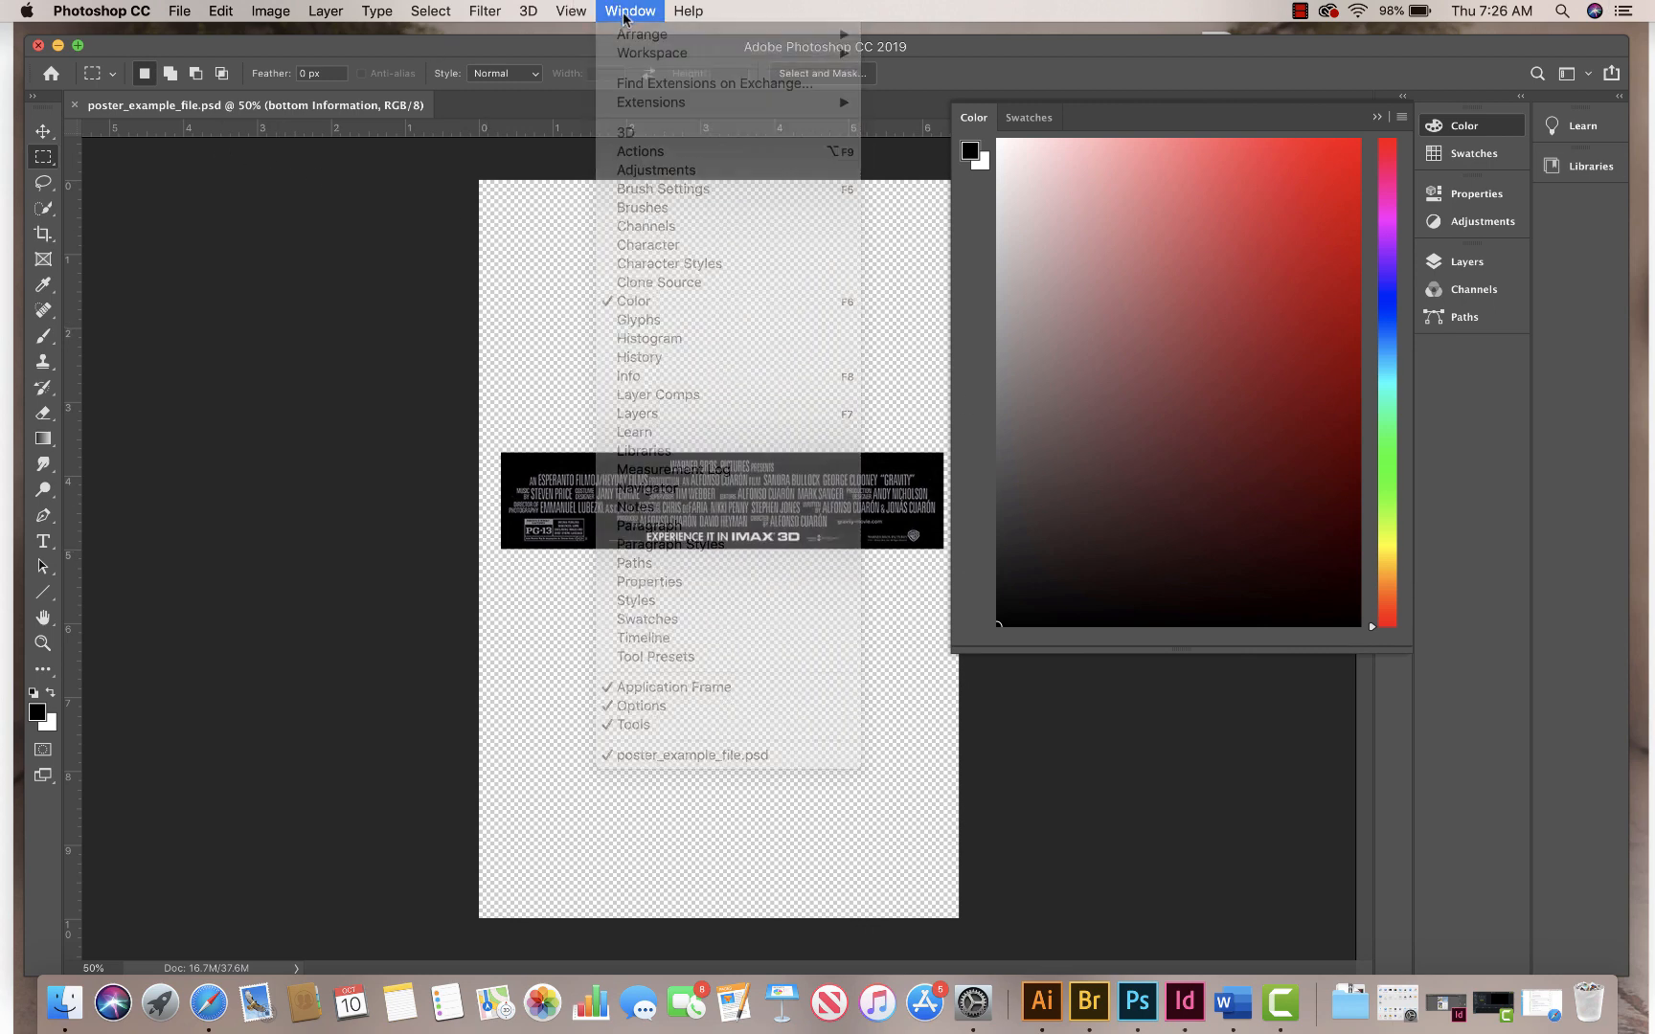
{"action": "left_click", "coordinate": [630, 11]}
{"action": "left_click", "coordinate": [630, 10]}
{"action": "mouse_move", "coordinate": [640, 55]}
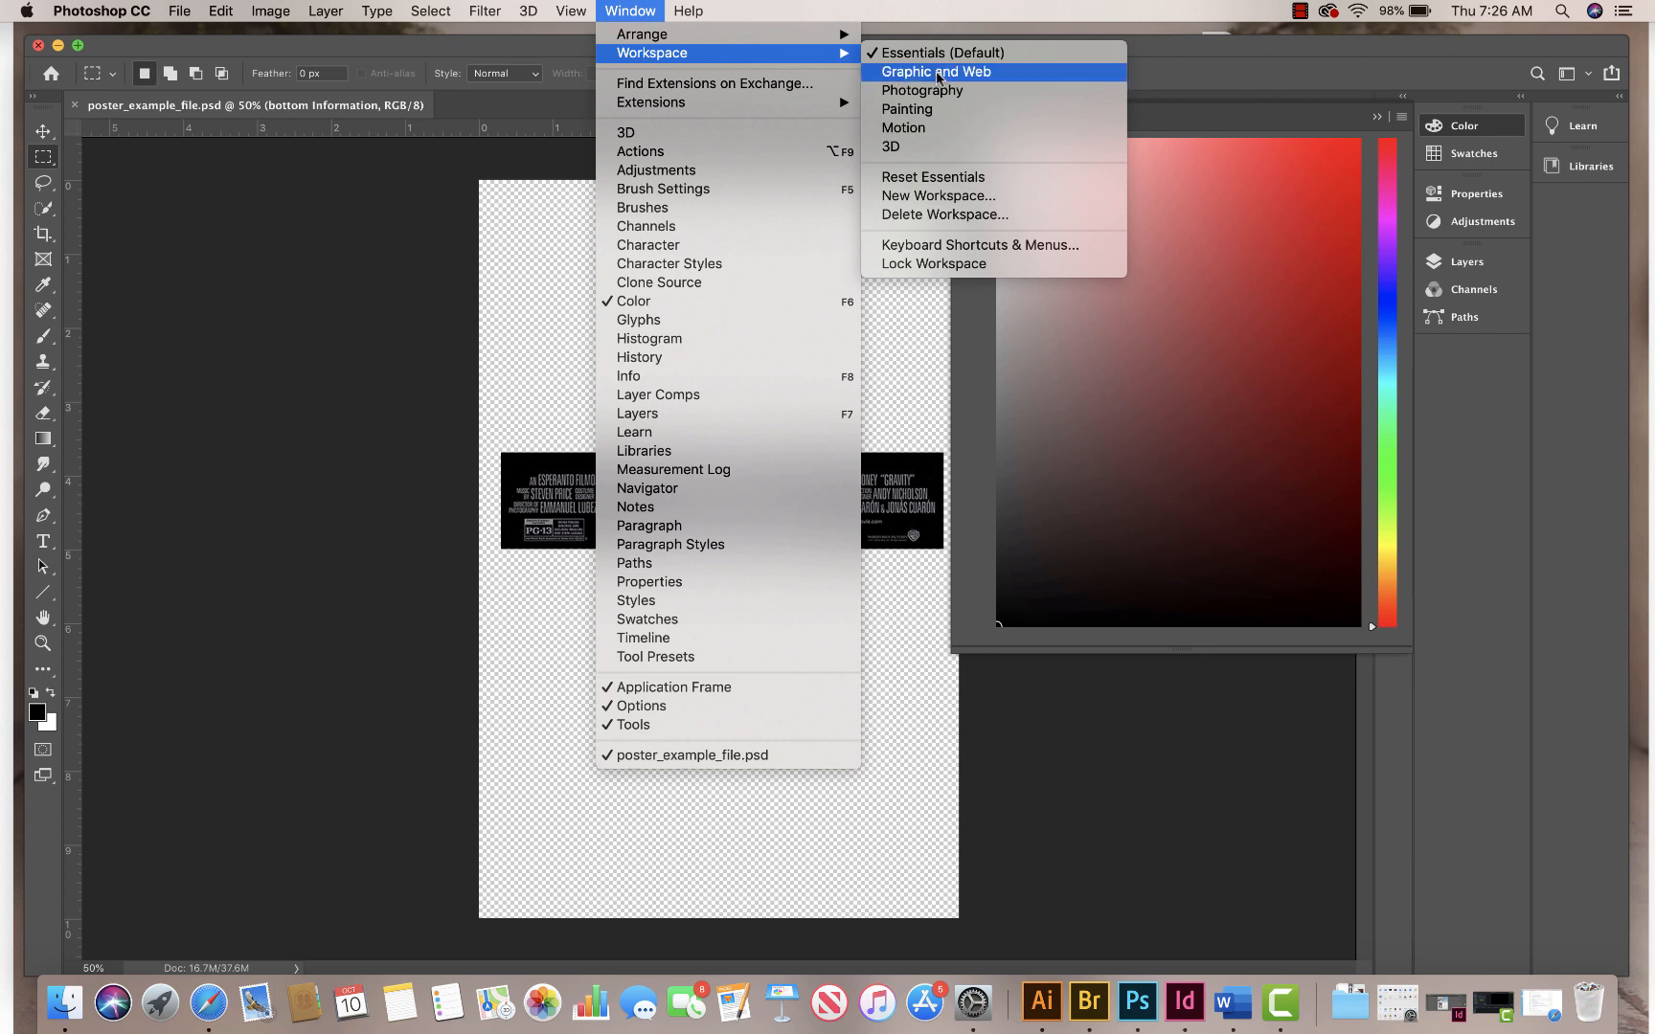
{"action": "left_click", "coordinate": [953, 176]}
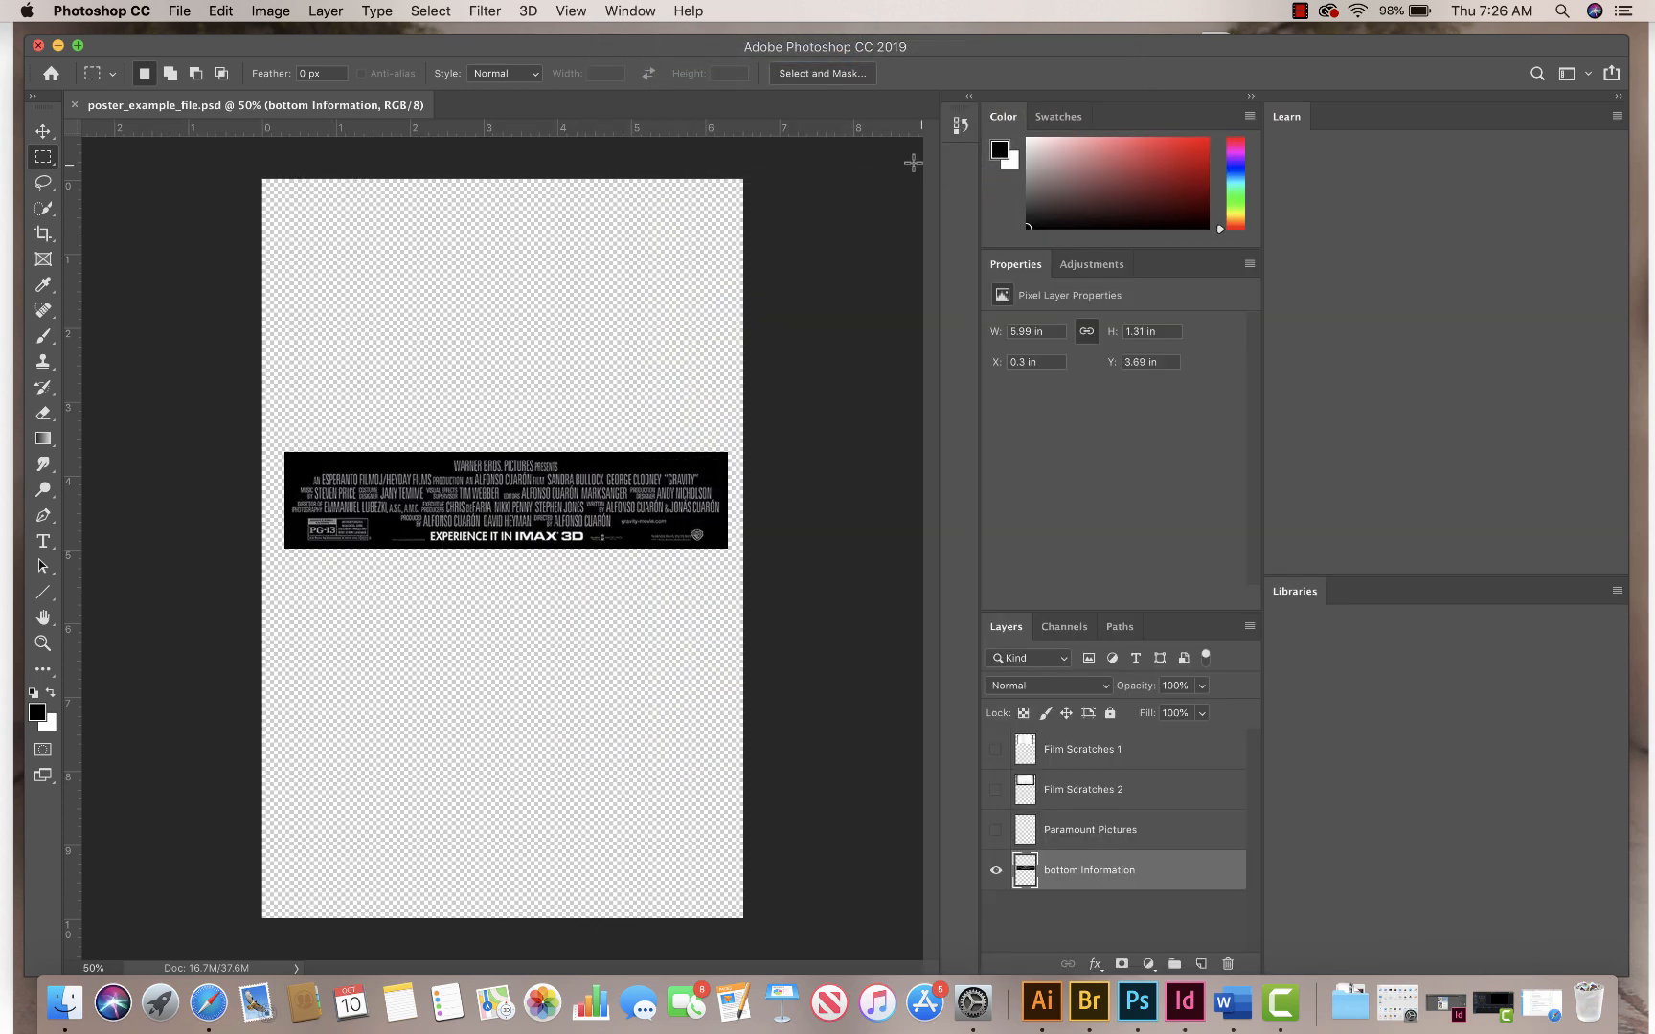
Step: Remove the Learn and Libraries panels from the workspace
{"action": "left_click", "coordinate": [1617, 117]}
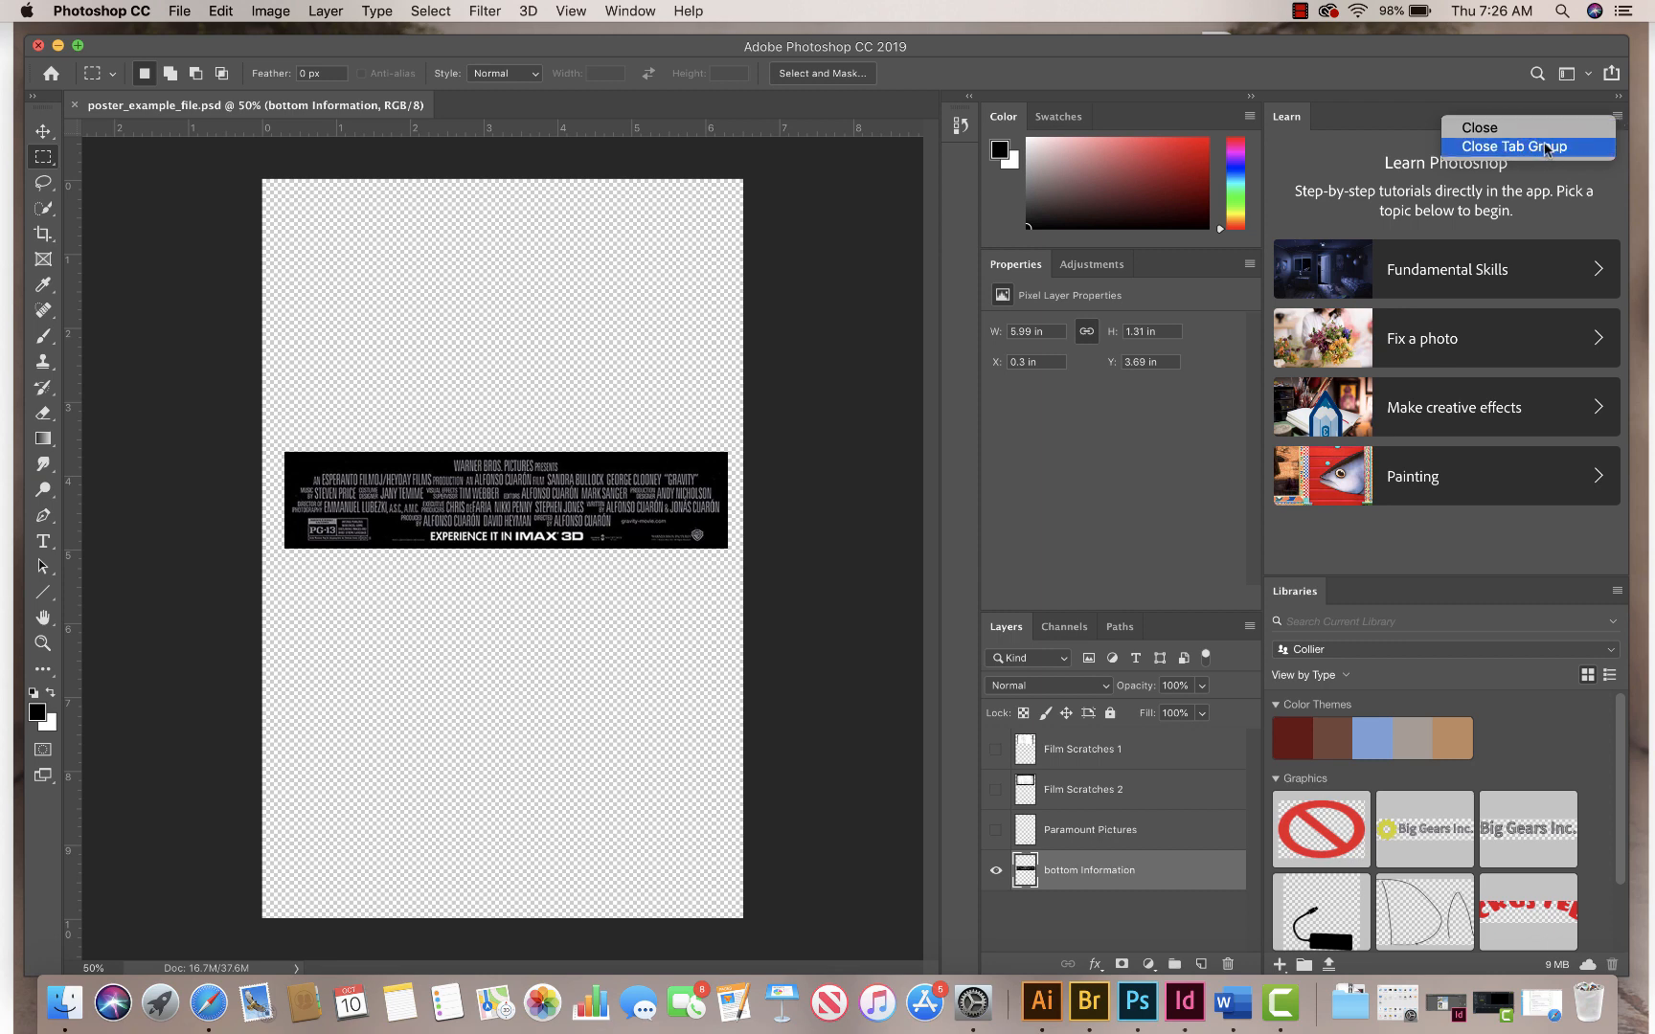
{"action": "left_click", "coordinate": [1543, 146]}
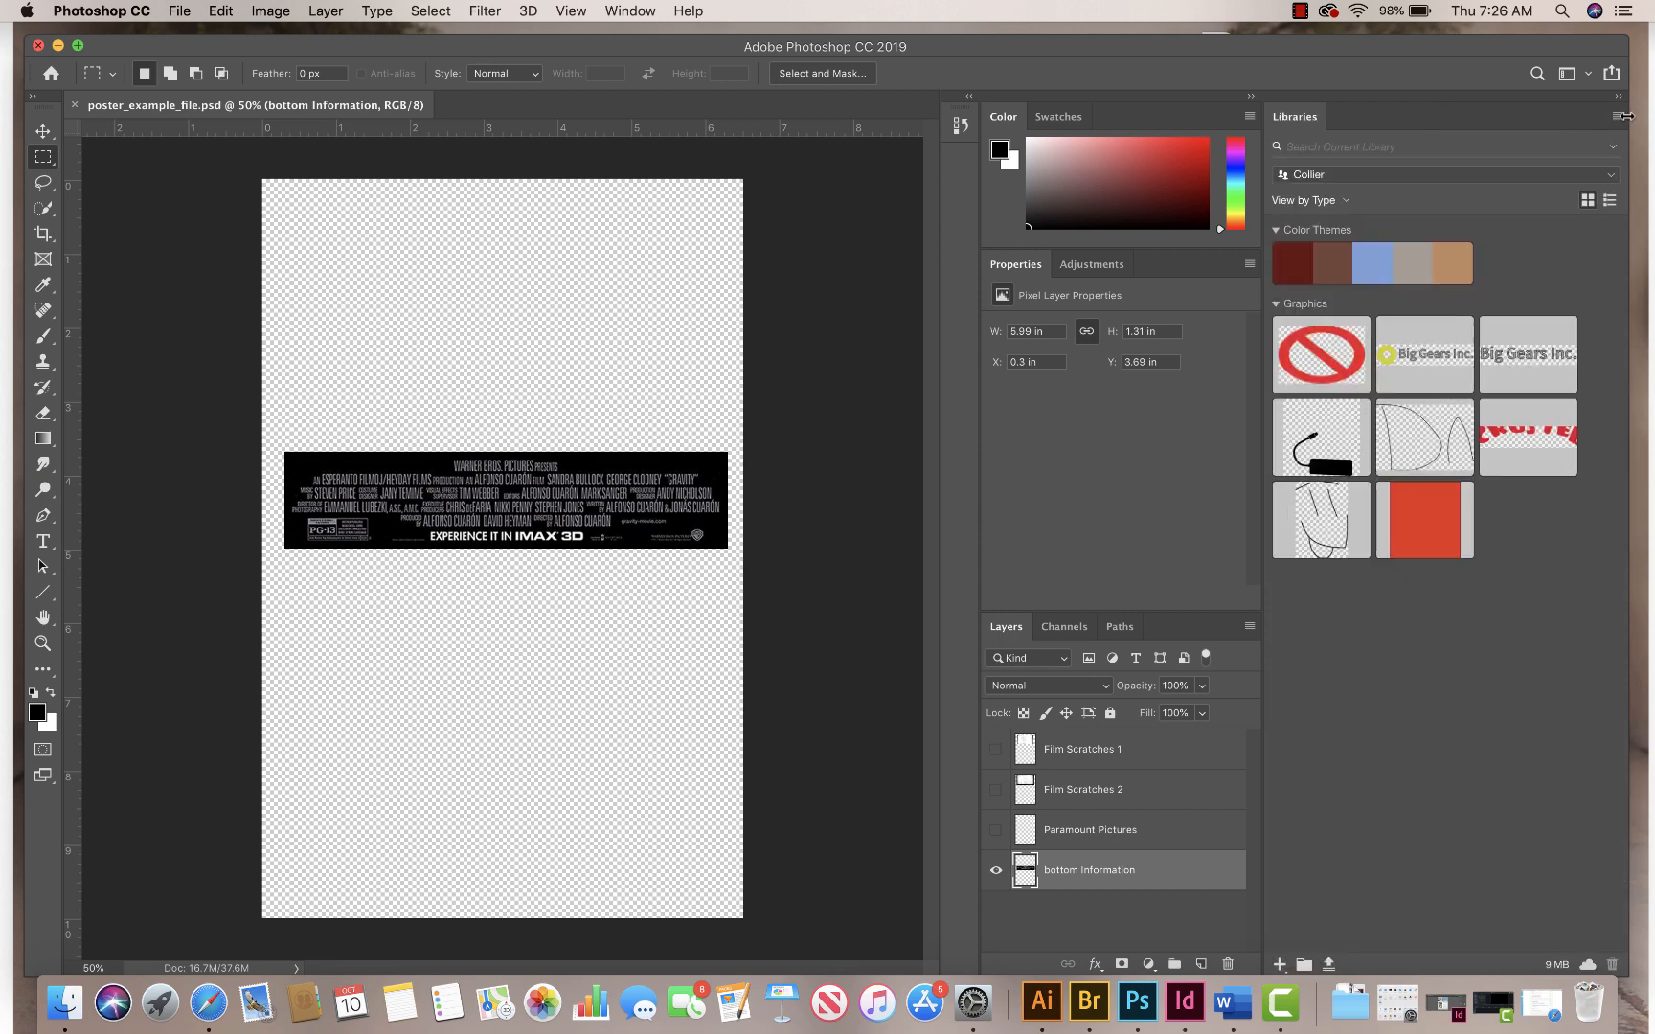
{"action": "left_click", "coordinate": [1614, 116]}
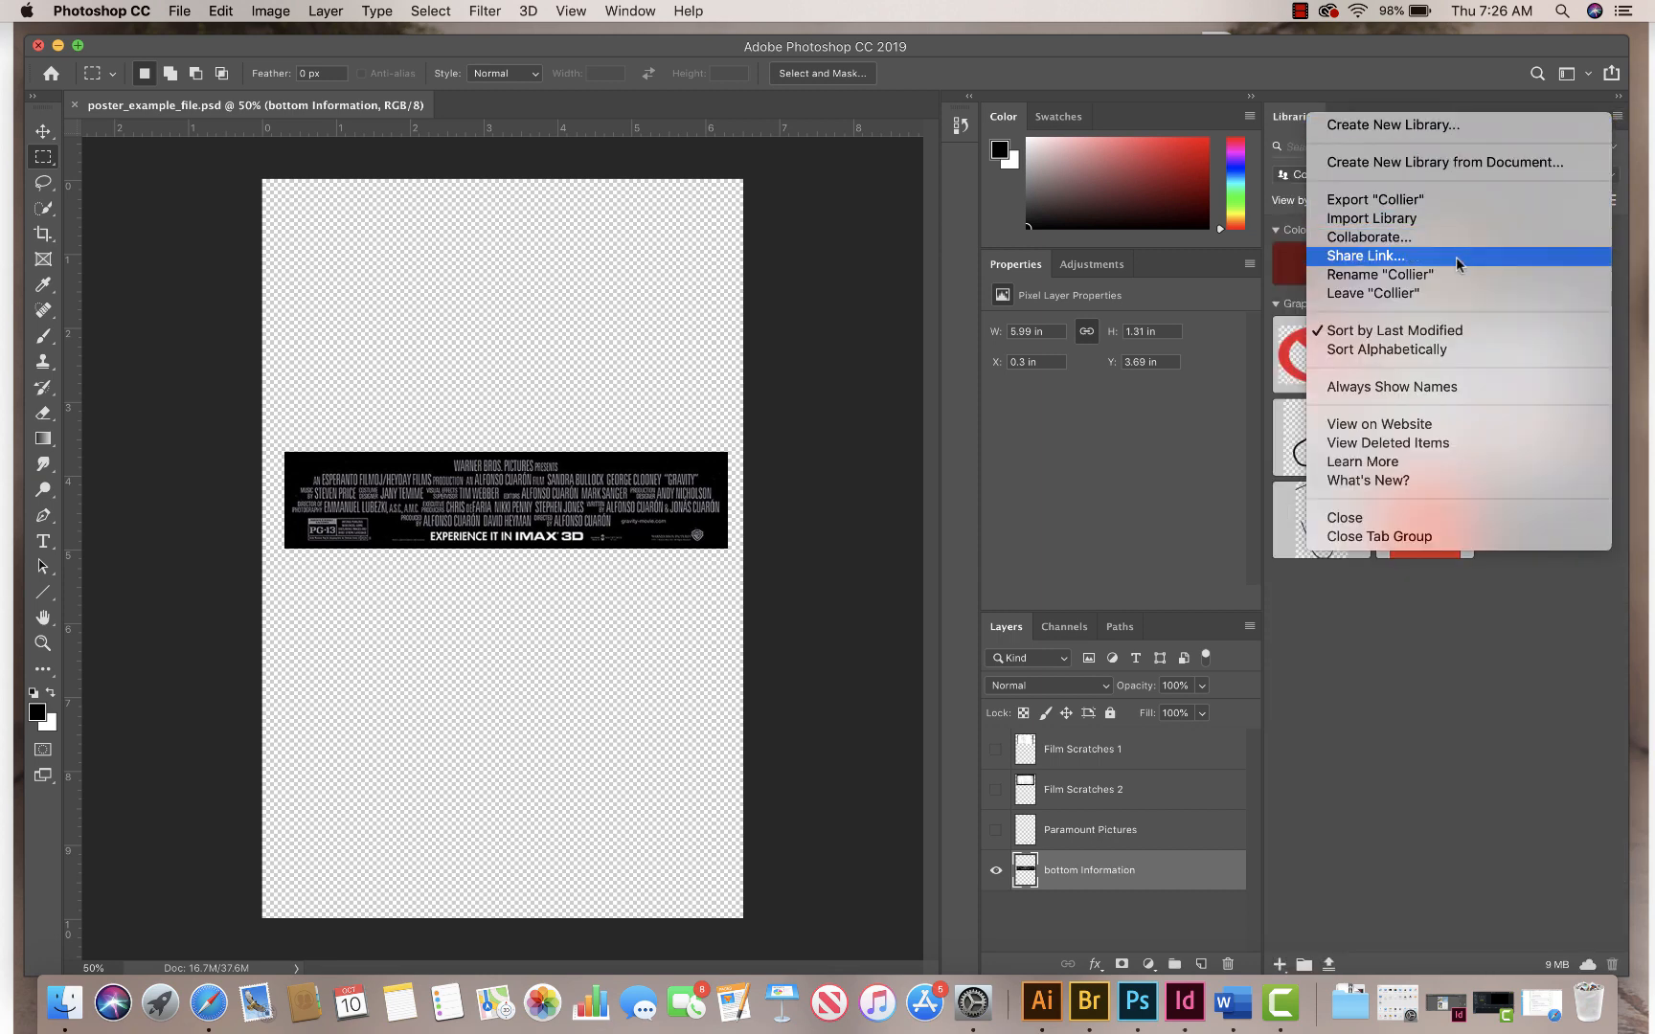
{"action": "left_click", "coordinate": [1430, 536]}
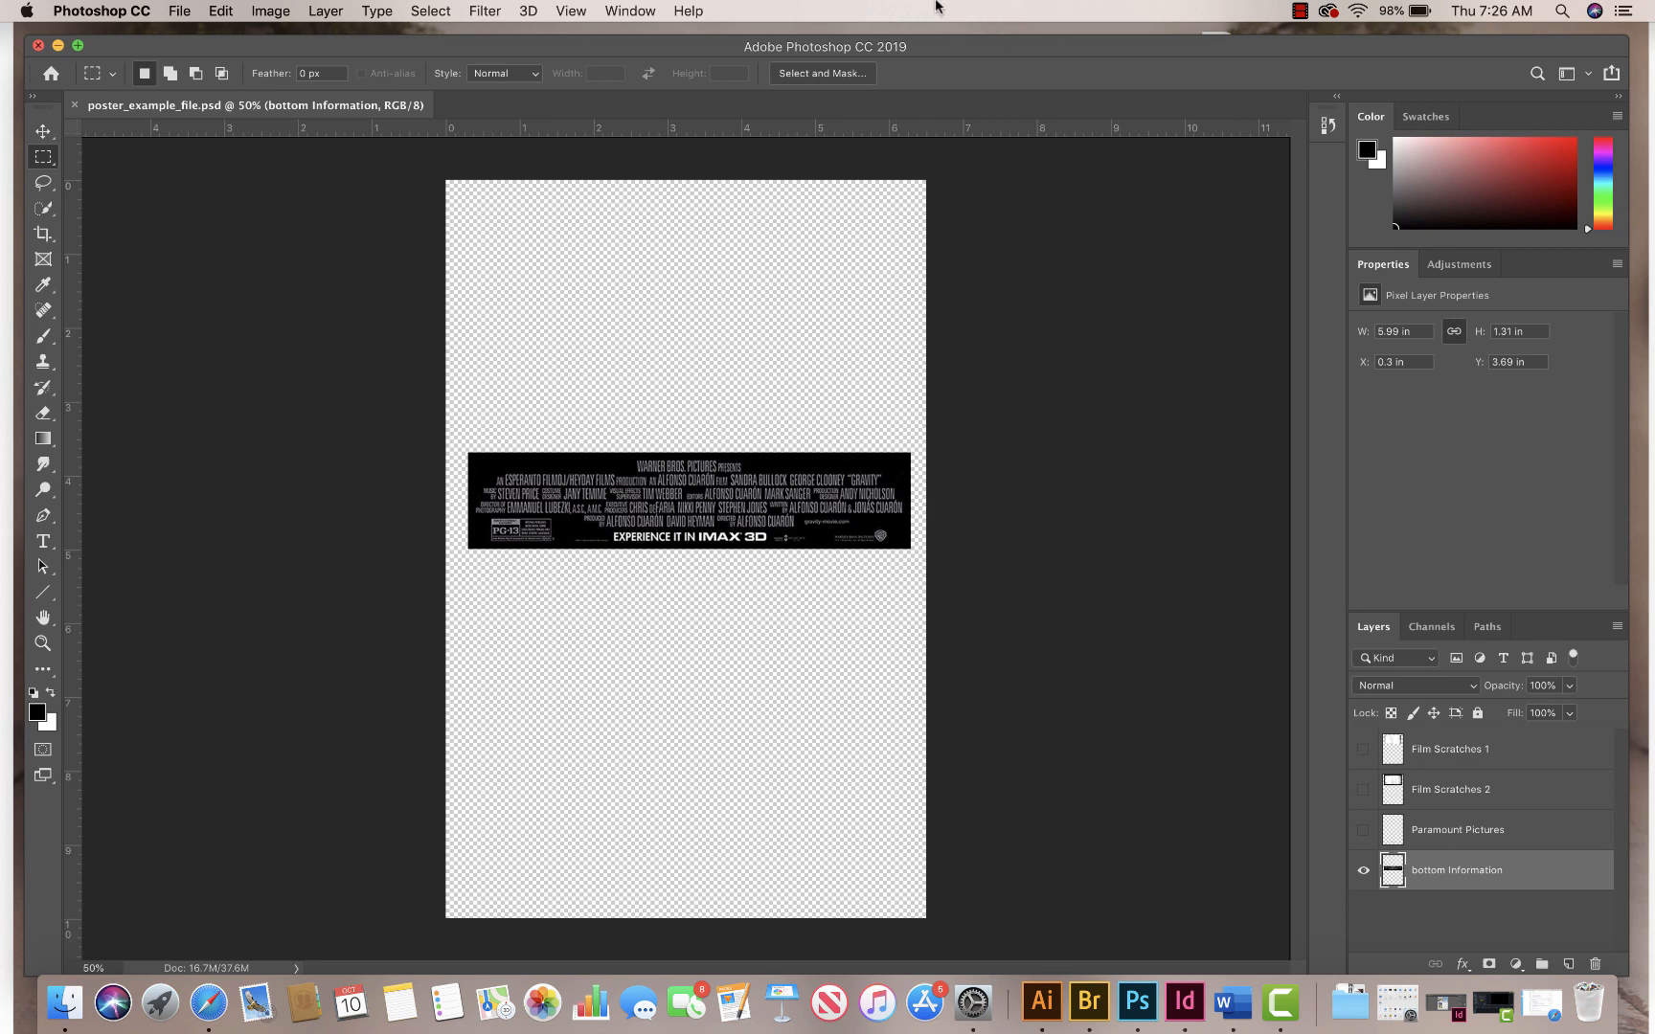
Step: Check the poster document's width, height and resolution in the Image Size settings
{"action": "left_click", "coordinate": [271, 10]}
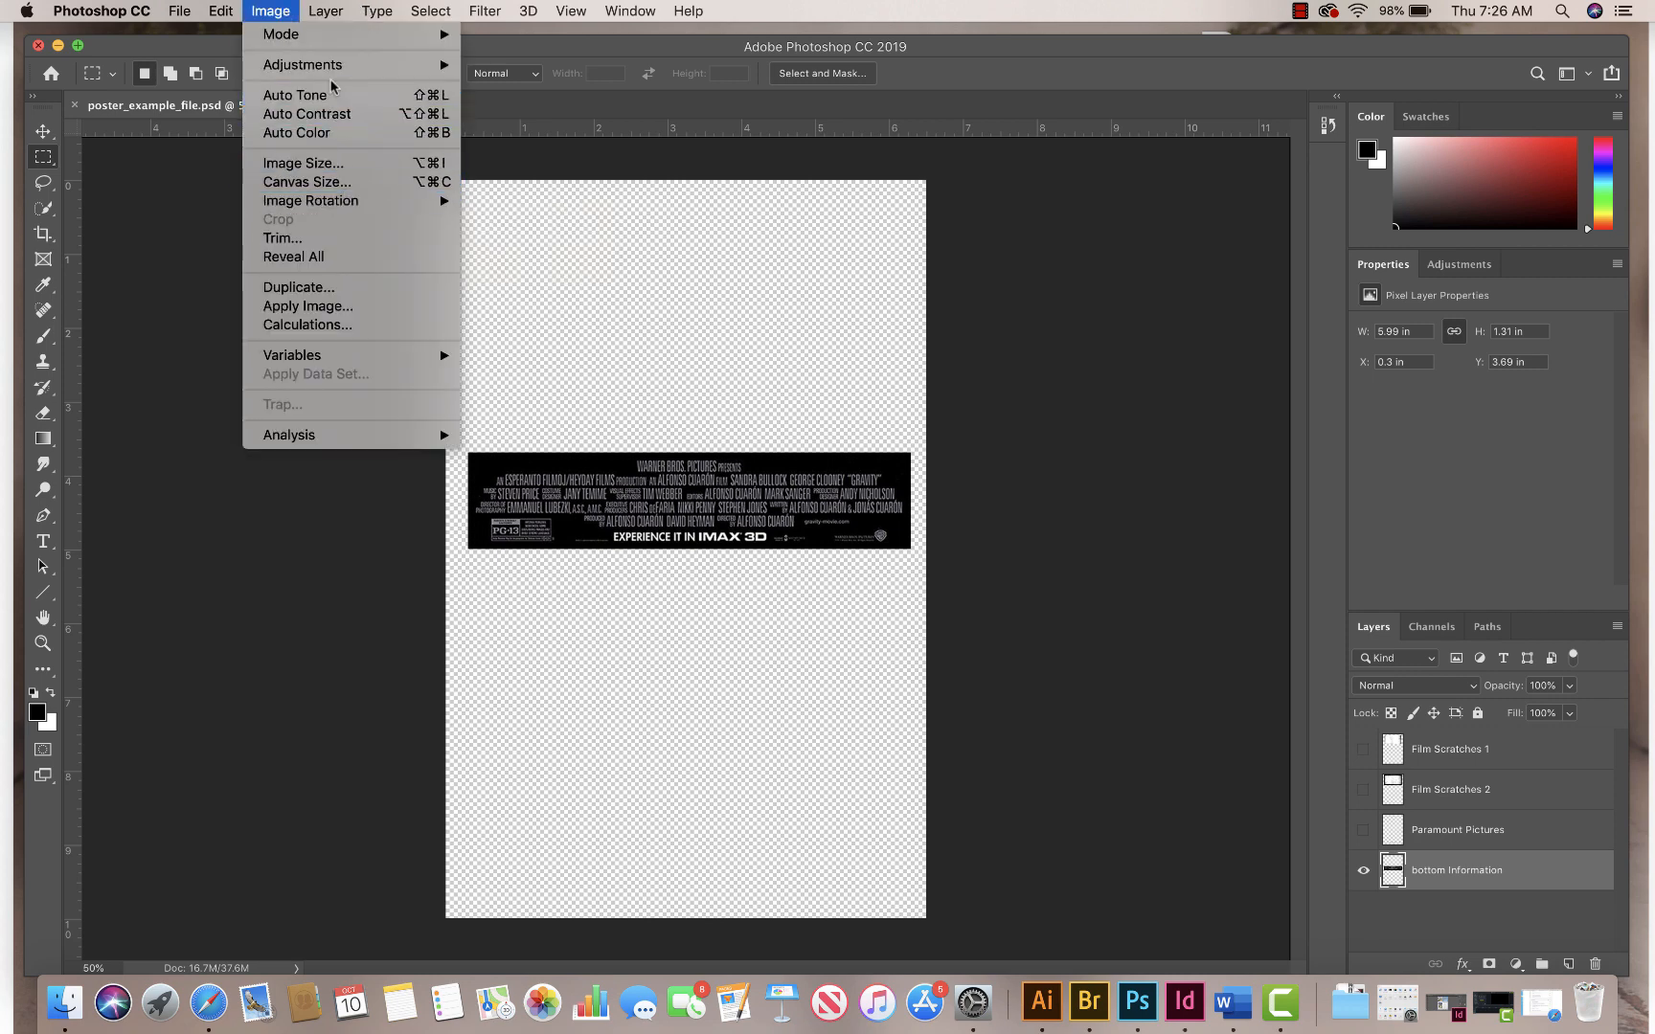
{"action": "left_click", "coordinate": [335, 163]}
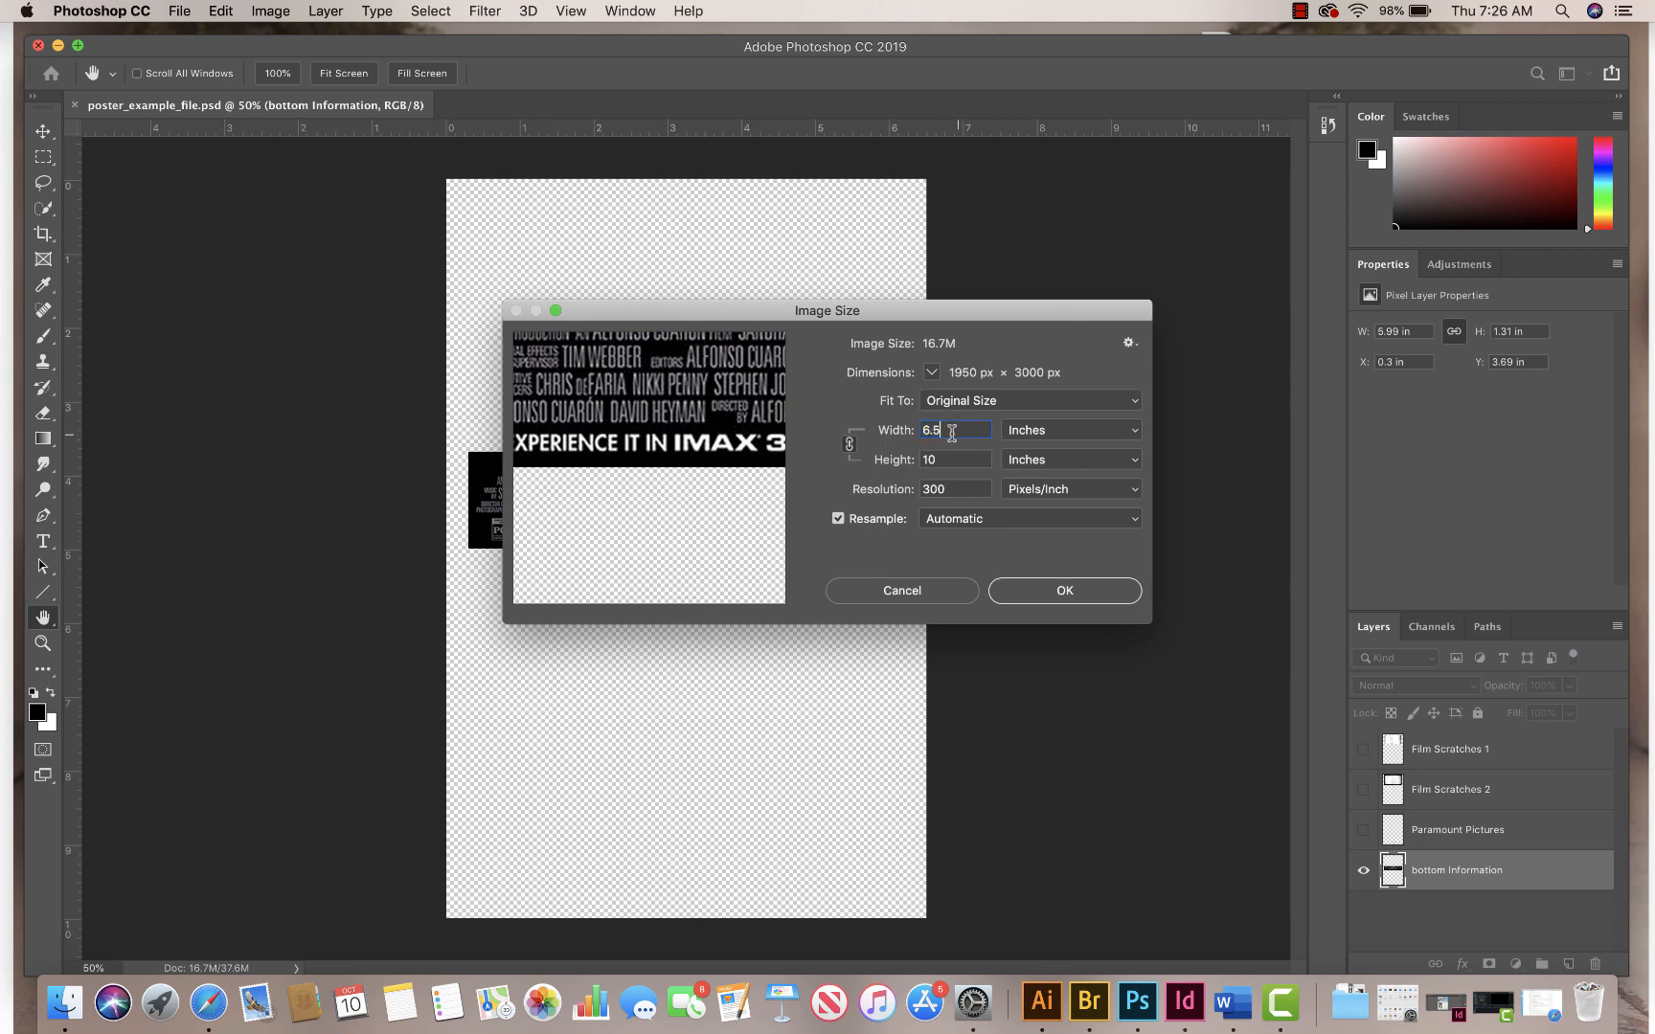
{"action": "key", "text": "Tab"}
{"action": "key", "text": "Tab"}
{"action": "left_click", "coordinate": [1058, 591]}
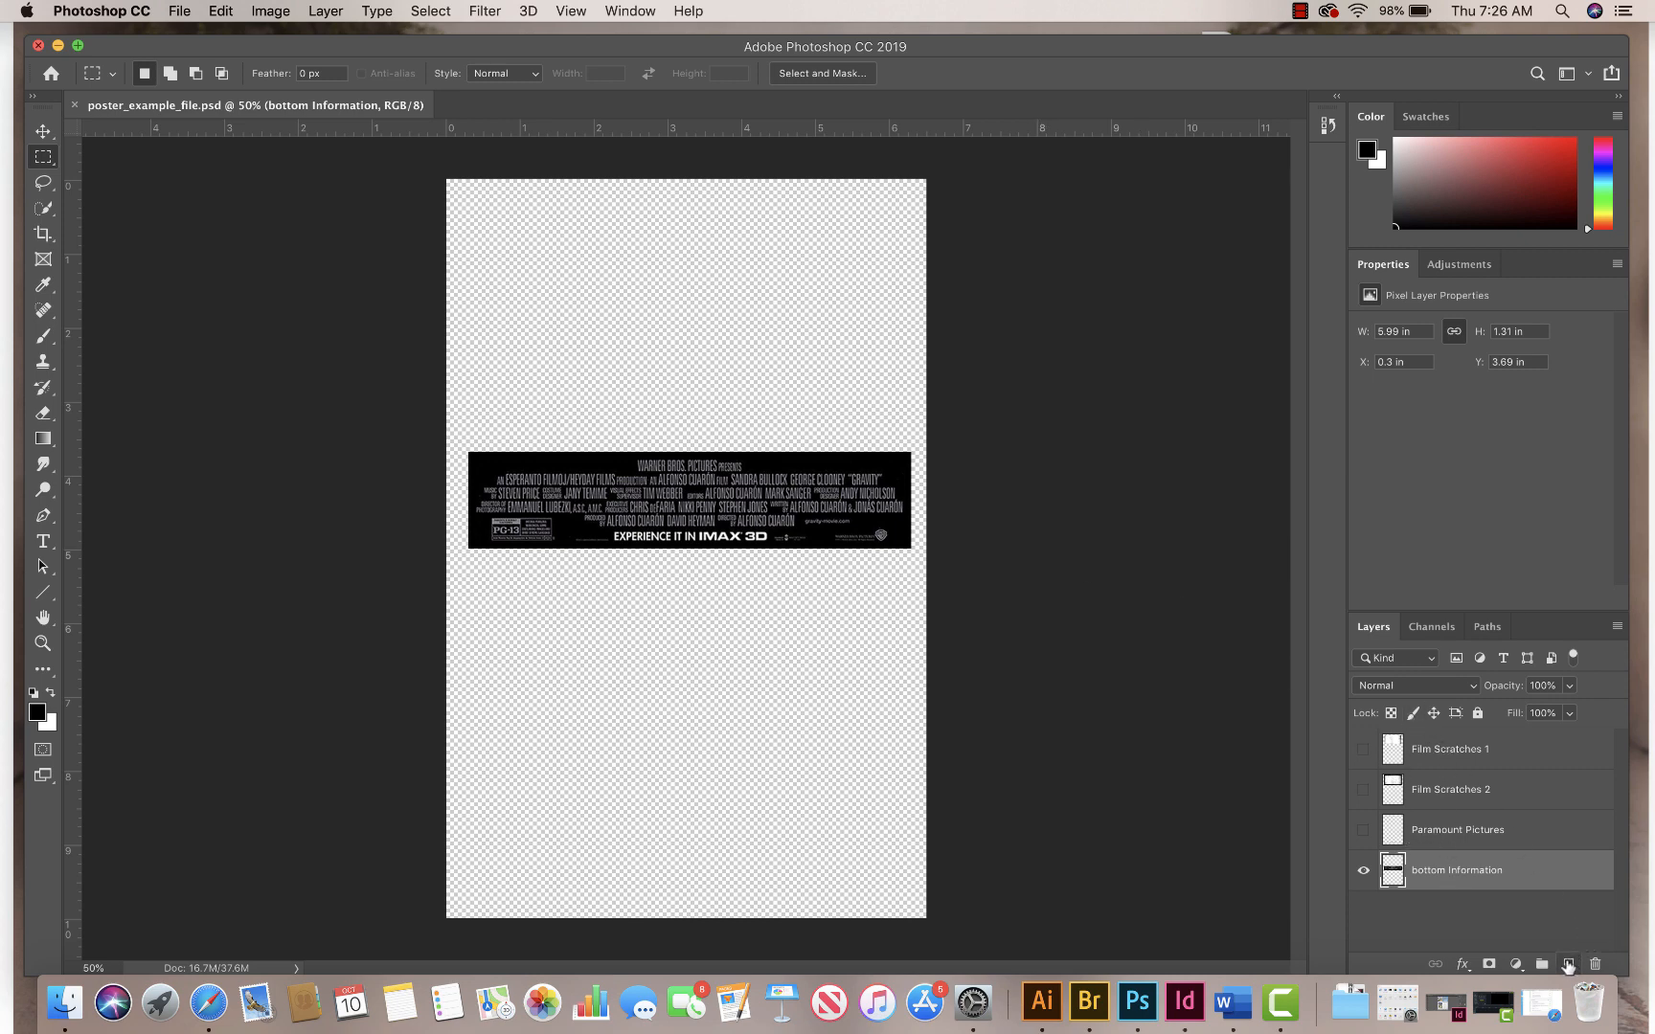
Step: Add a new layer above the bottom Information layer and fill it with the black foreground colour
{"action": "left_click", "coordinate": [1567, 964]}
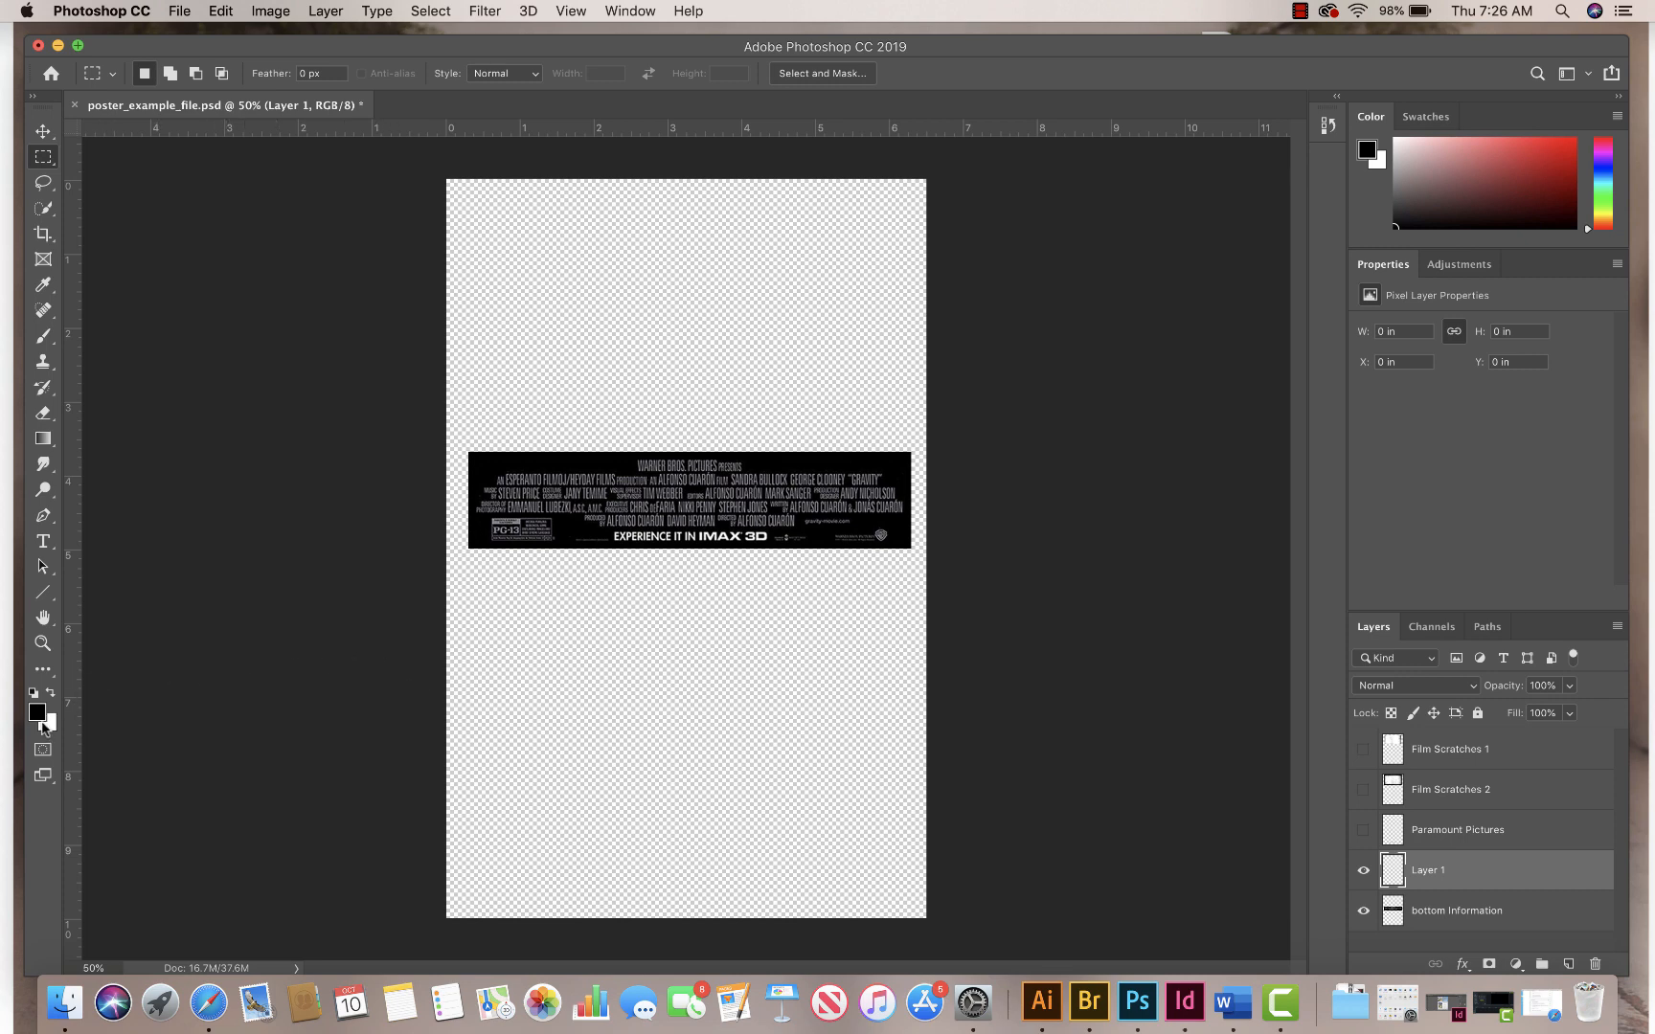
{"action": "key", "text": "x"}
{"action": "key", "text": "x"}
{"action": "key", "text": "super+BackSpace"}
{"action": "key", "text": "super+z"}
{"action": "key", "text": "alt+BackSpace"}
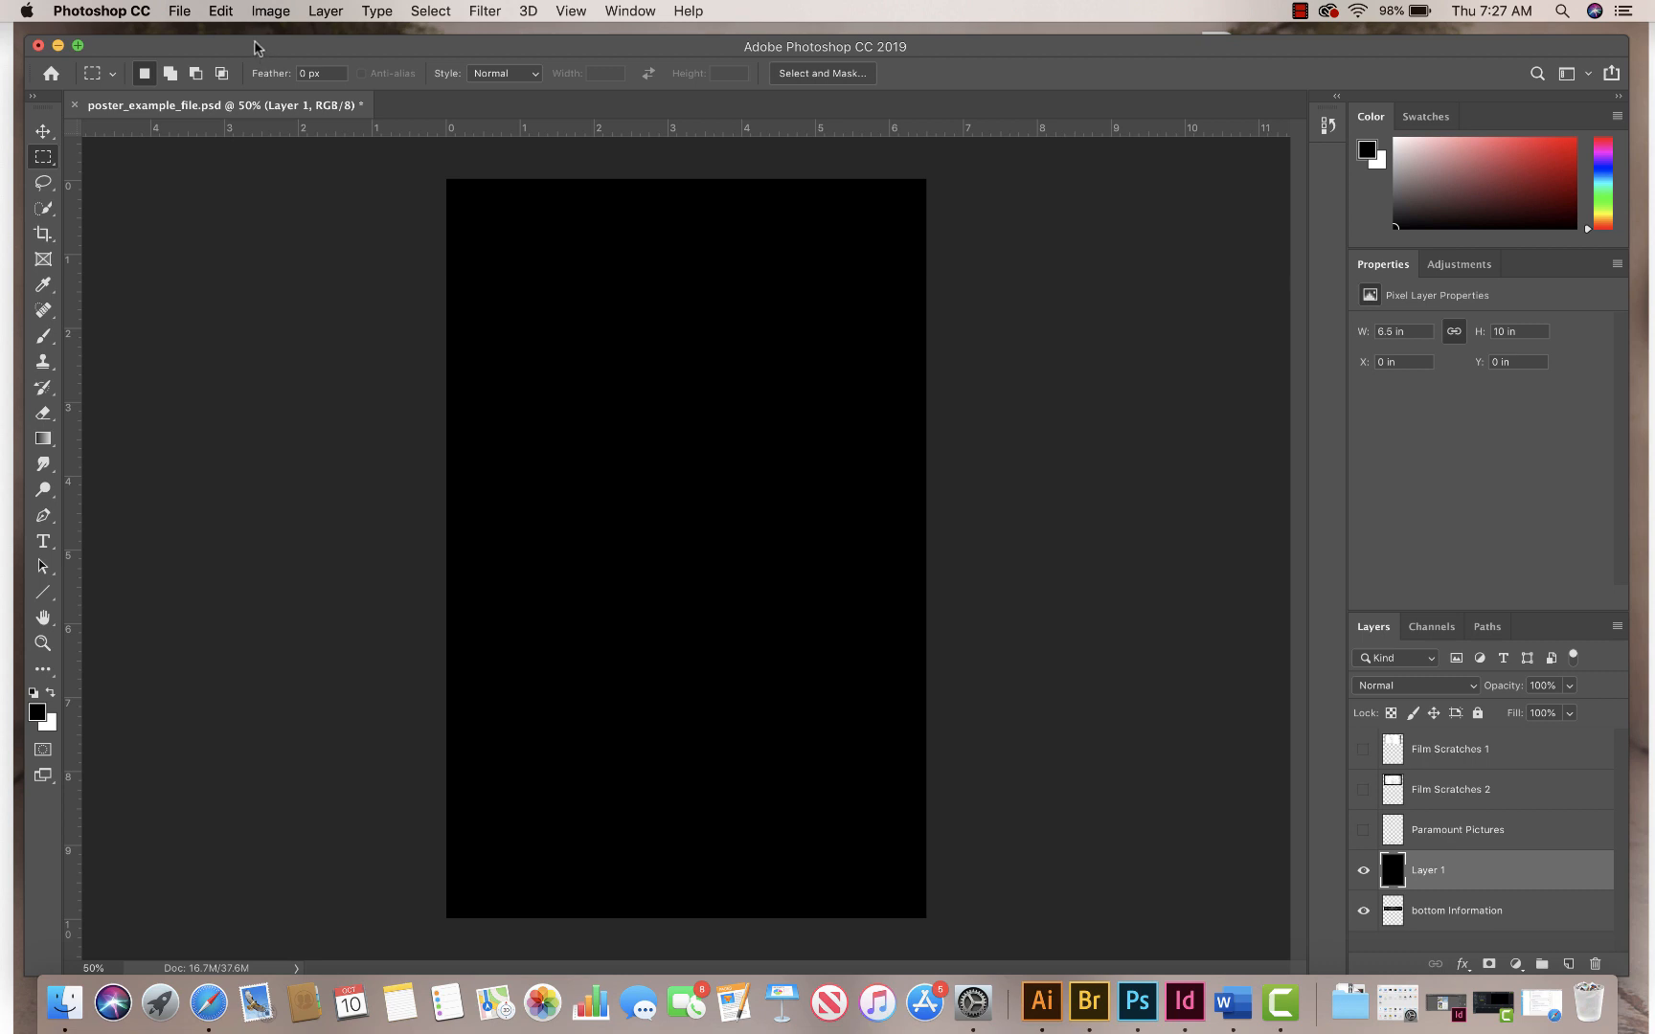
Step: Convert the black-filled layer into the document's Background layer
{"action": "left_click", "coordinate": [270, 11]}
{"action": "left_click", "coordinate": [270, 12]}
{"action": "left_click", "coordinate": [323, 11]}
{"action": "mouse_move", "coordinate": [341, 38]}
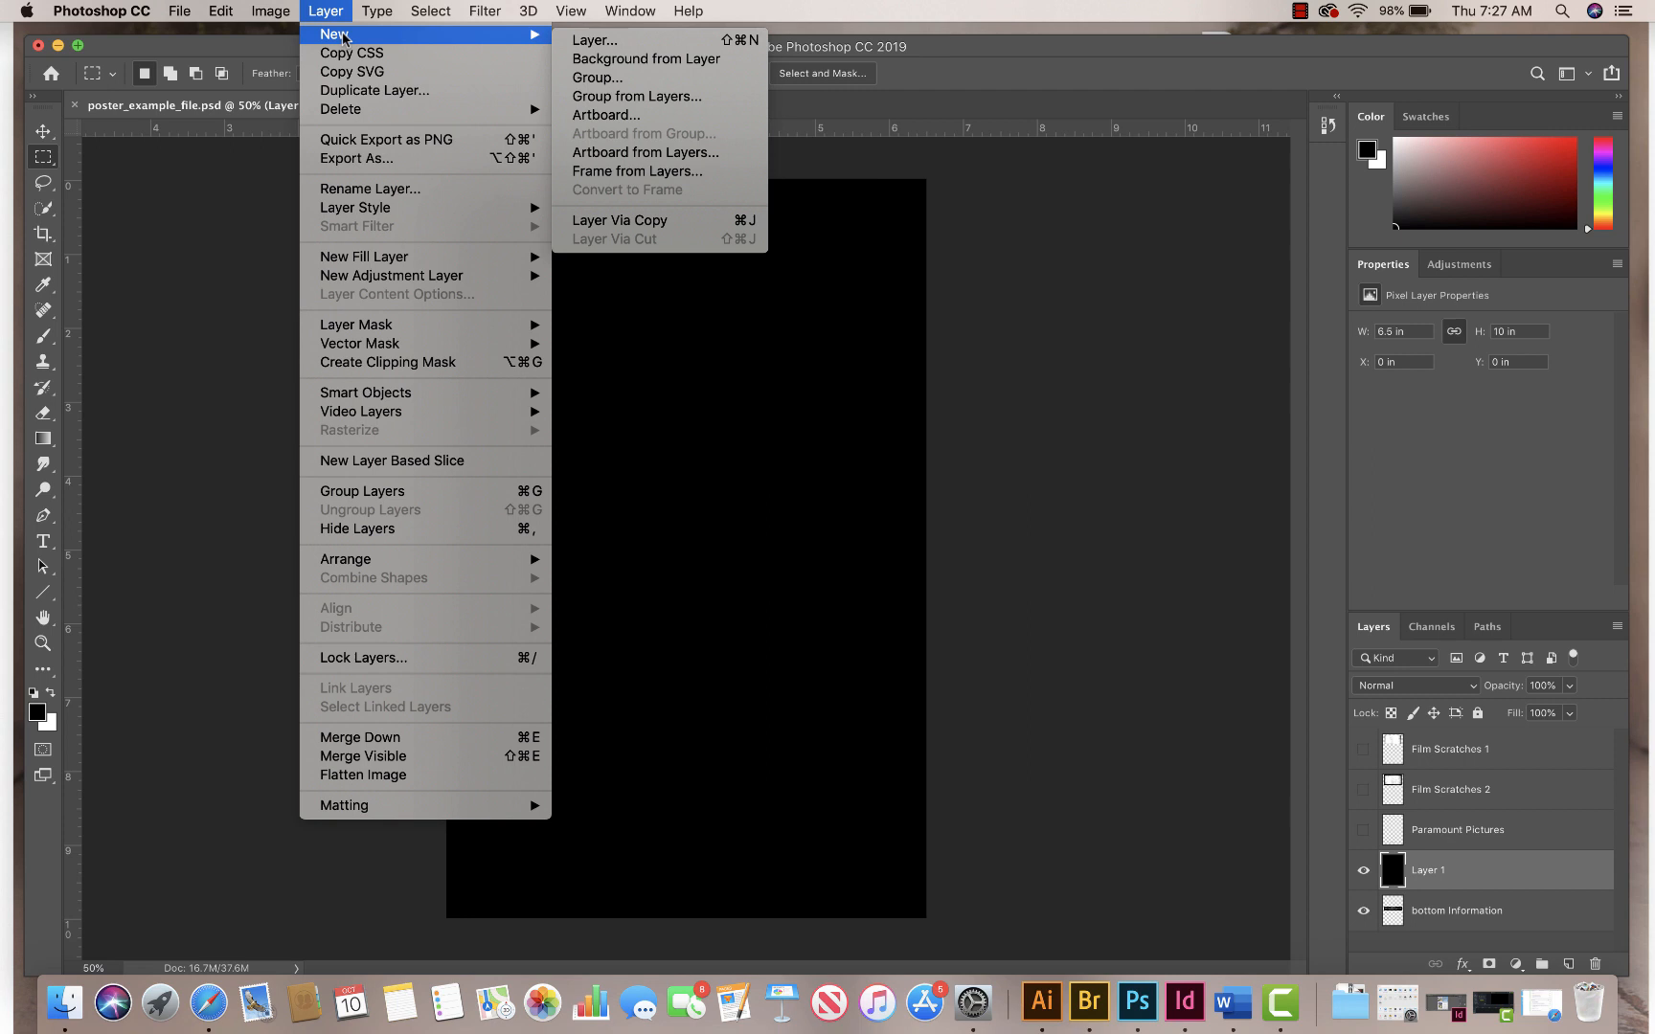
{"action": "left_click", "coordinate": [624, 63]}
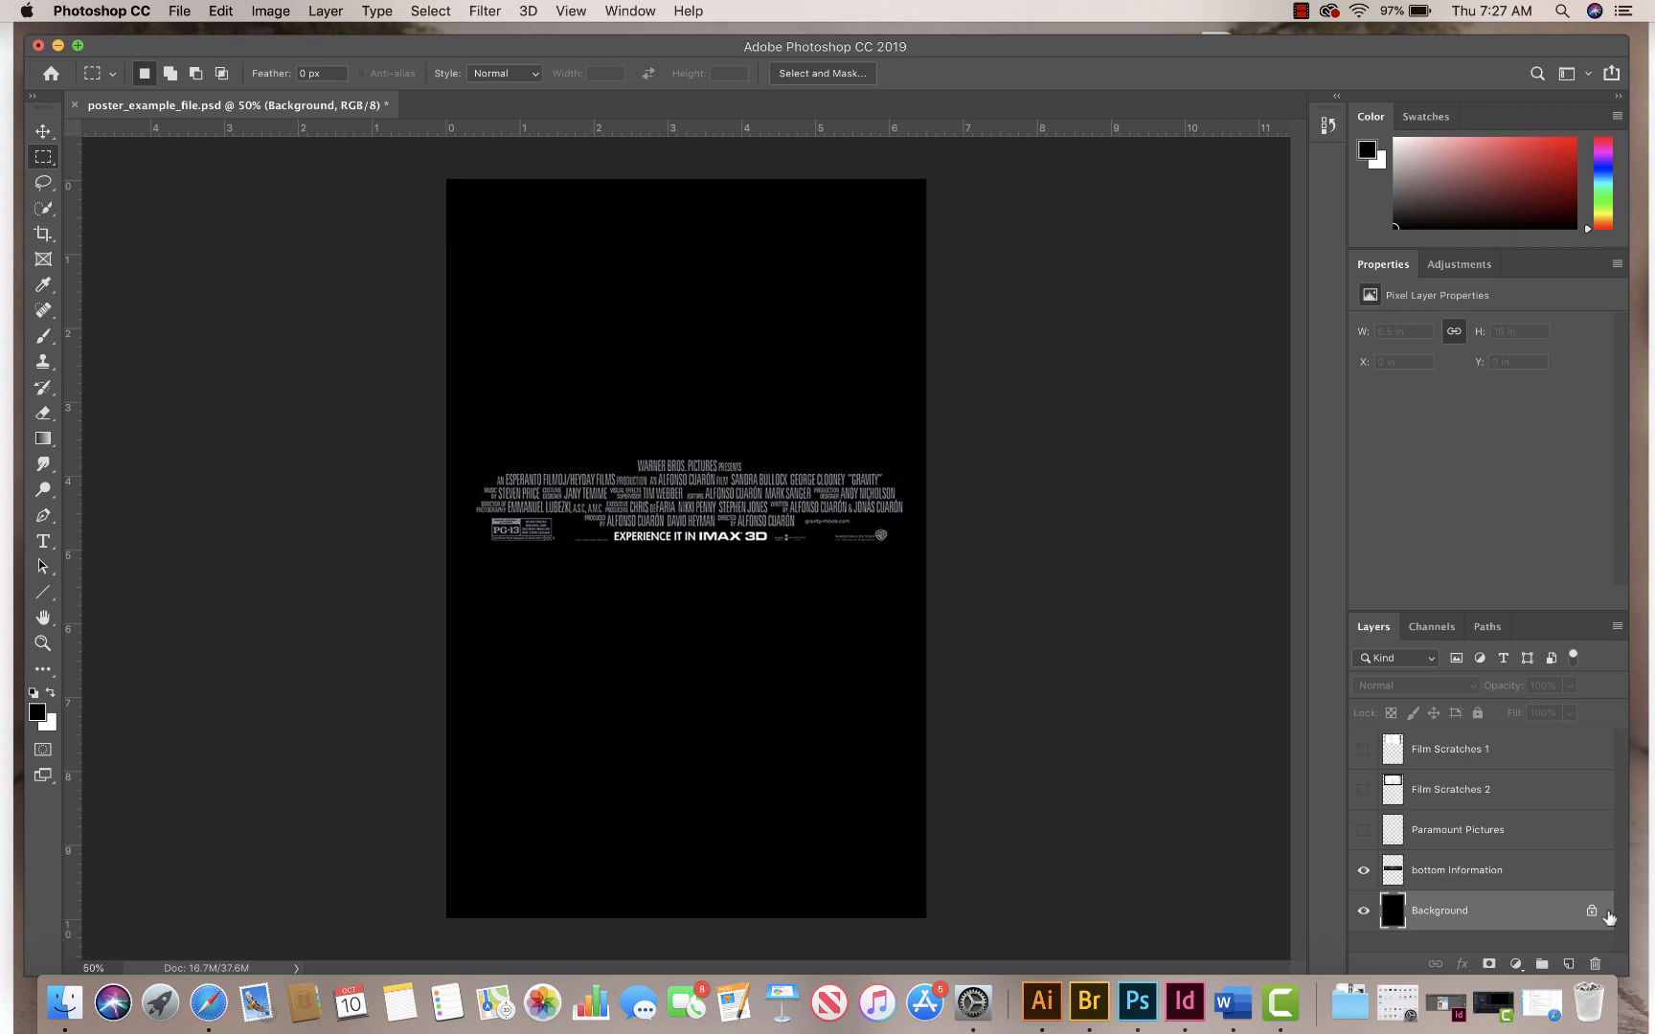
{"action": "left_click", "coordinate": [1301, 11]}
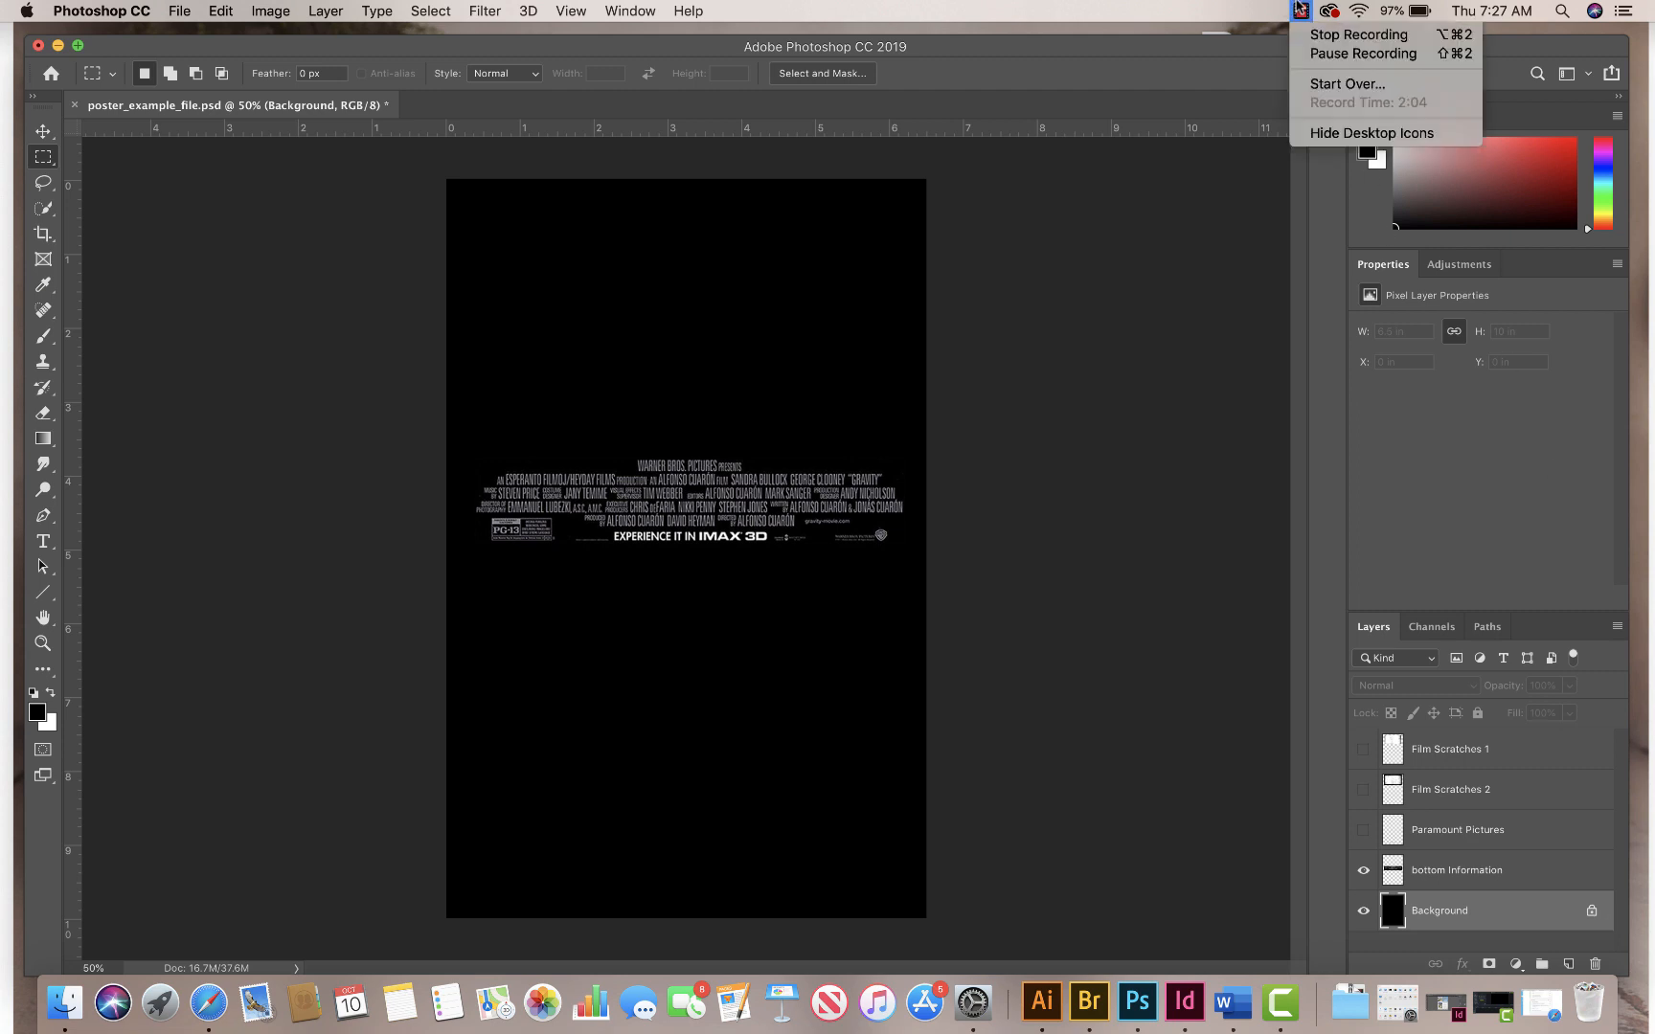
{"action": "left_click", "coordinate": [1313, 53]}
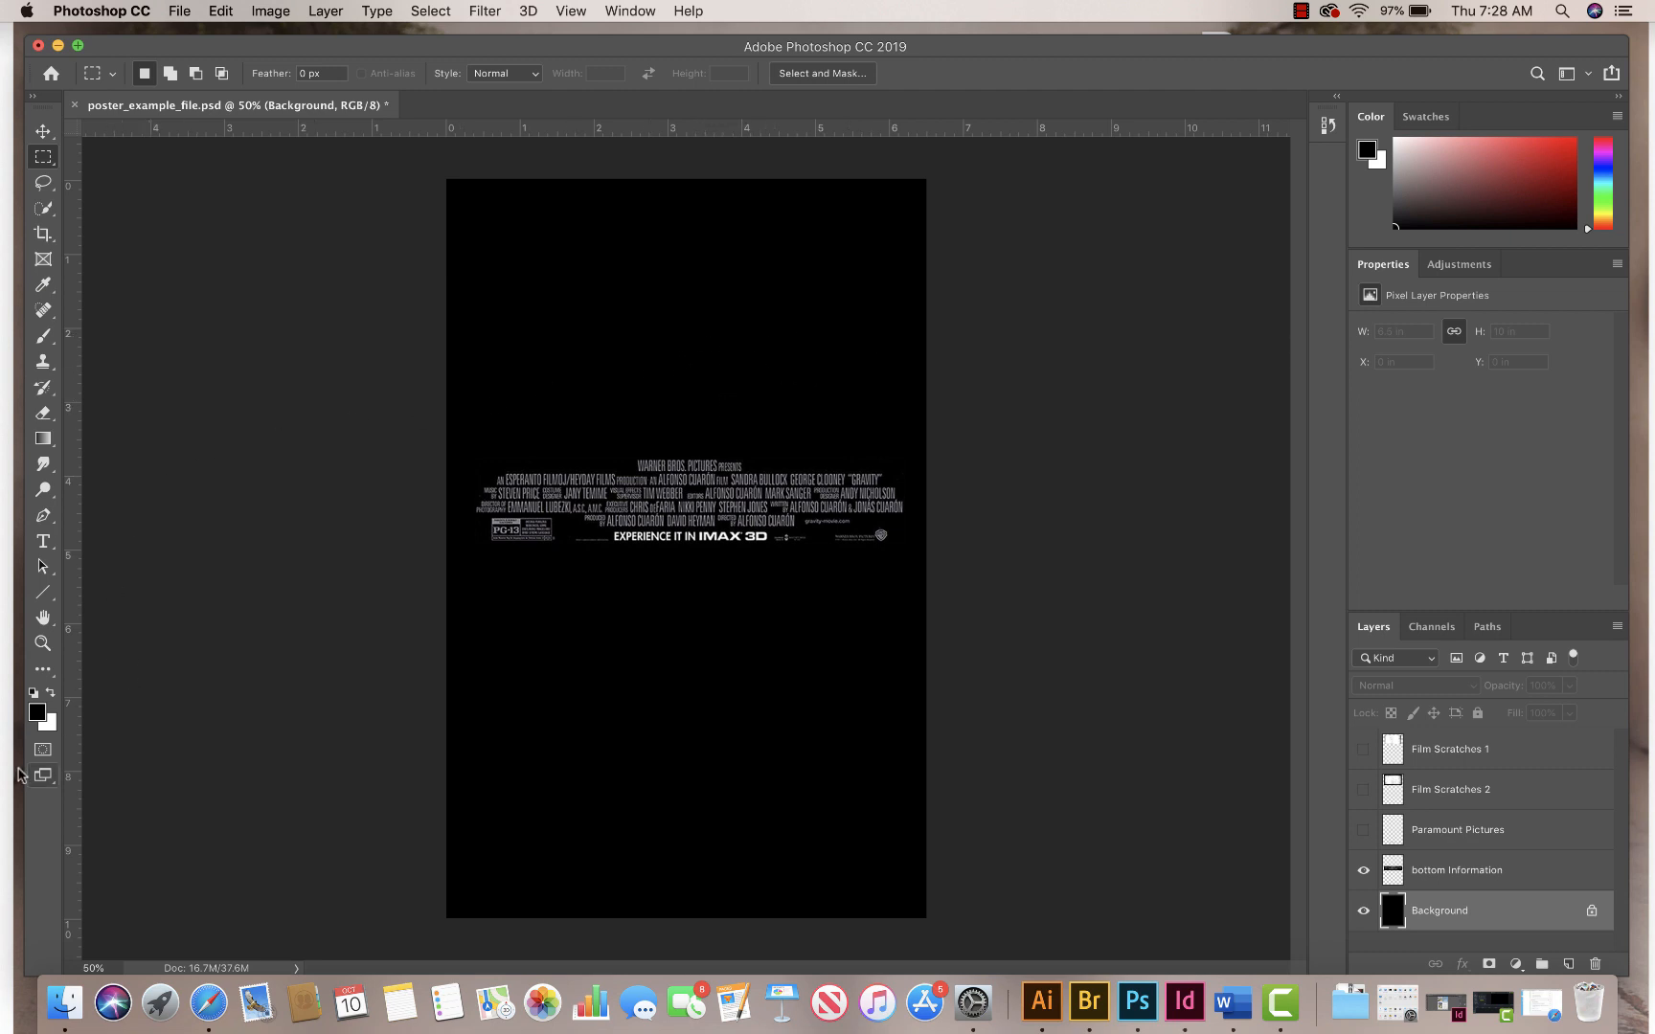
{"action": "left_click", "coordinate": [50, 693]}
{"action": "left_click", "coordinate": [51, 694]}
{"action": "left_click", "coordinate": [51, 694]}
{"action": "left_click", "coordinate": [51, 694]}
Step: Set the text colour to white (ffffff) and create a paragraph text box about 6 by 3 in across the poster's upper part
{"action": "left_click", "coordinate": [43, 542]}
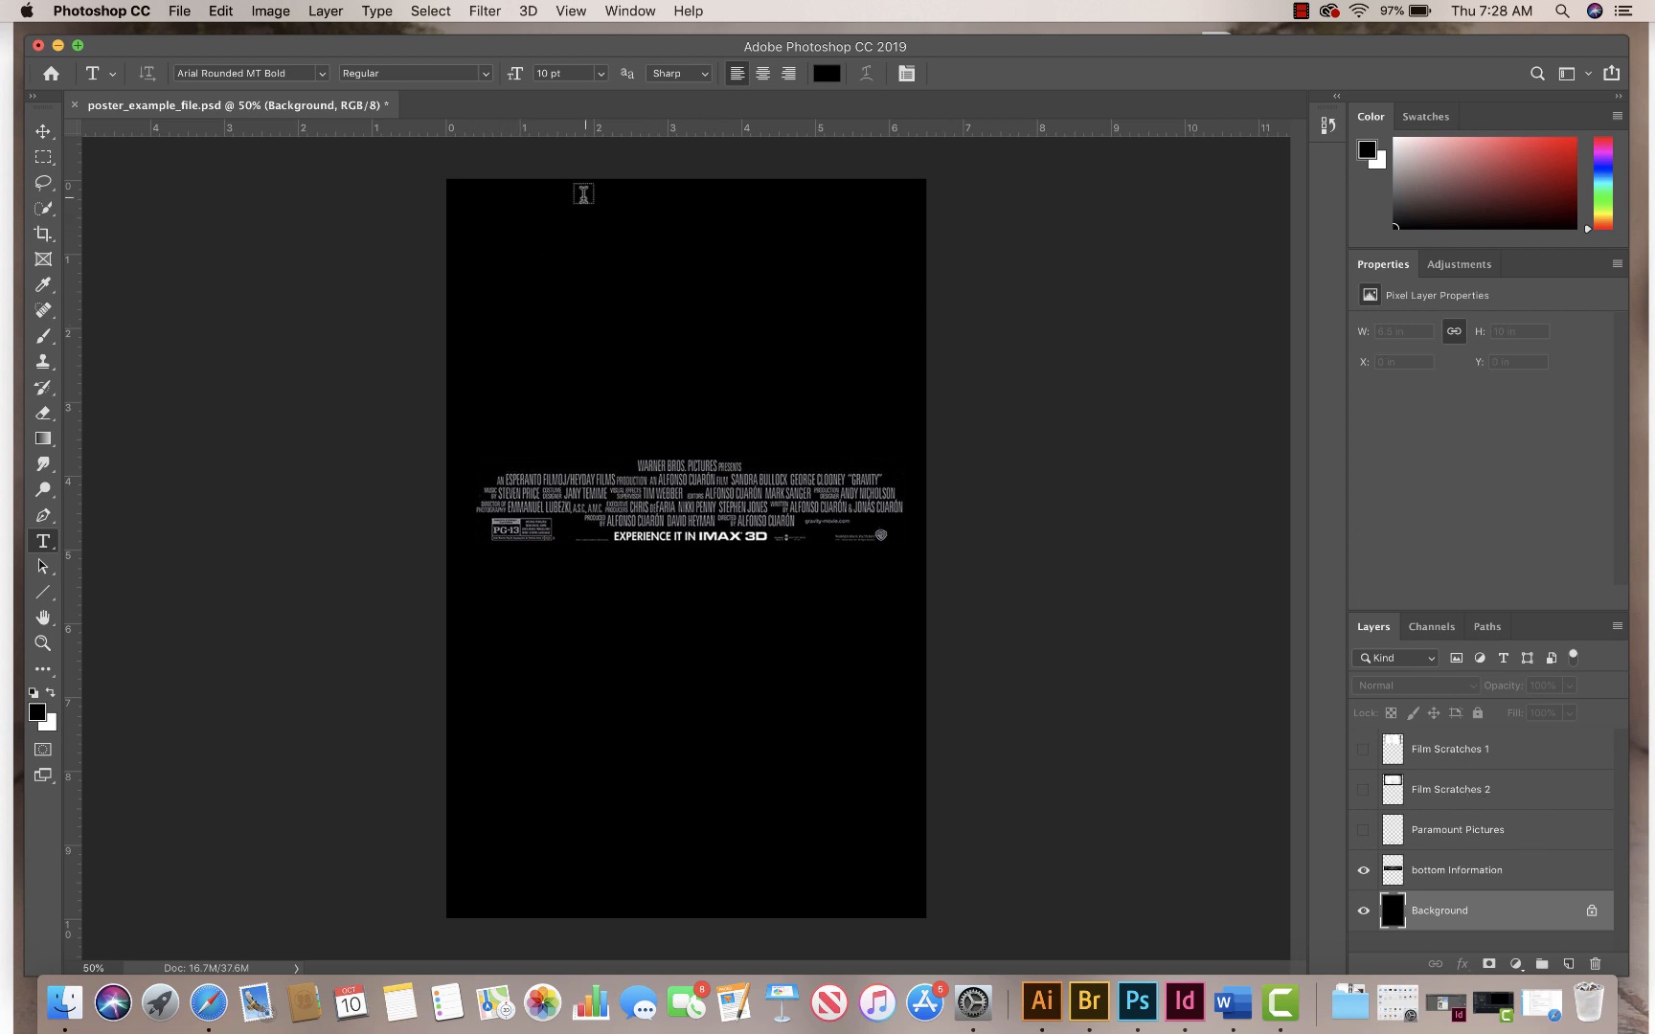
{"action": "left_click", "coordinate": [825, 81]}
{"action": "left_click_drag", "start_coordinate": [533, 357], "coordinate": [430, 339]}
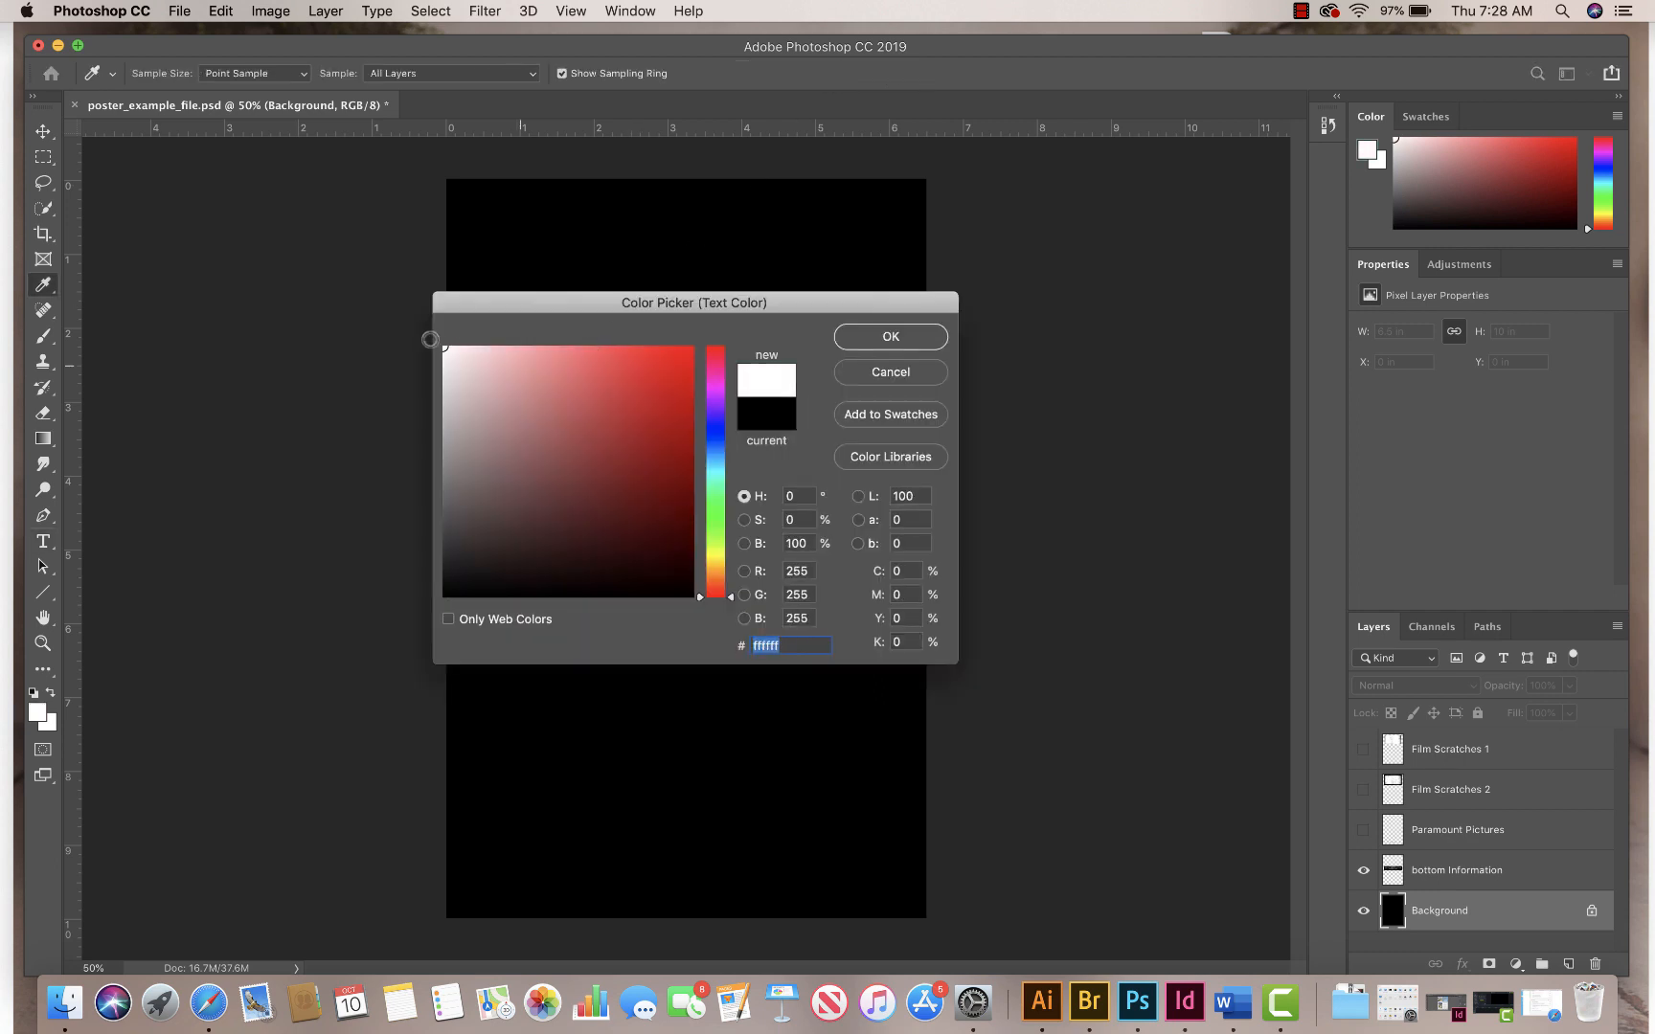
{"action": "left_click", "coordinate": [890, 339]}
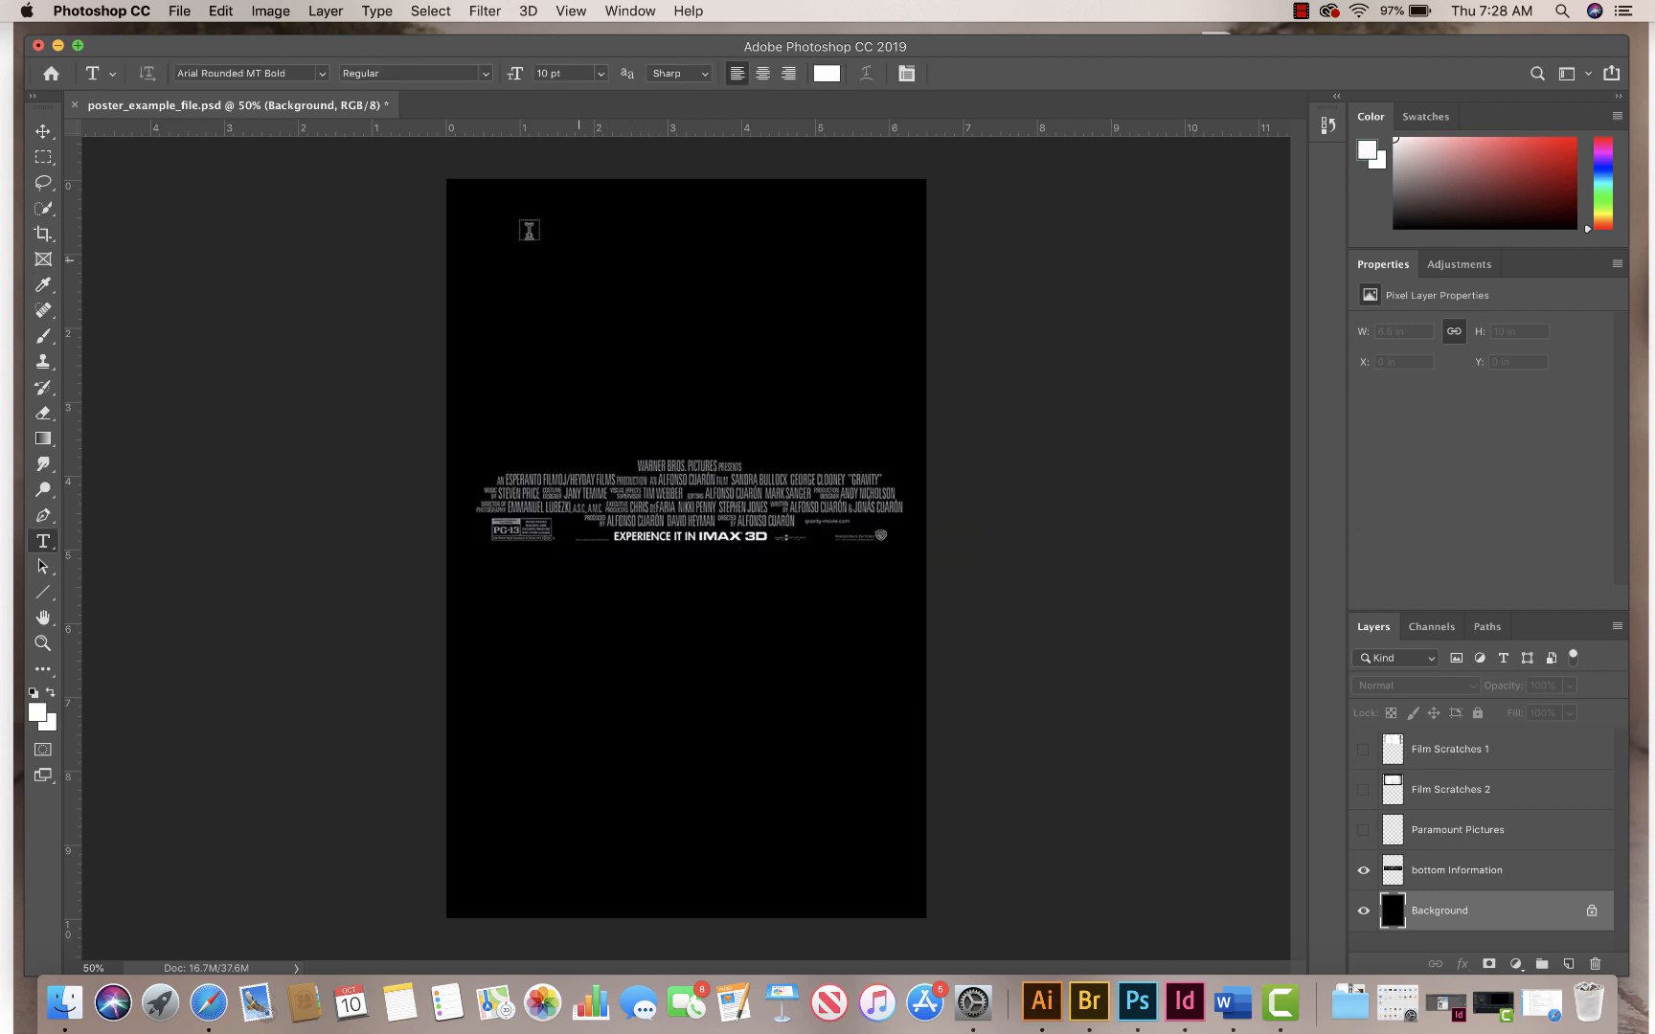
{"action": "left_click_drag", "start_coordinate": [468, 216], "coordinate": [904, 436]}
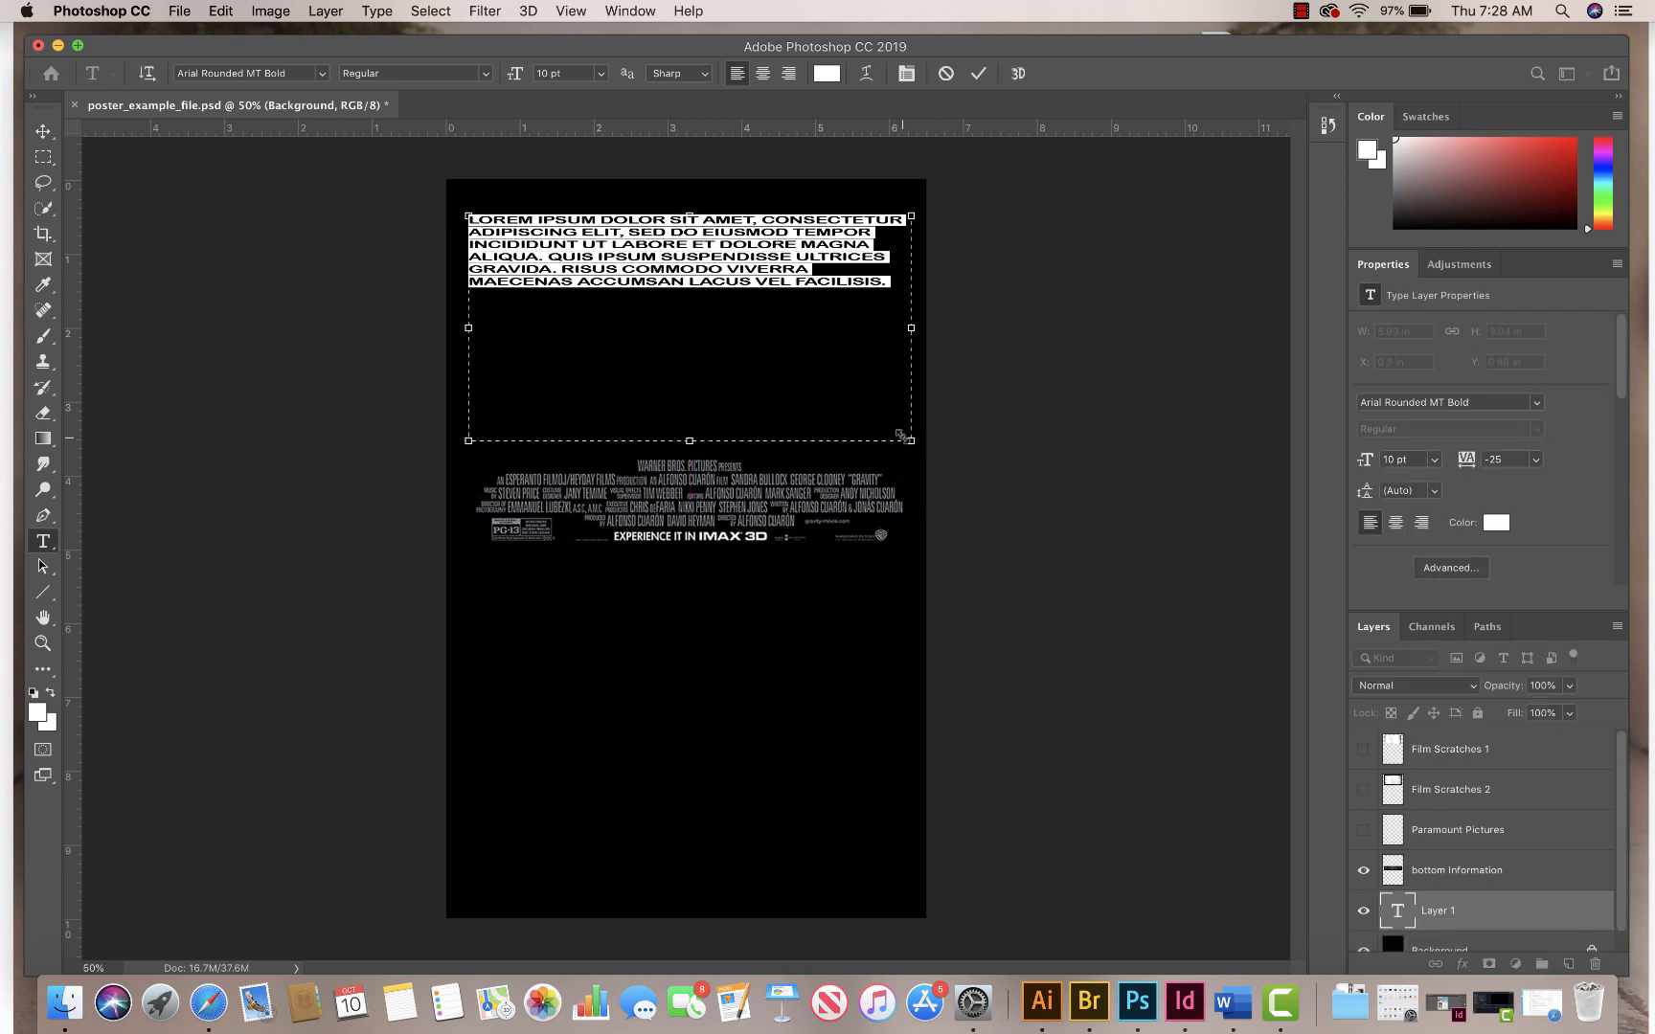
Step: Set the font of the placeholder text to Green Fuz
{"action": "double_click", "coordinate": [324, 79]}
{"action": "left_click", "coordinate": [324, 77]}
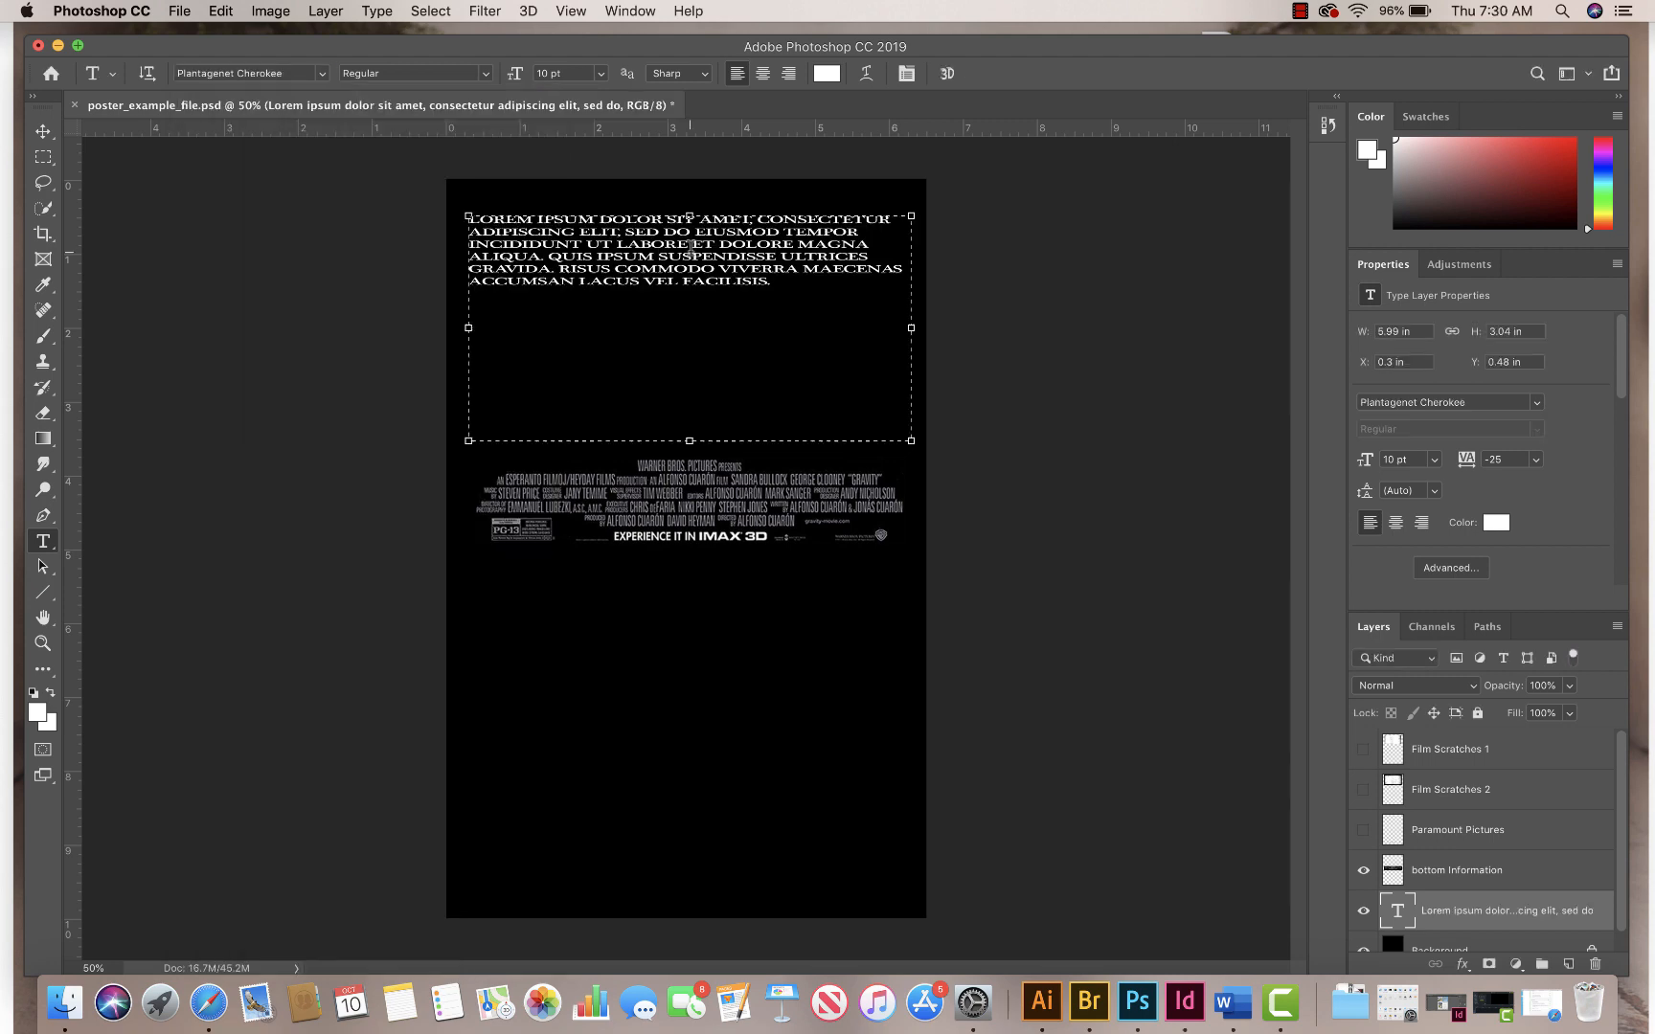
{"action": "left_click_drag", "start_coordinate": [690, 249], "coordinate": [676, 234]}
{"action": "left_click_drag", "start_coordinate": [791, 283], "coordinate": [374, 143]}
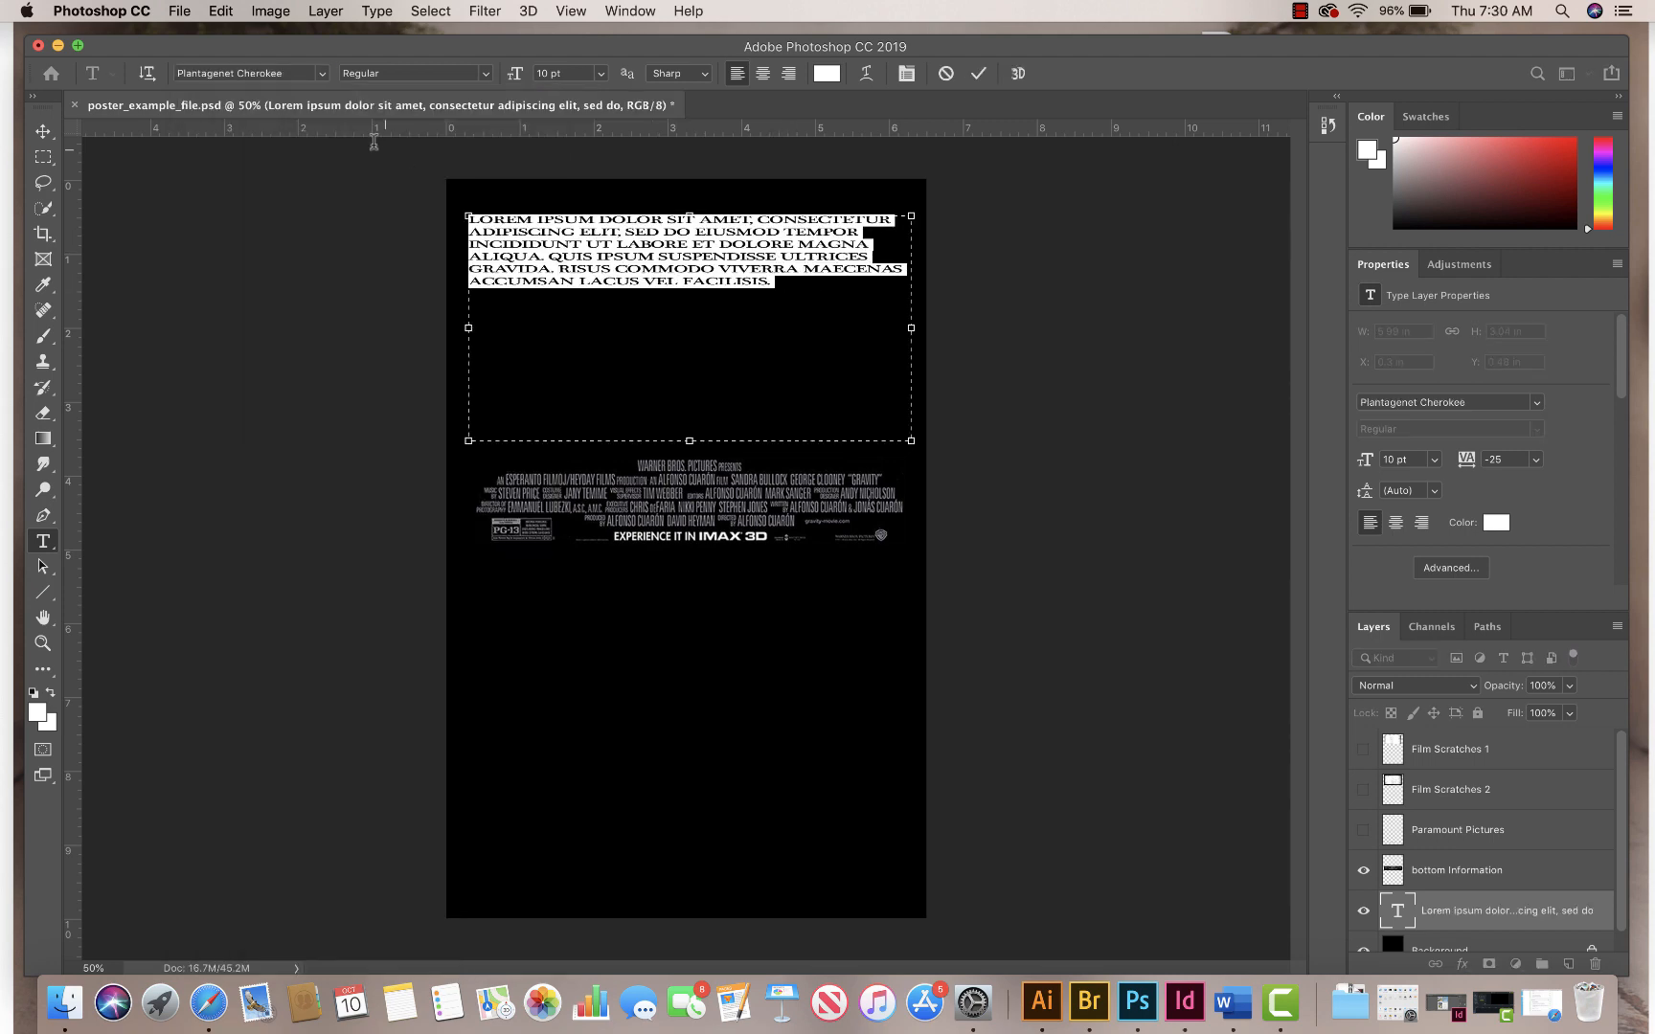
{"action": "left_click", "coordinate": [320, 74]}
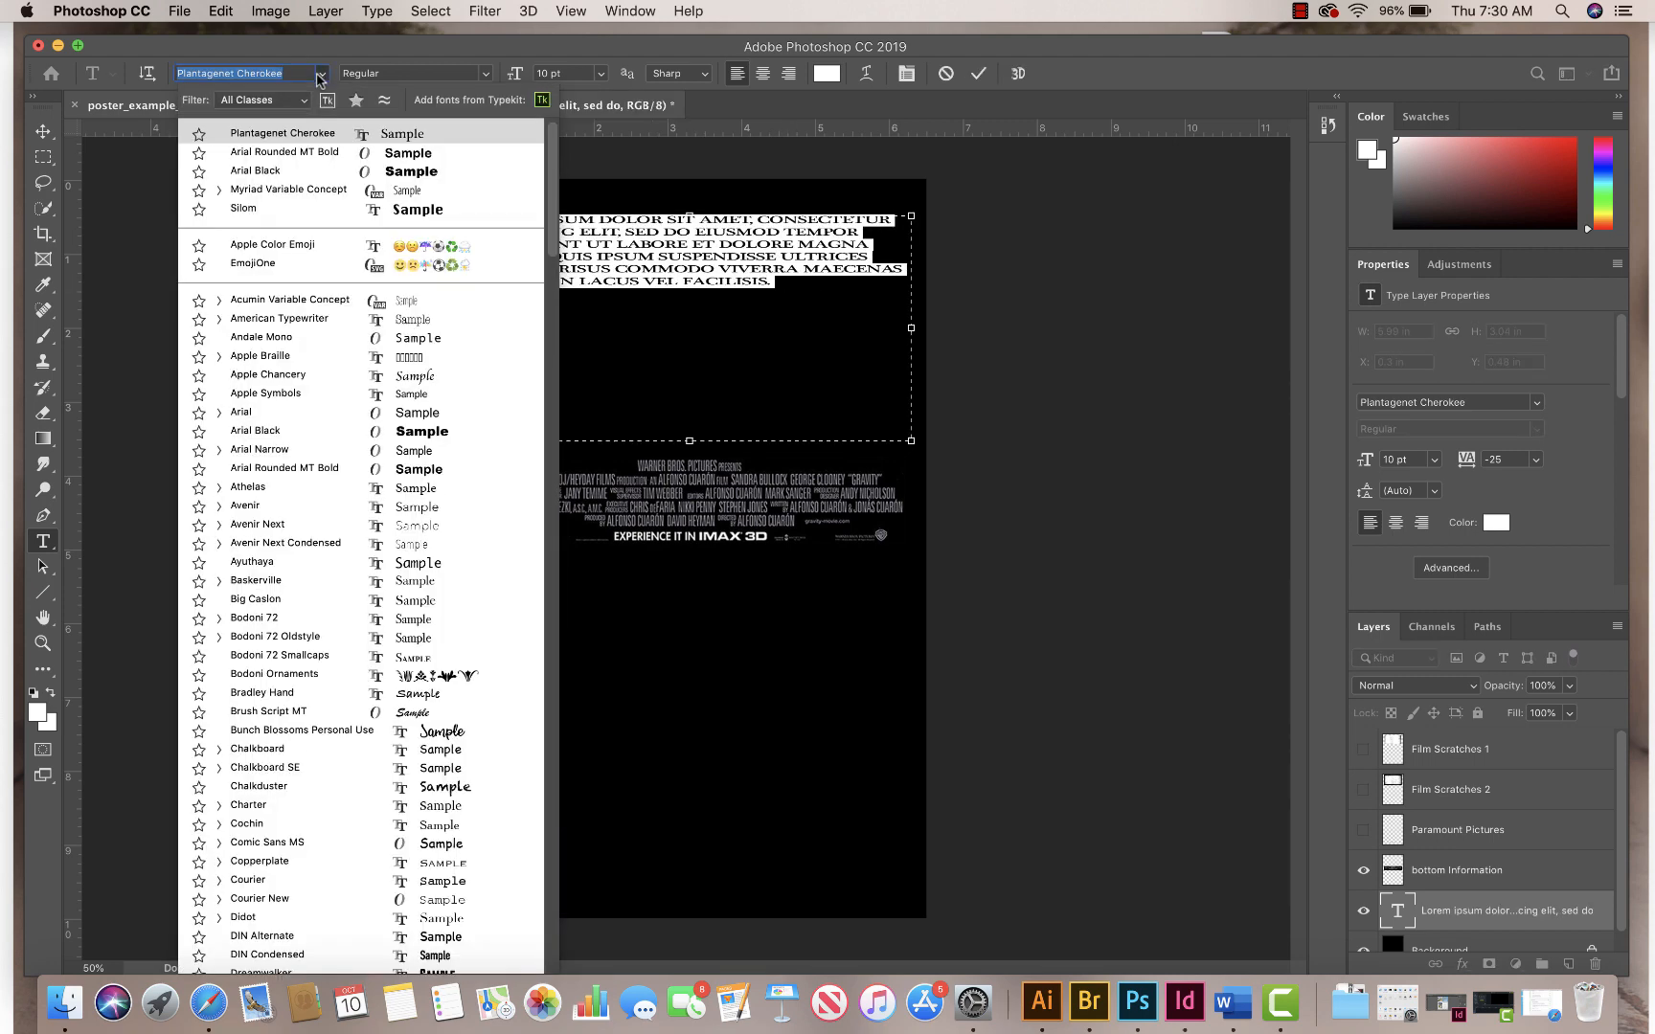
{"action": "scroll", "coordinate": [373, 623], "scroll_direction": "down", "scroll_amount": 1}
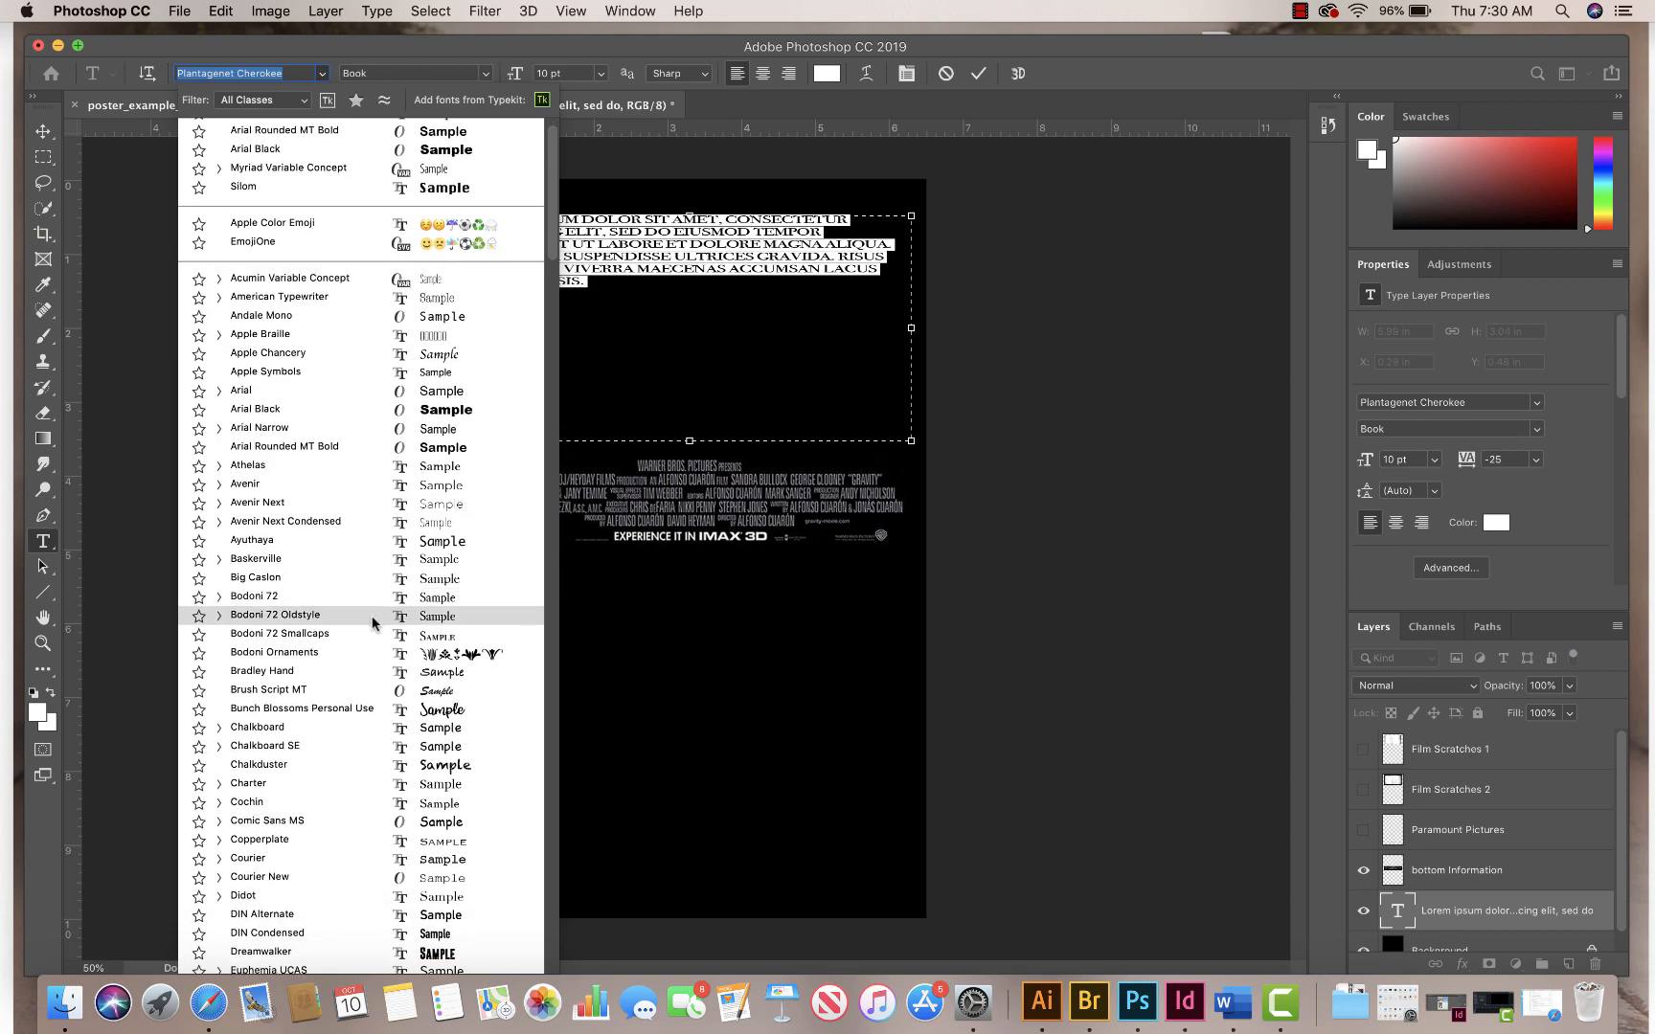
{"action": "scroll", "coordinate": [373, 623], "scroll_direction": "down", "scroll_amount": 6}
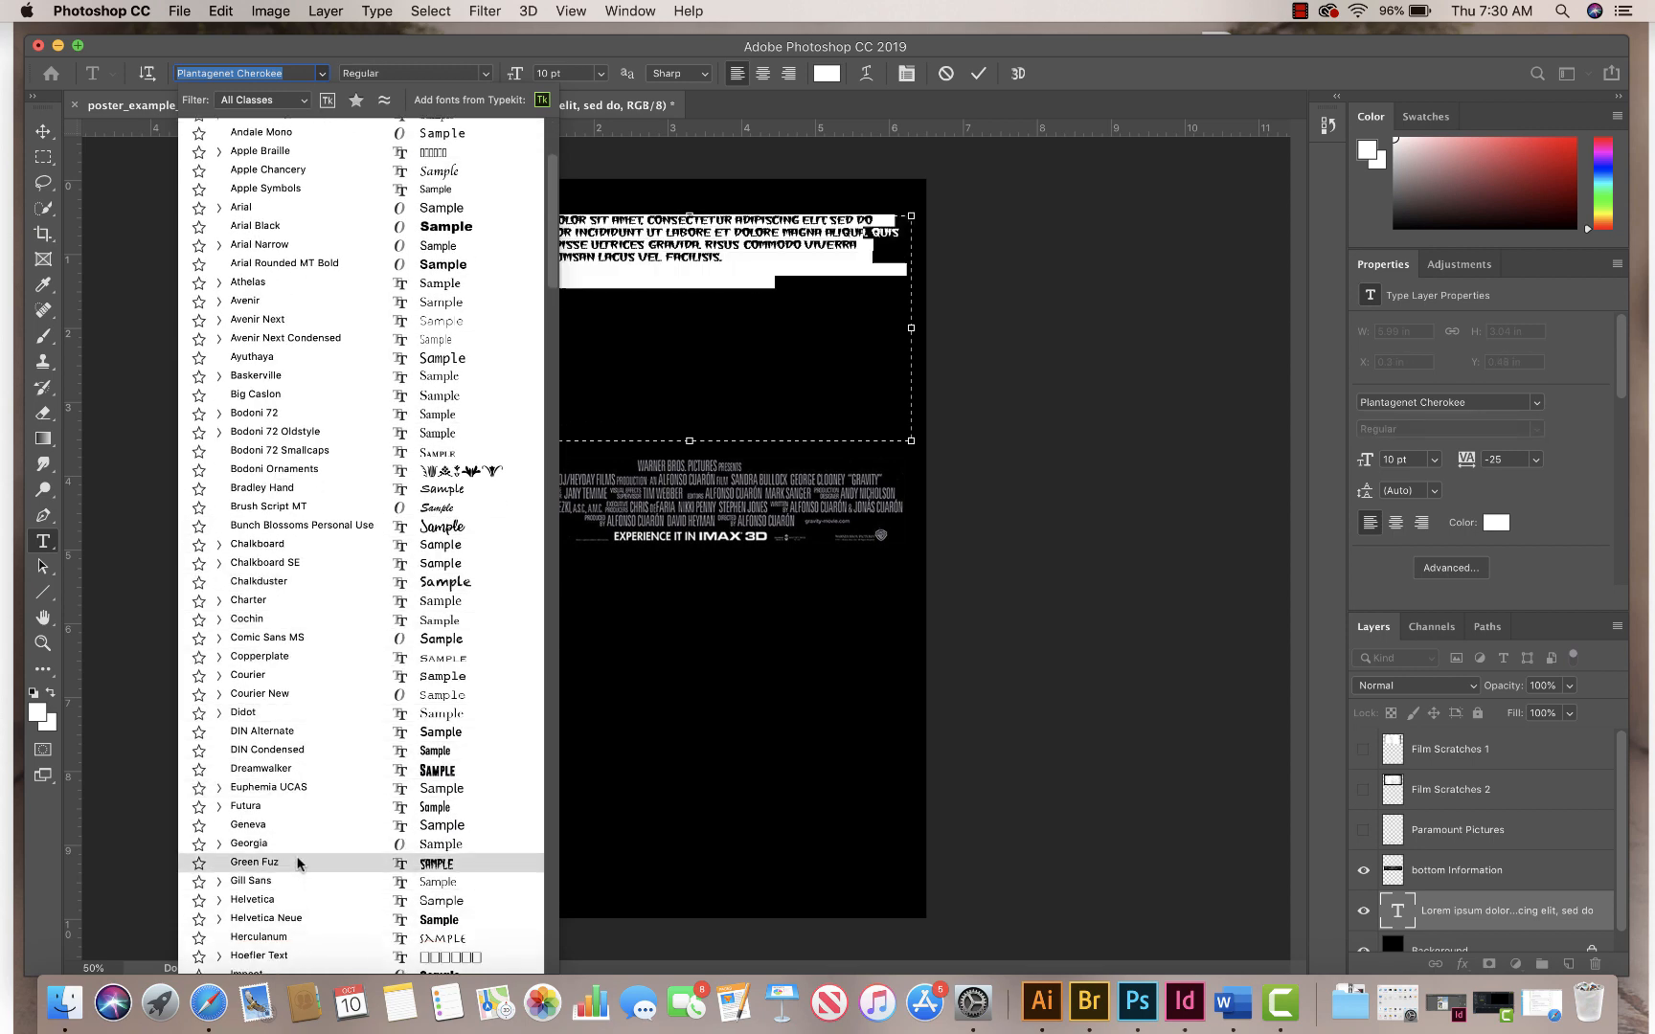
{"action": "left_click", "coordinate": [299, 863]}
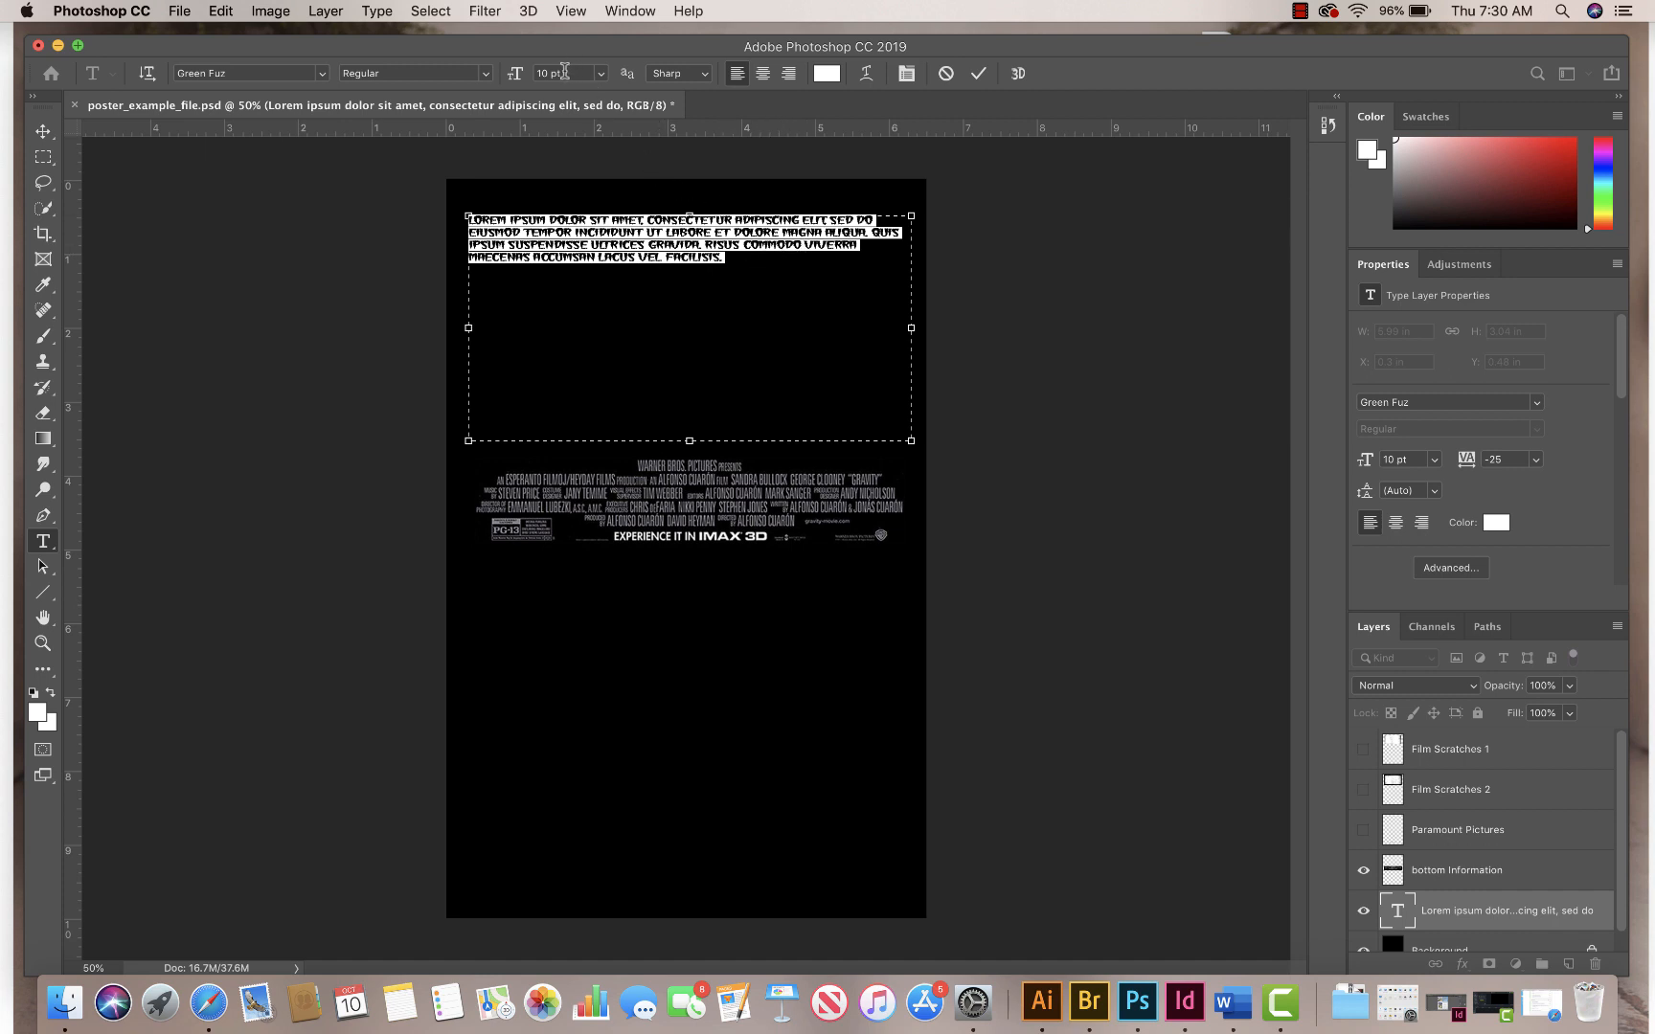
Step: Set the text size to 130 pt and replace the placeholder text with the title MONSTER POSTER
{"action": "left_click", "coordinate": [571, 71]}
{"action": "type", "text": "130"}
{"action": "key", "text": "Return"}
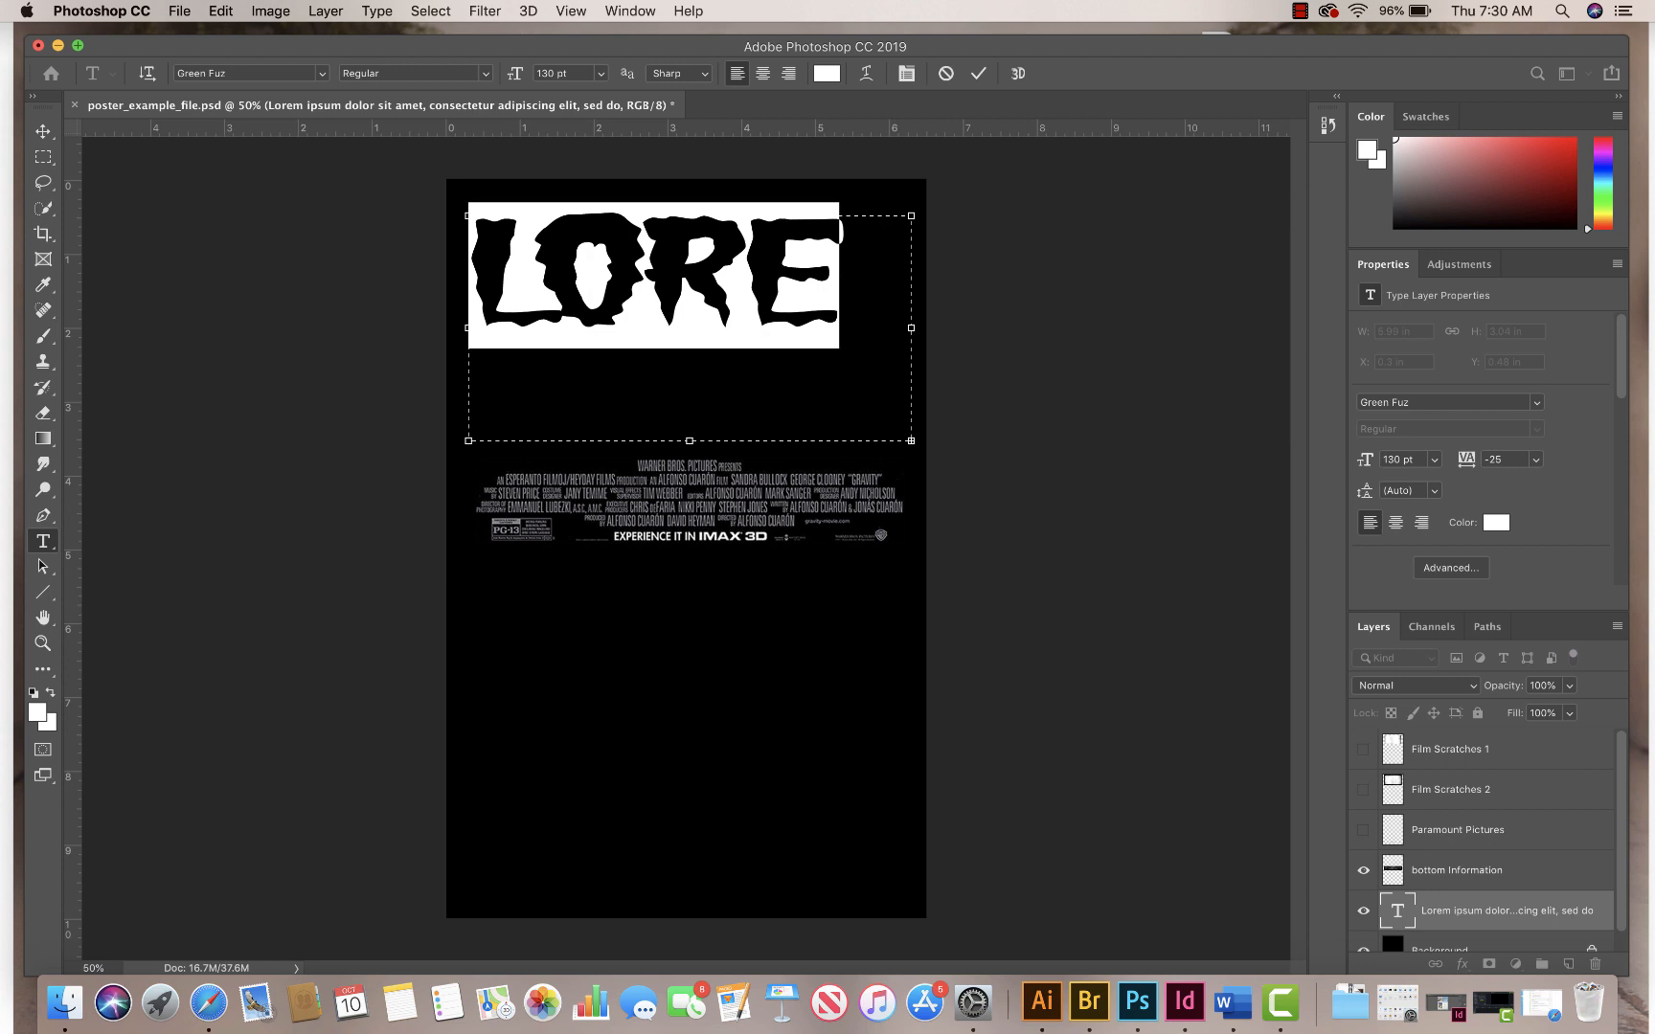
{"action": "type", "text": "MO"}
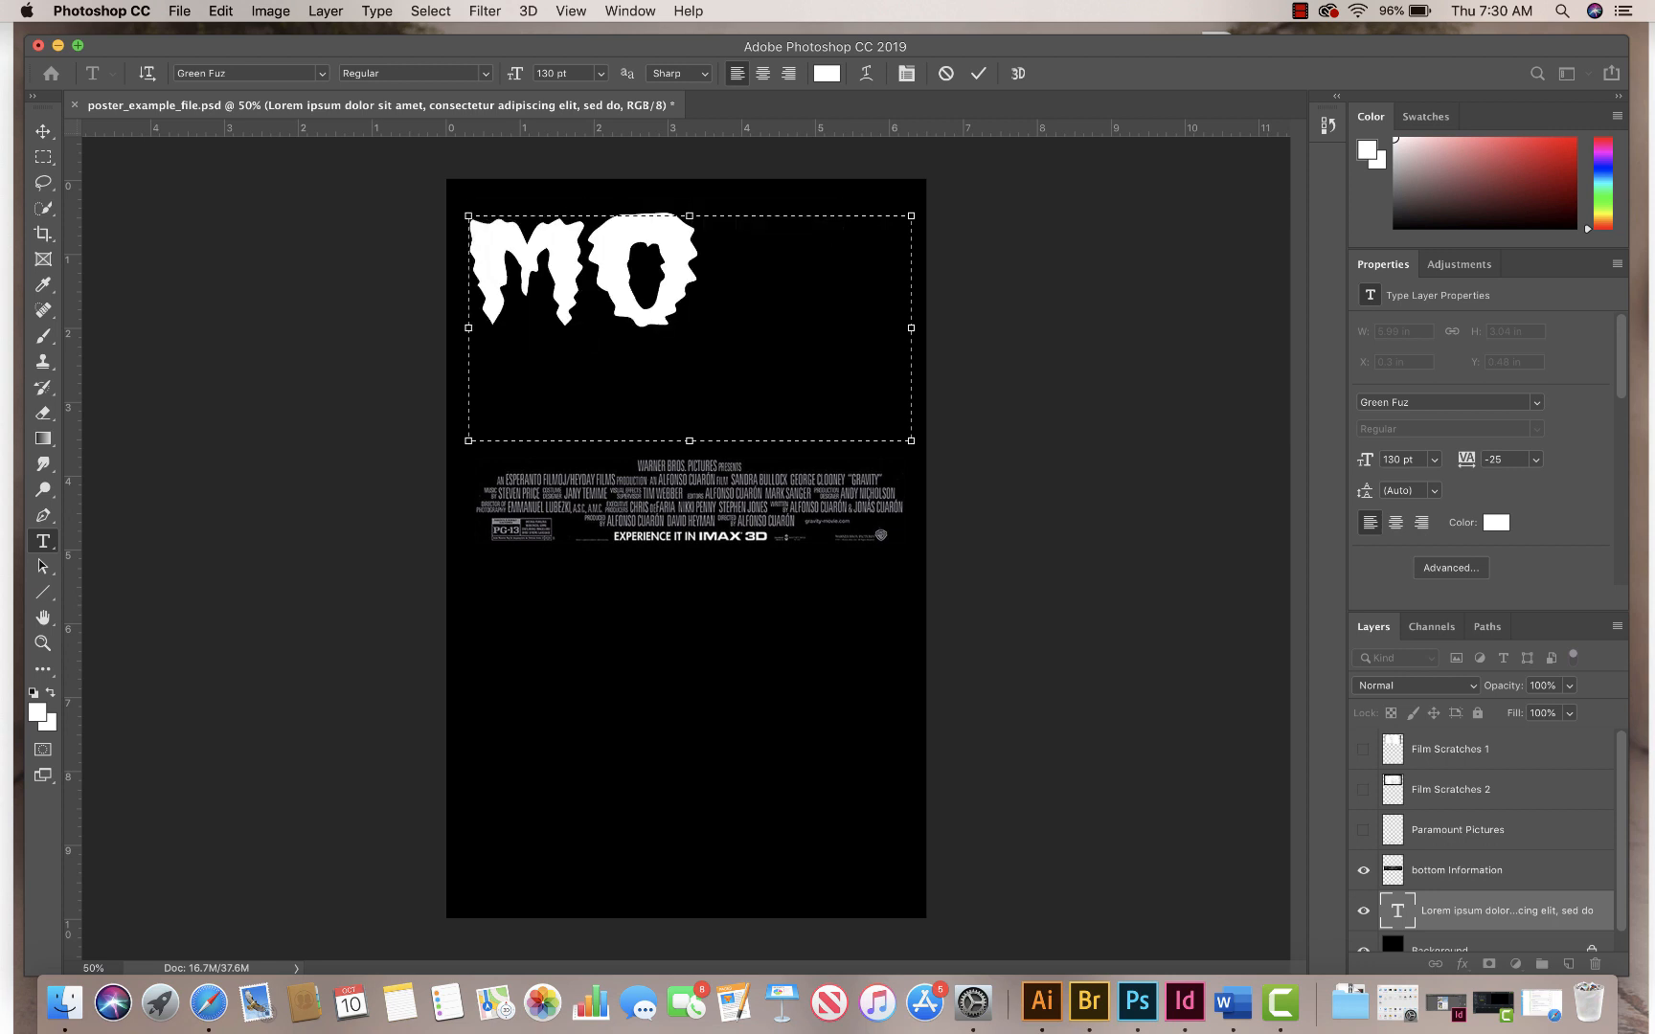
{"action": "type", "text": "NS"}
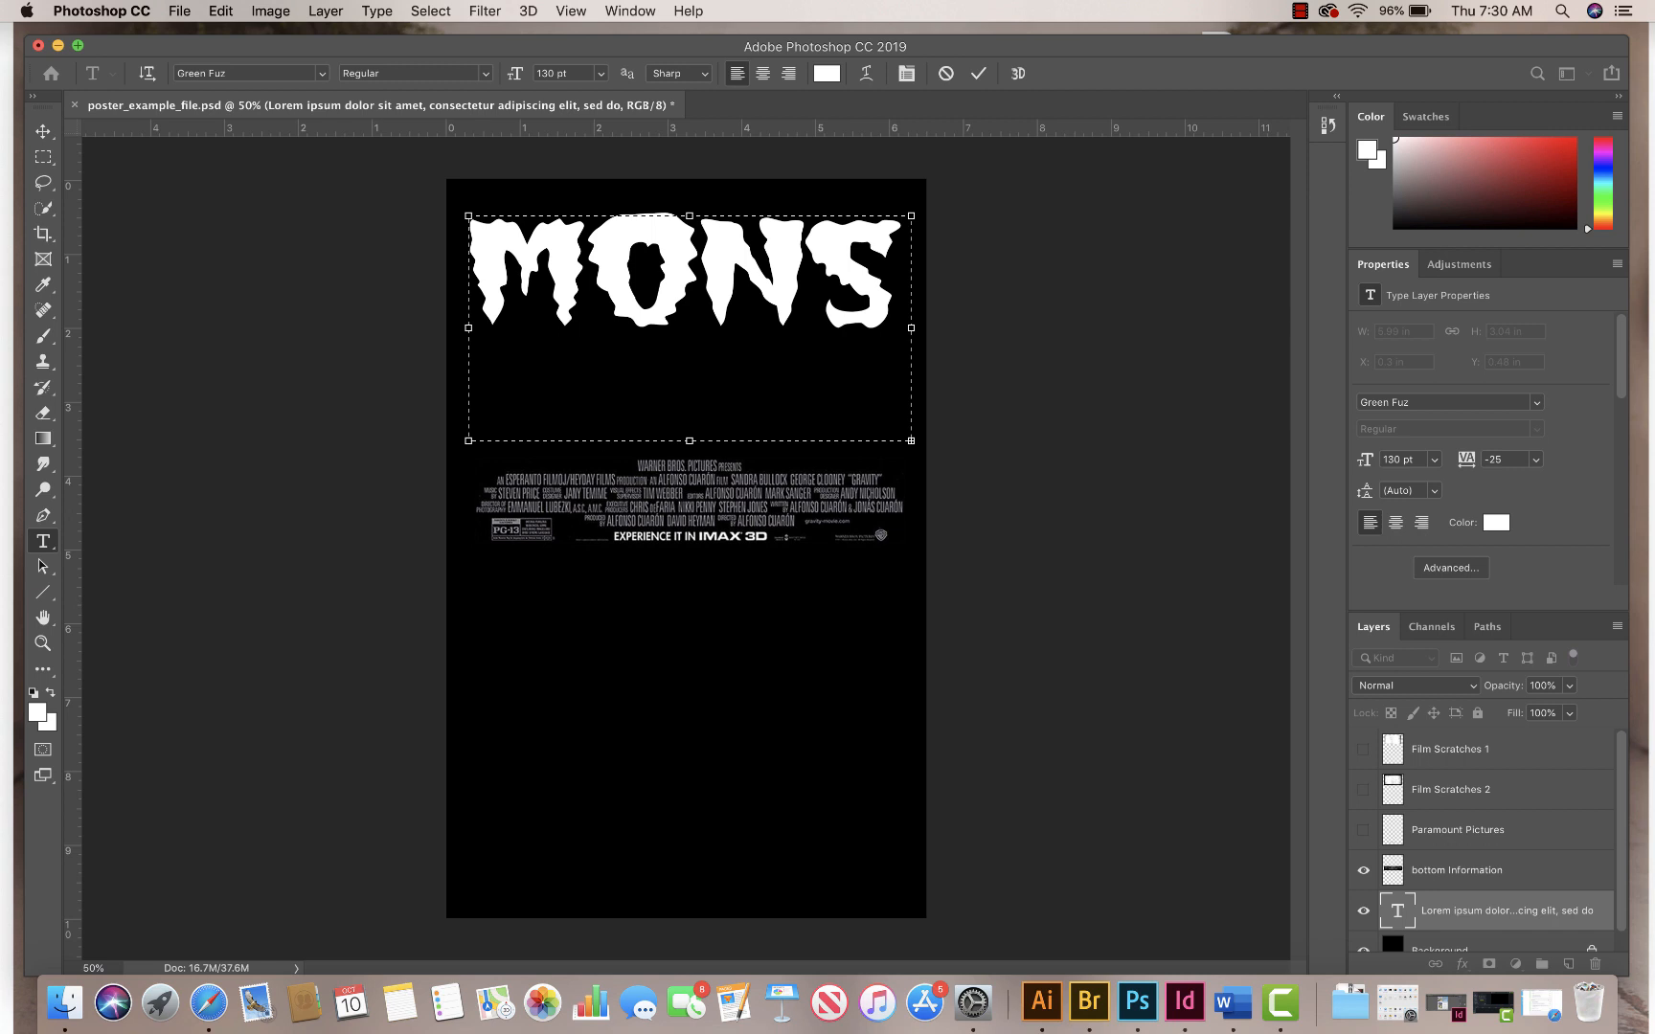
Step: Reduce the whole MONSTER POSTER title to 77 pt and centre-align it
{"action": "key", "text": "super+a"}
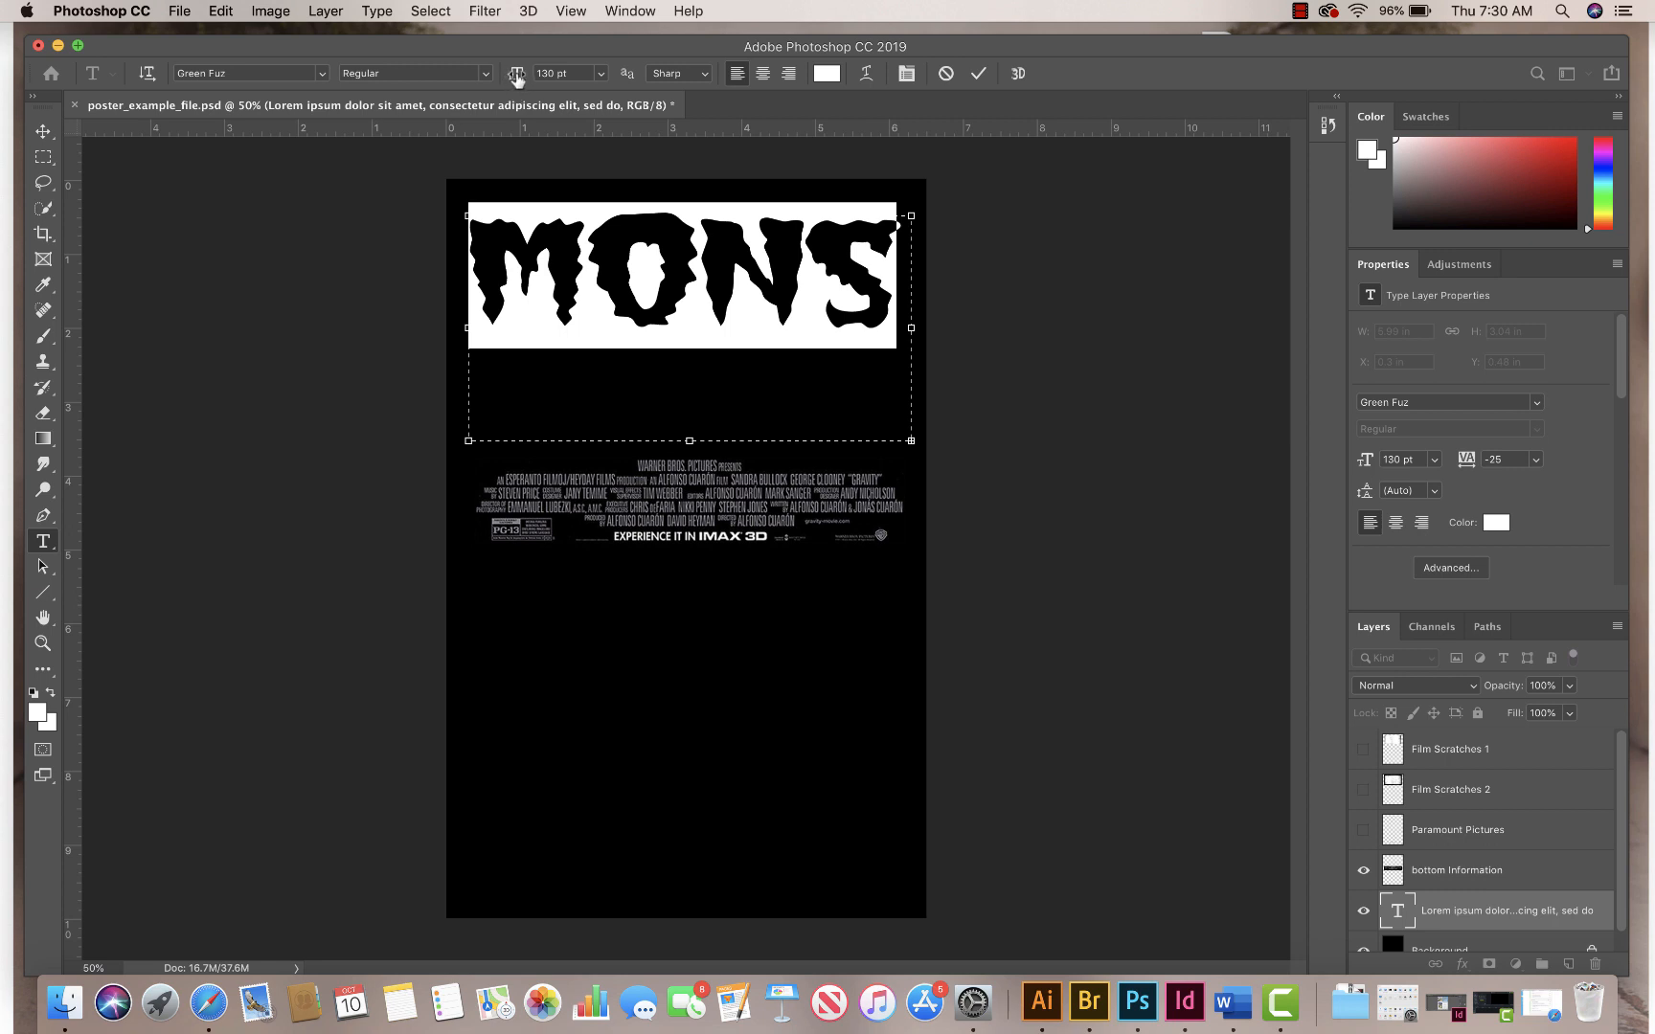
{"action": "left_click_drag", "start_coordinate": [516, 77], "coordinate": [464, 73]}
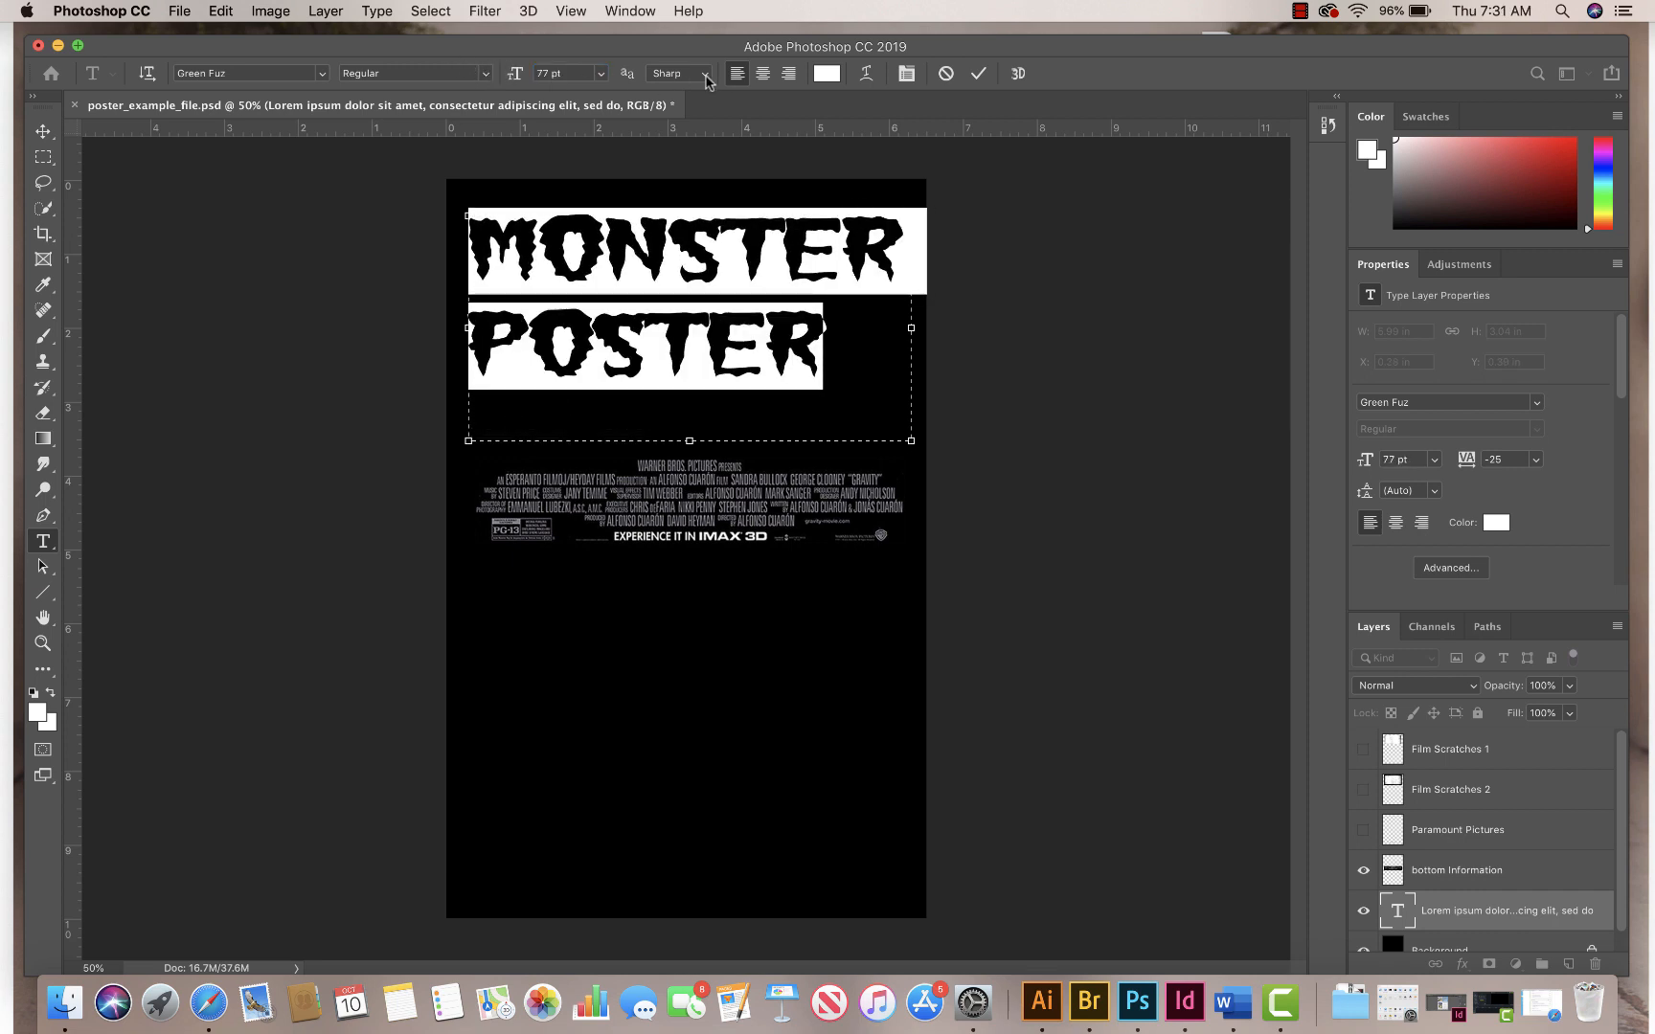
{"action": "left_click", "coordinate": [763, 74]}
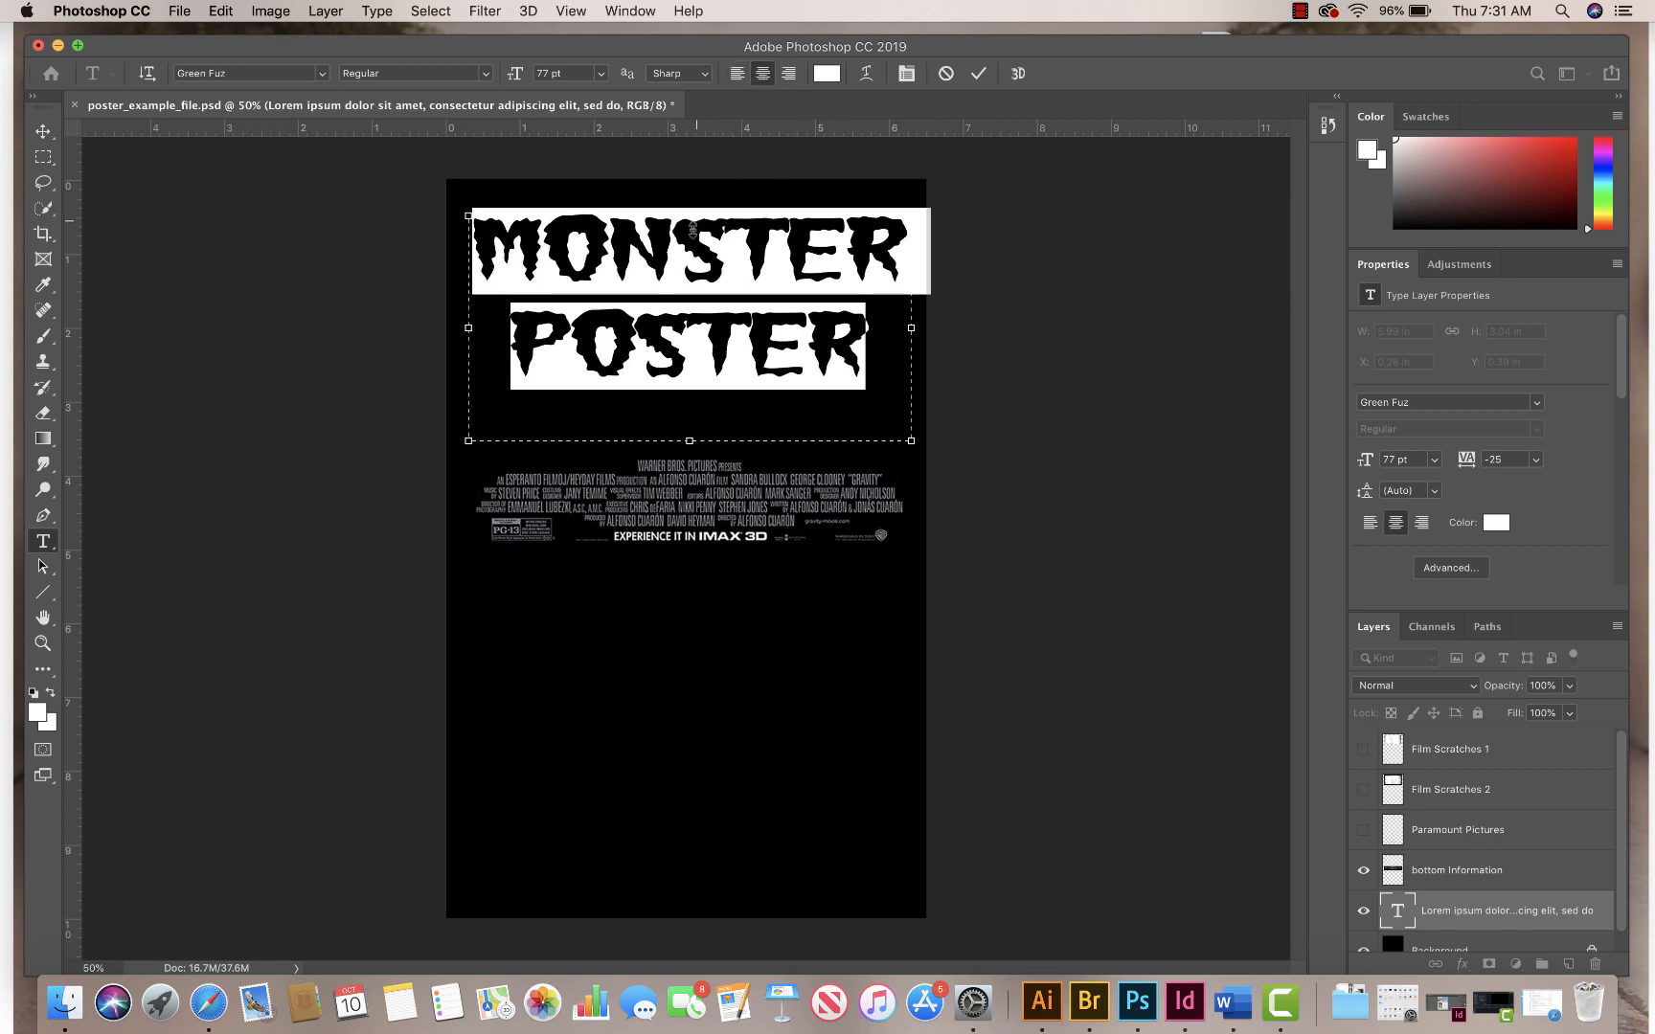
Step: Widen the kerning around the S, T and E in MONSTER and reduce the whole title's text size to 72 pt
{"action": "left_click", "coordinate": [588, 260]}
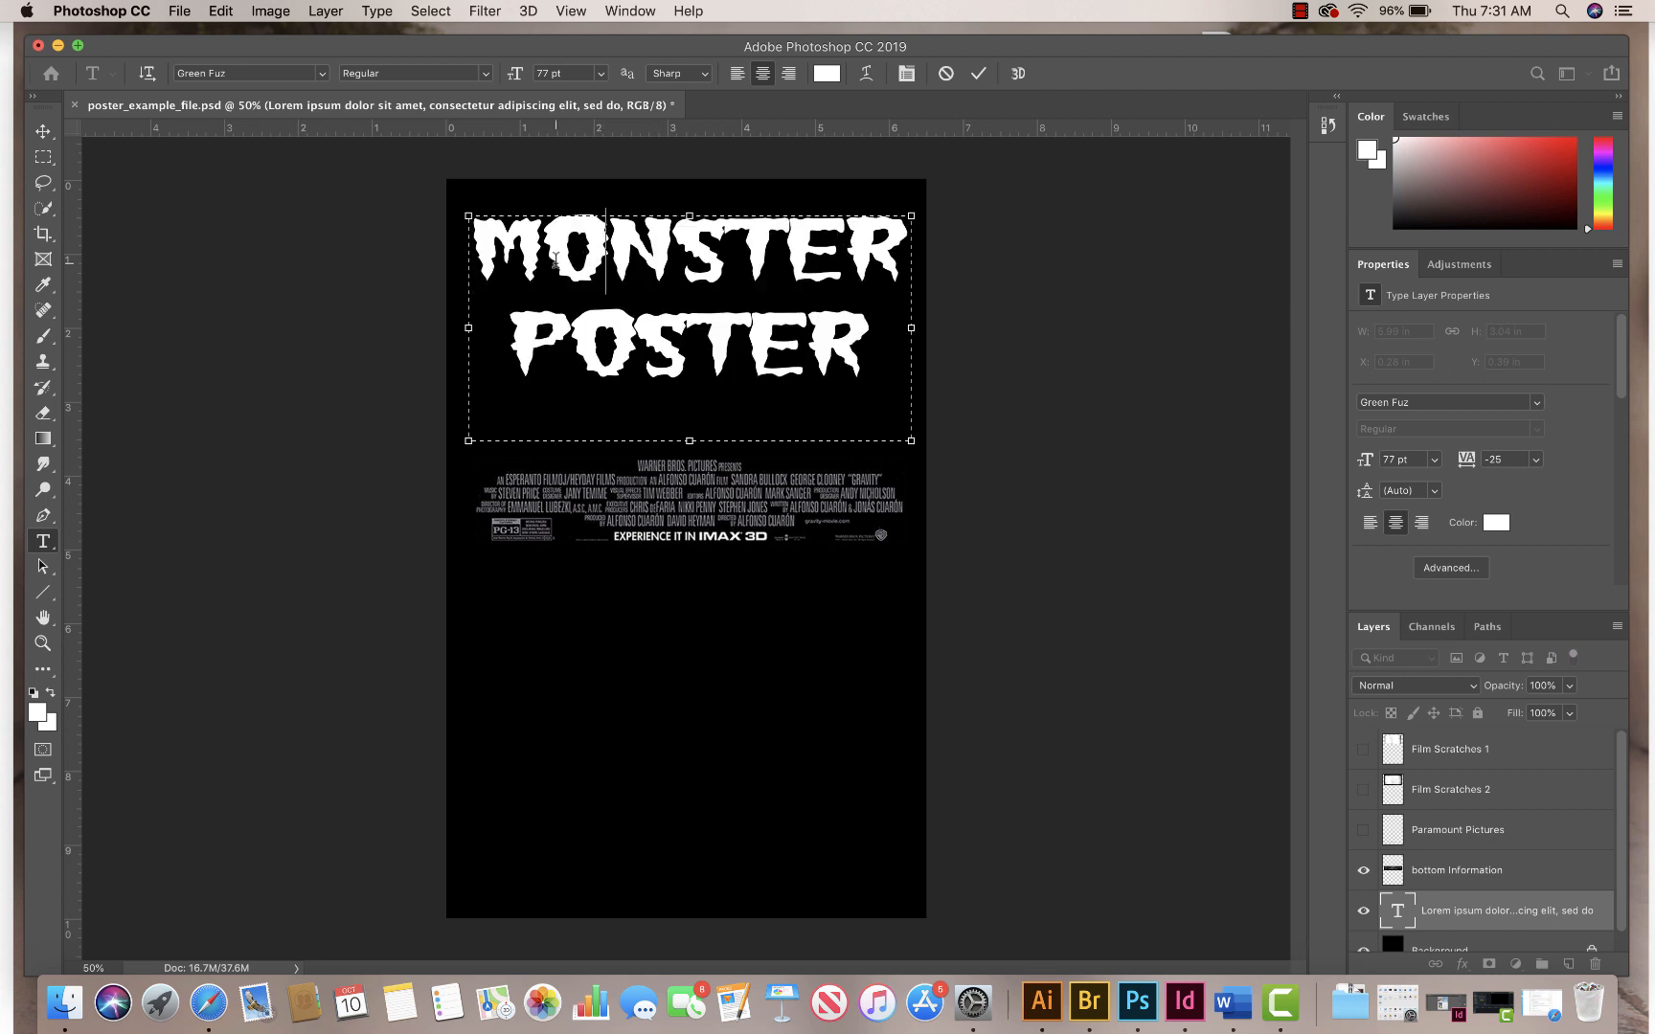
{"action": "left_click", "coordinate": [783, 249]}
{"action": "left_click", "coordinate": [783, 249]}
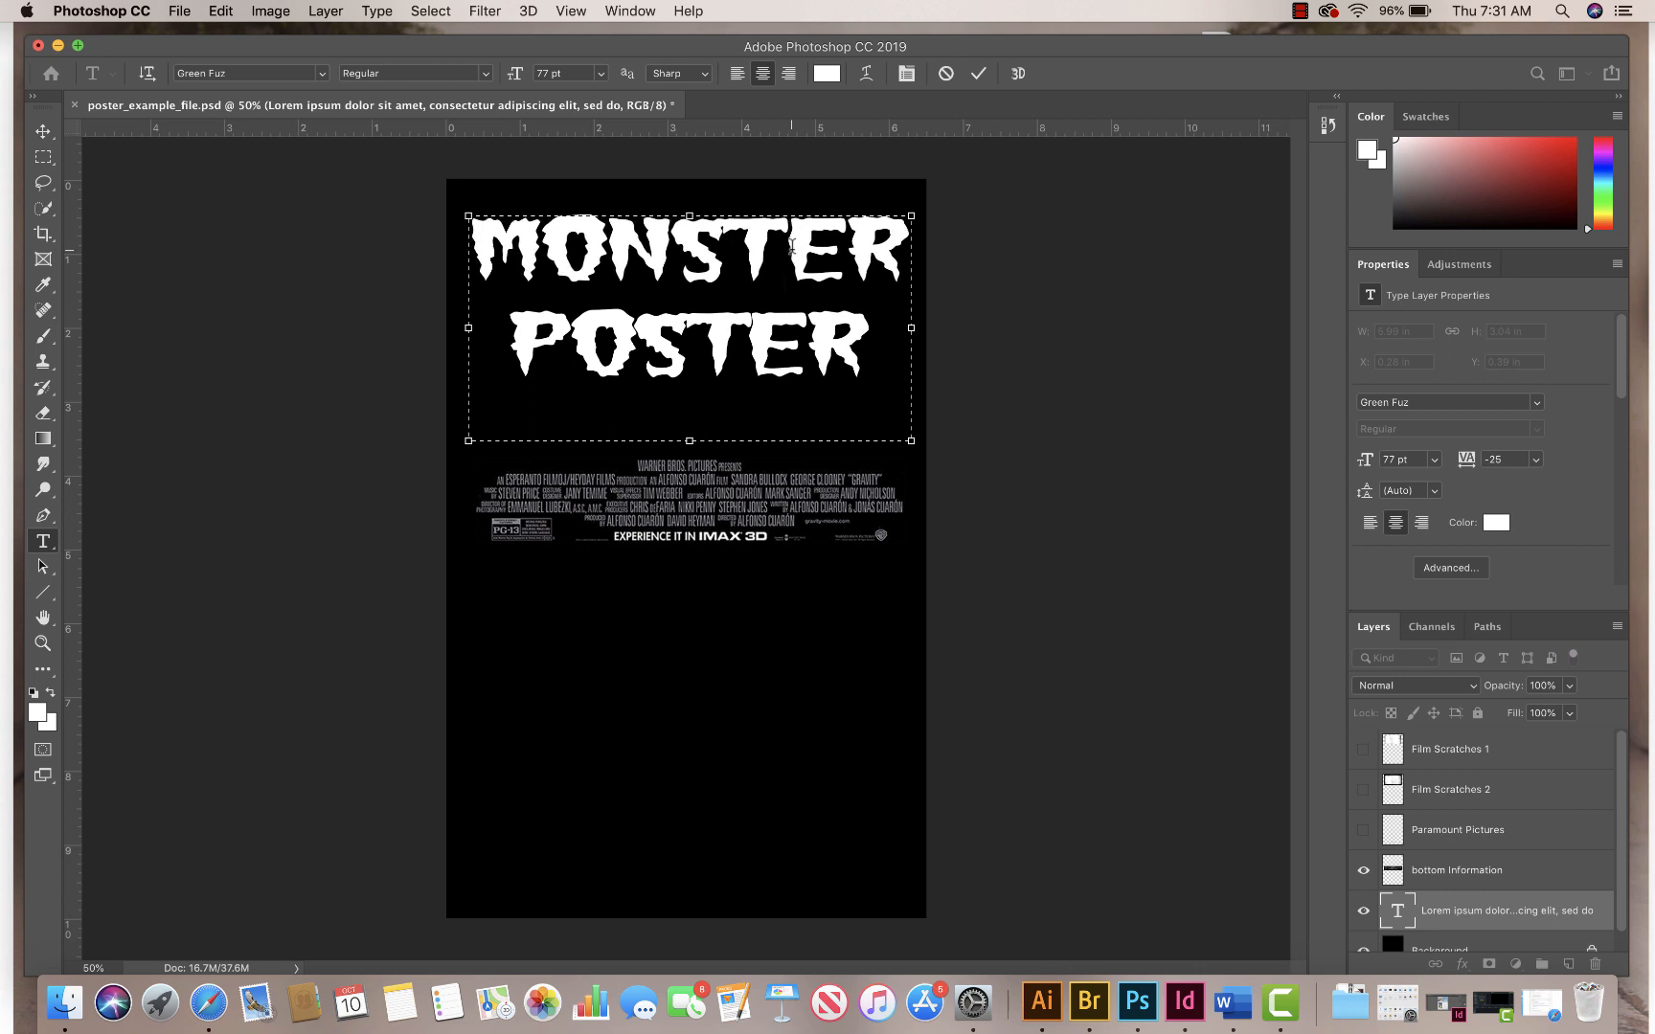
{"action": "left_click", "coordinate": [738, 246]}
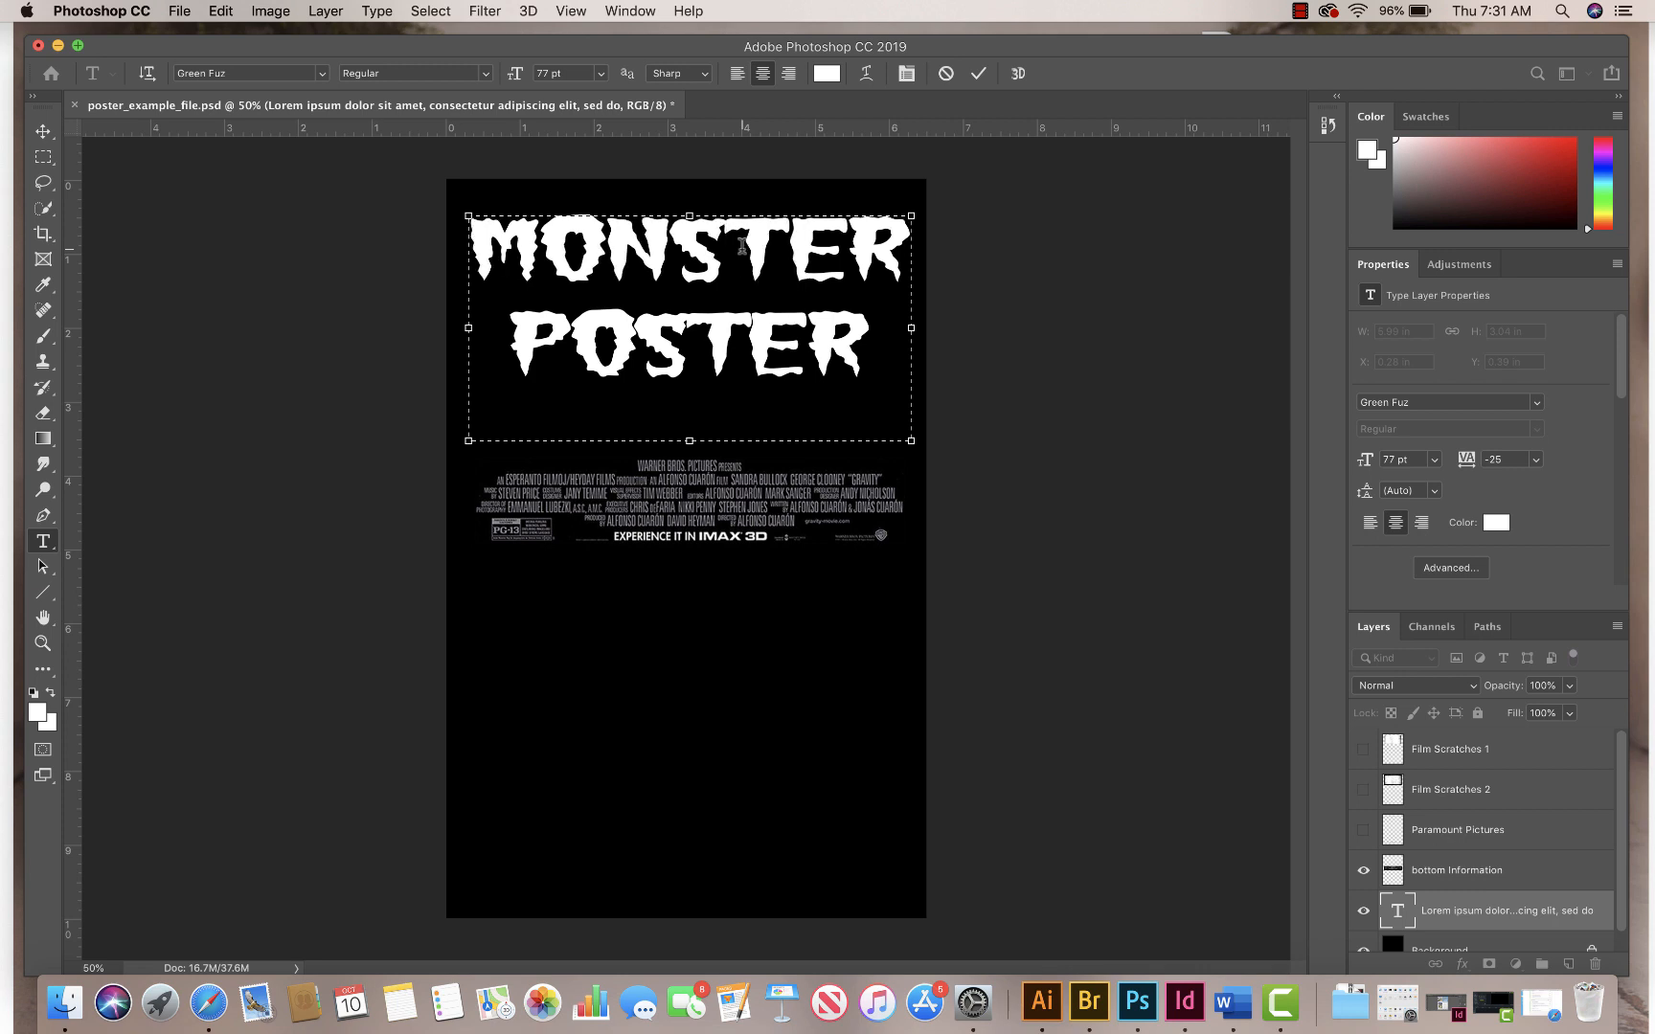
{"action": "key", "text": "alt+Right"}
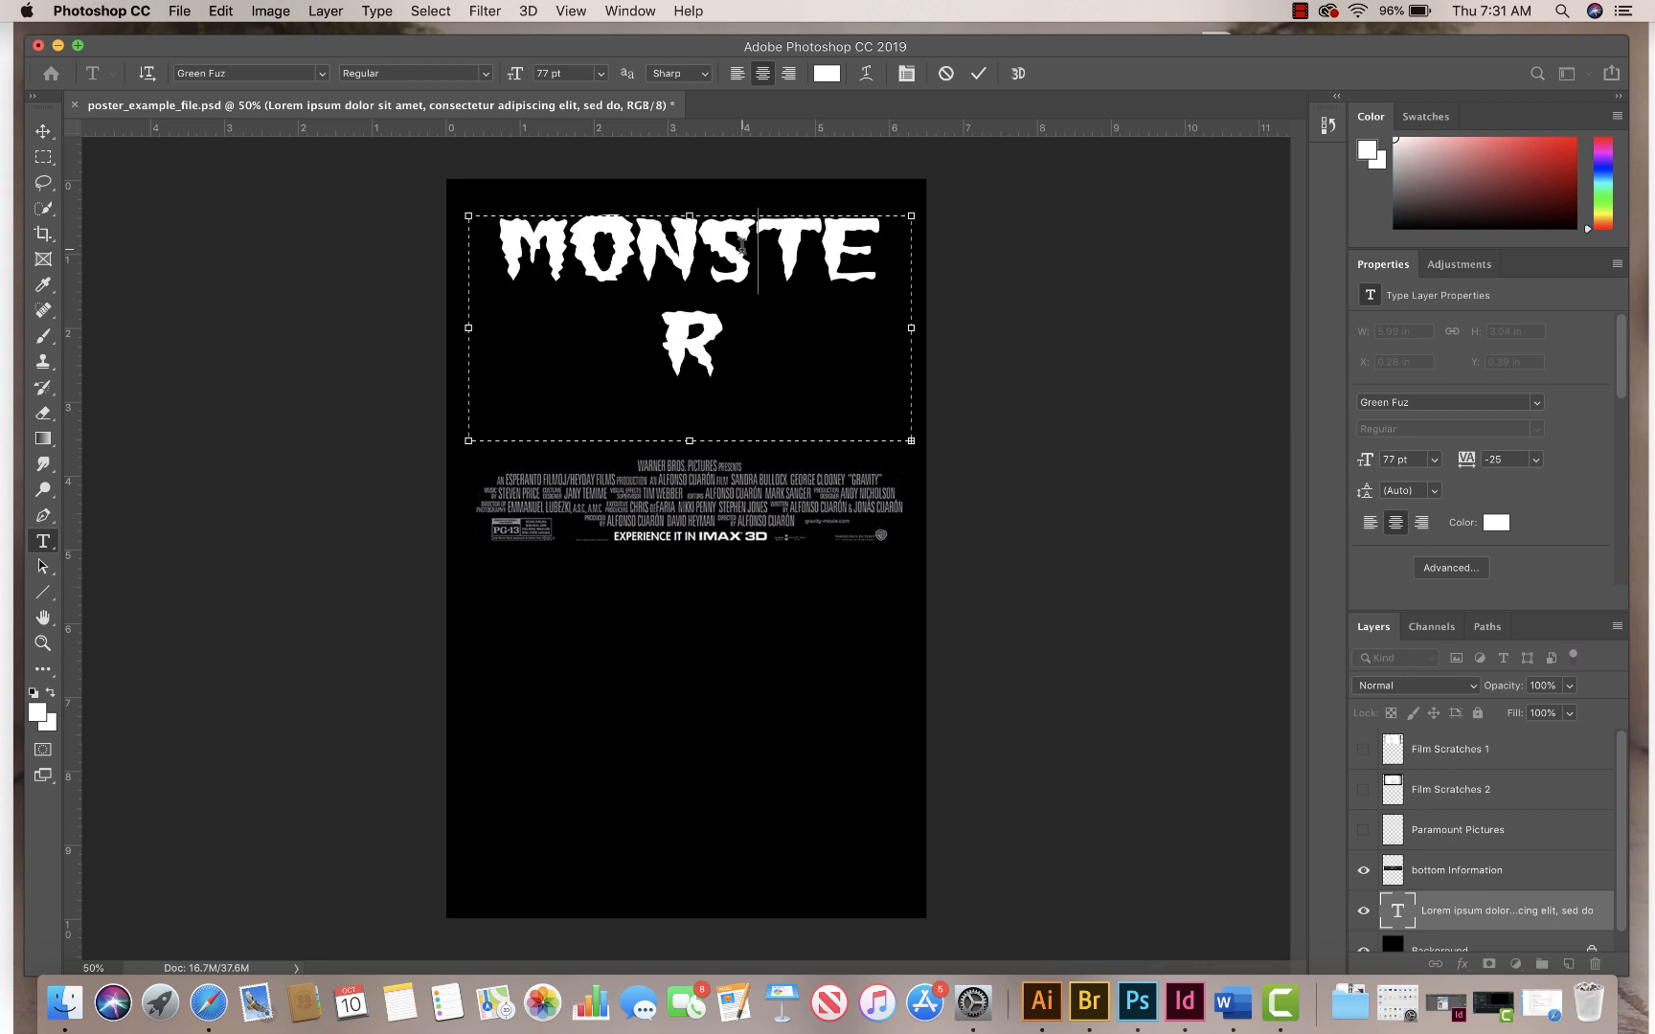
{"action": "double_click", "coordinate": [742, 245]}
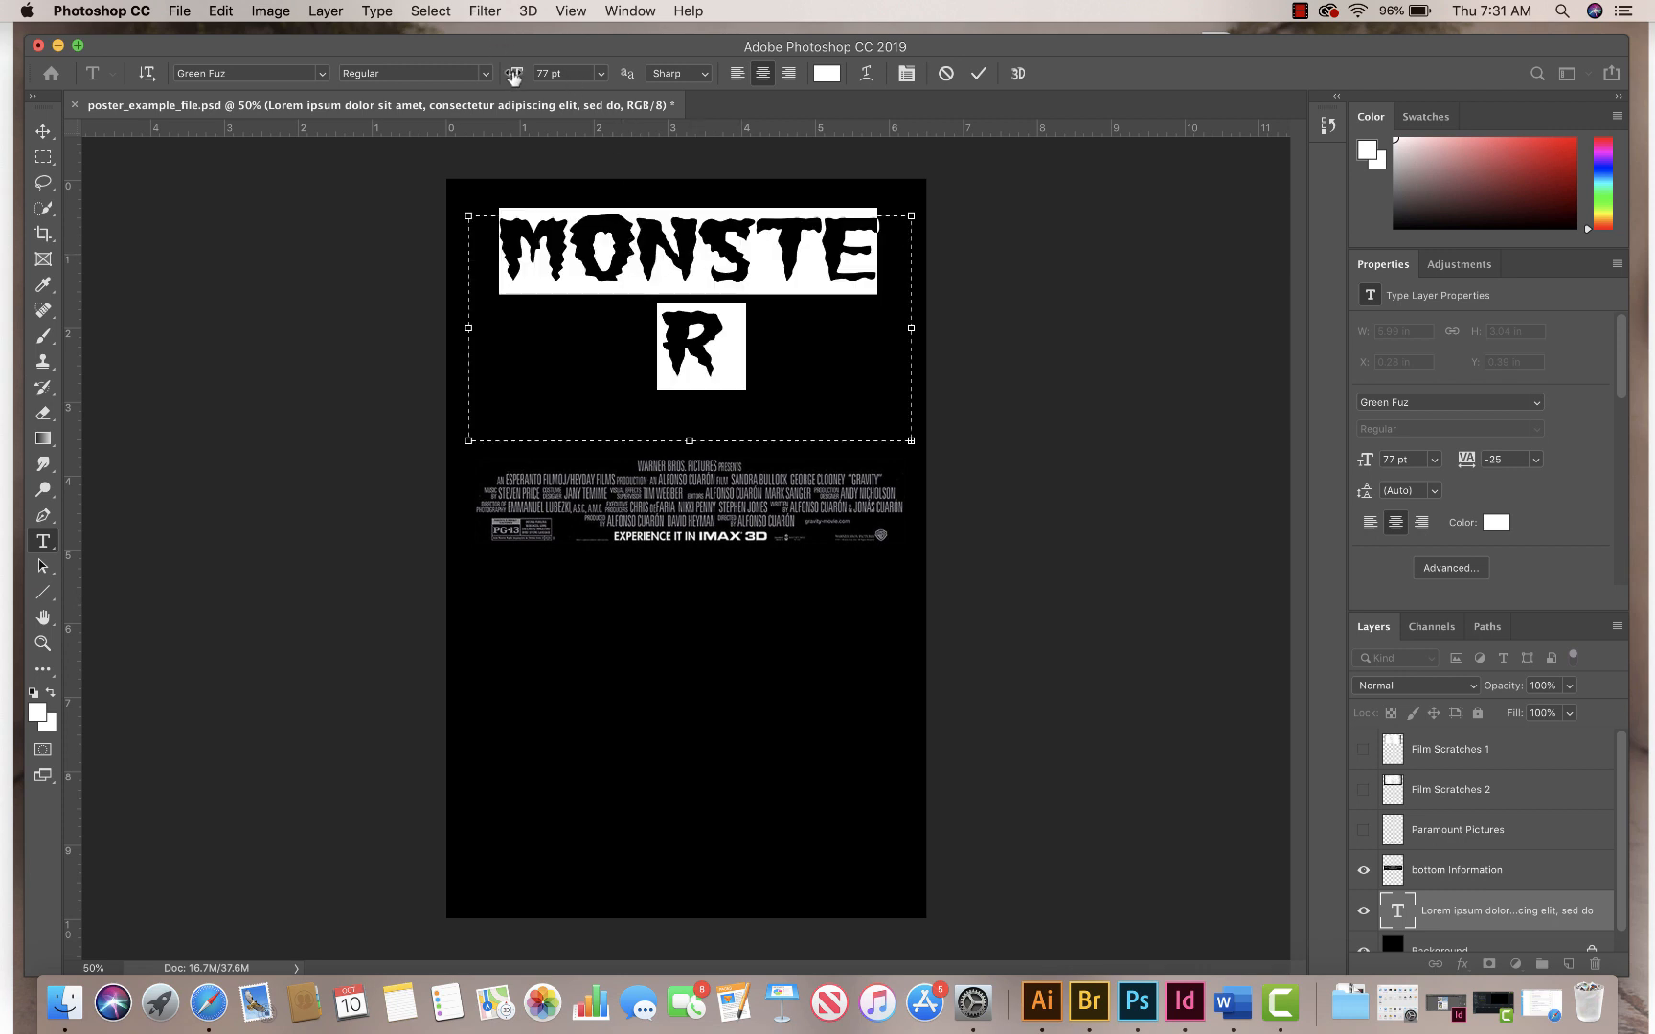
{"action": "left_click_drag", "start_coordinate": [514, 76], "coordinate": [505, 76]}
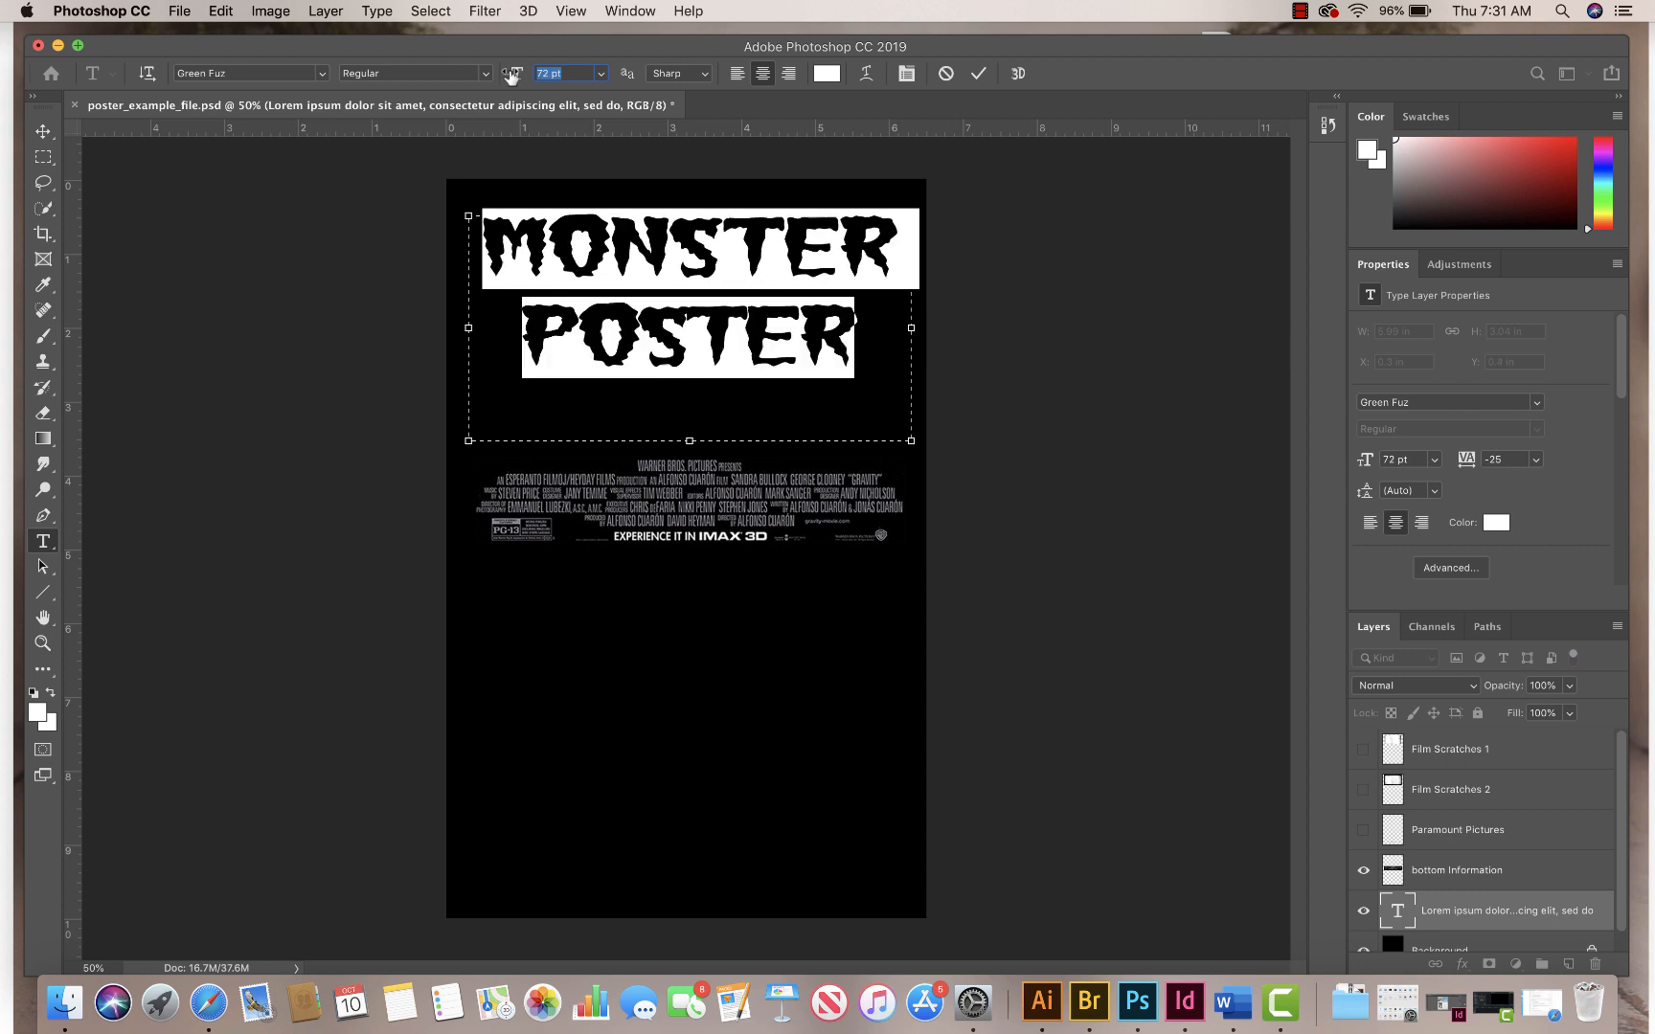
Step: Widen the kerning around the O, S, T and E in POSTER and commit the title text
{"action": "left_click", "coordinate": [689, 324]}
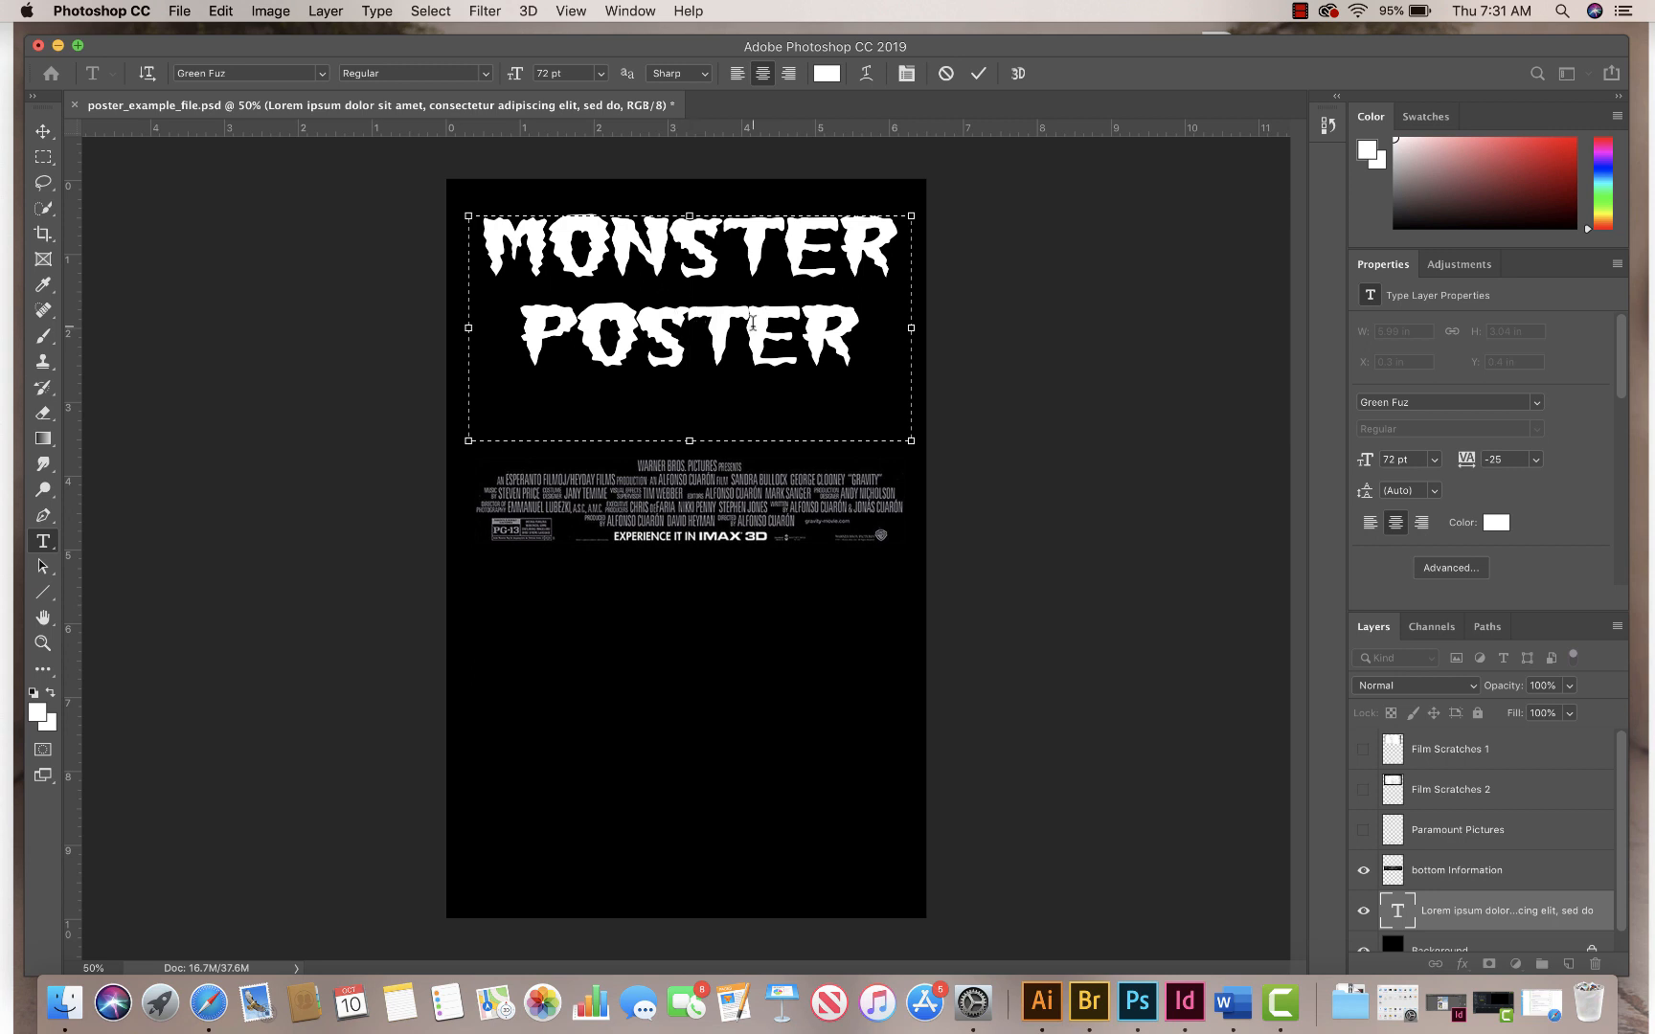
{"action": "key", "text": "alt+Right"}
{"action": "key", "text": "alt+Right"}
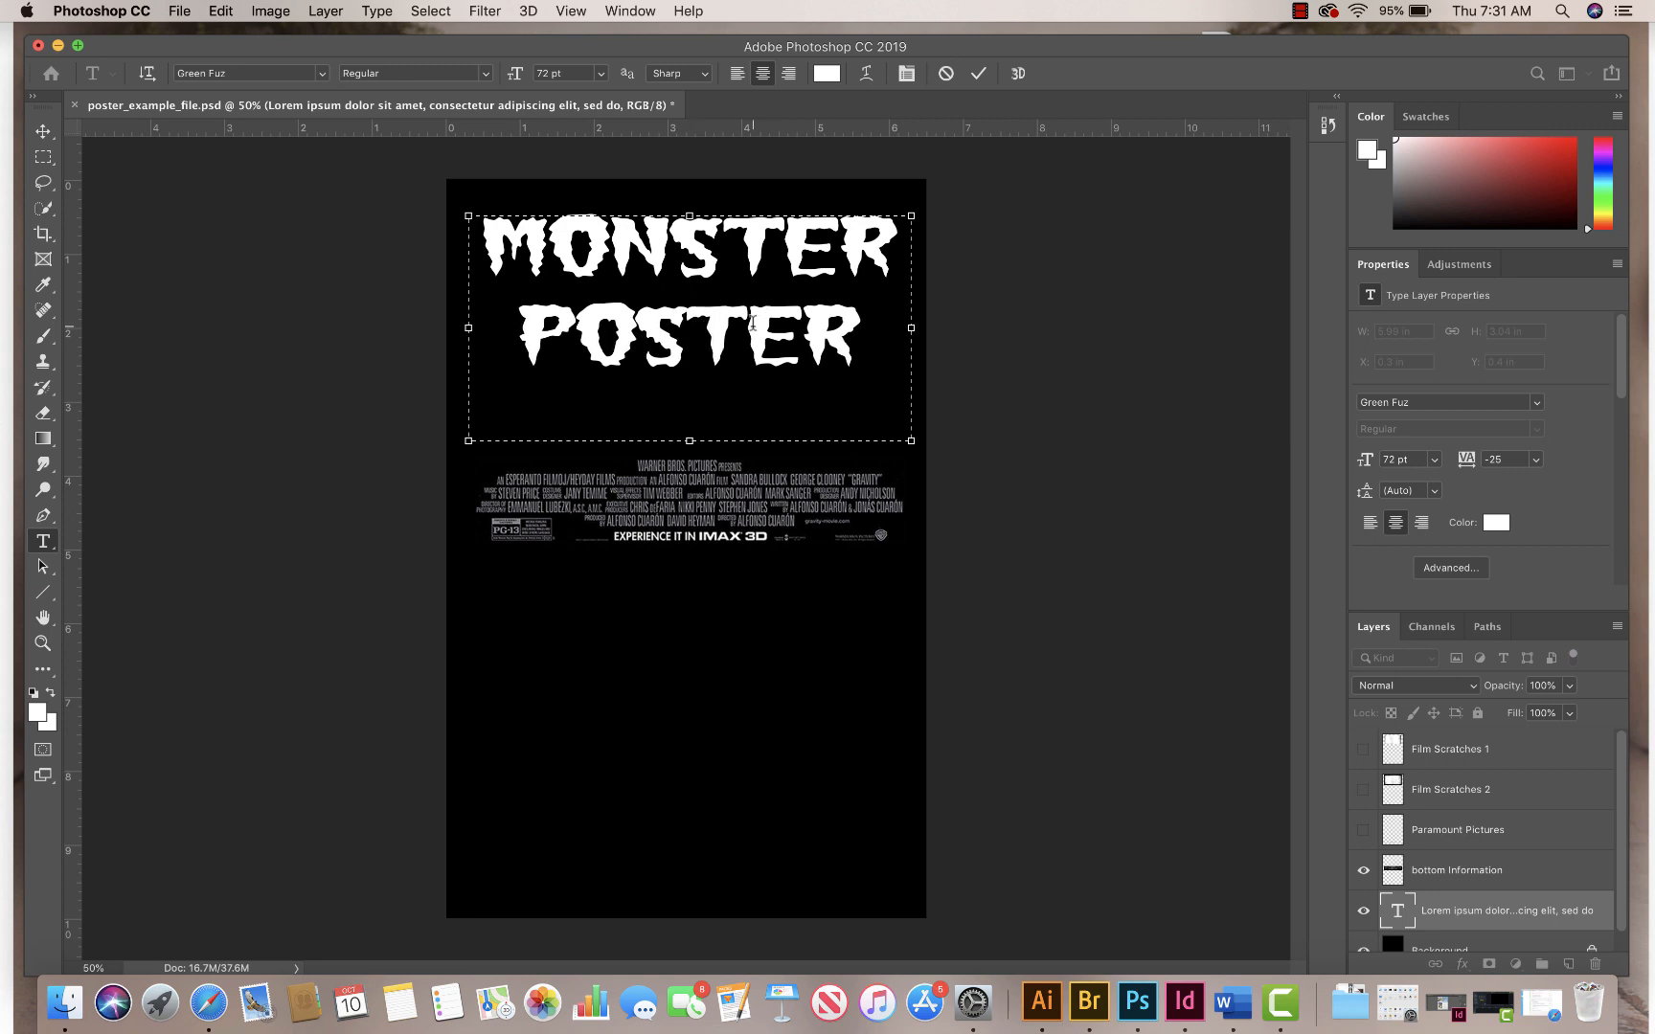
{"action": "left_click", "coordinate": [647, 332]}
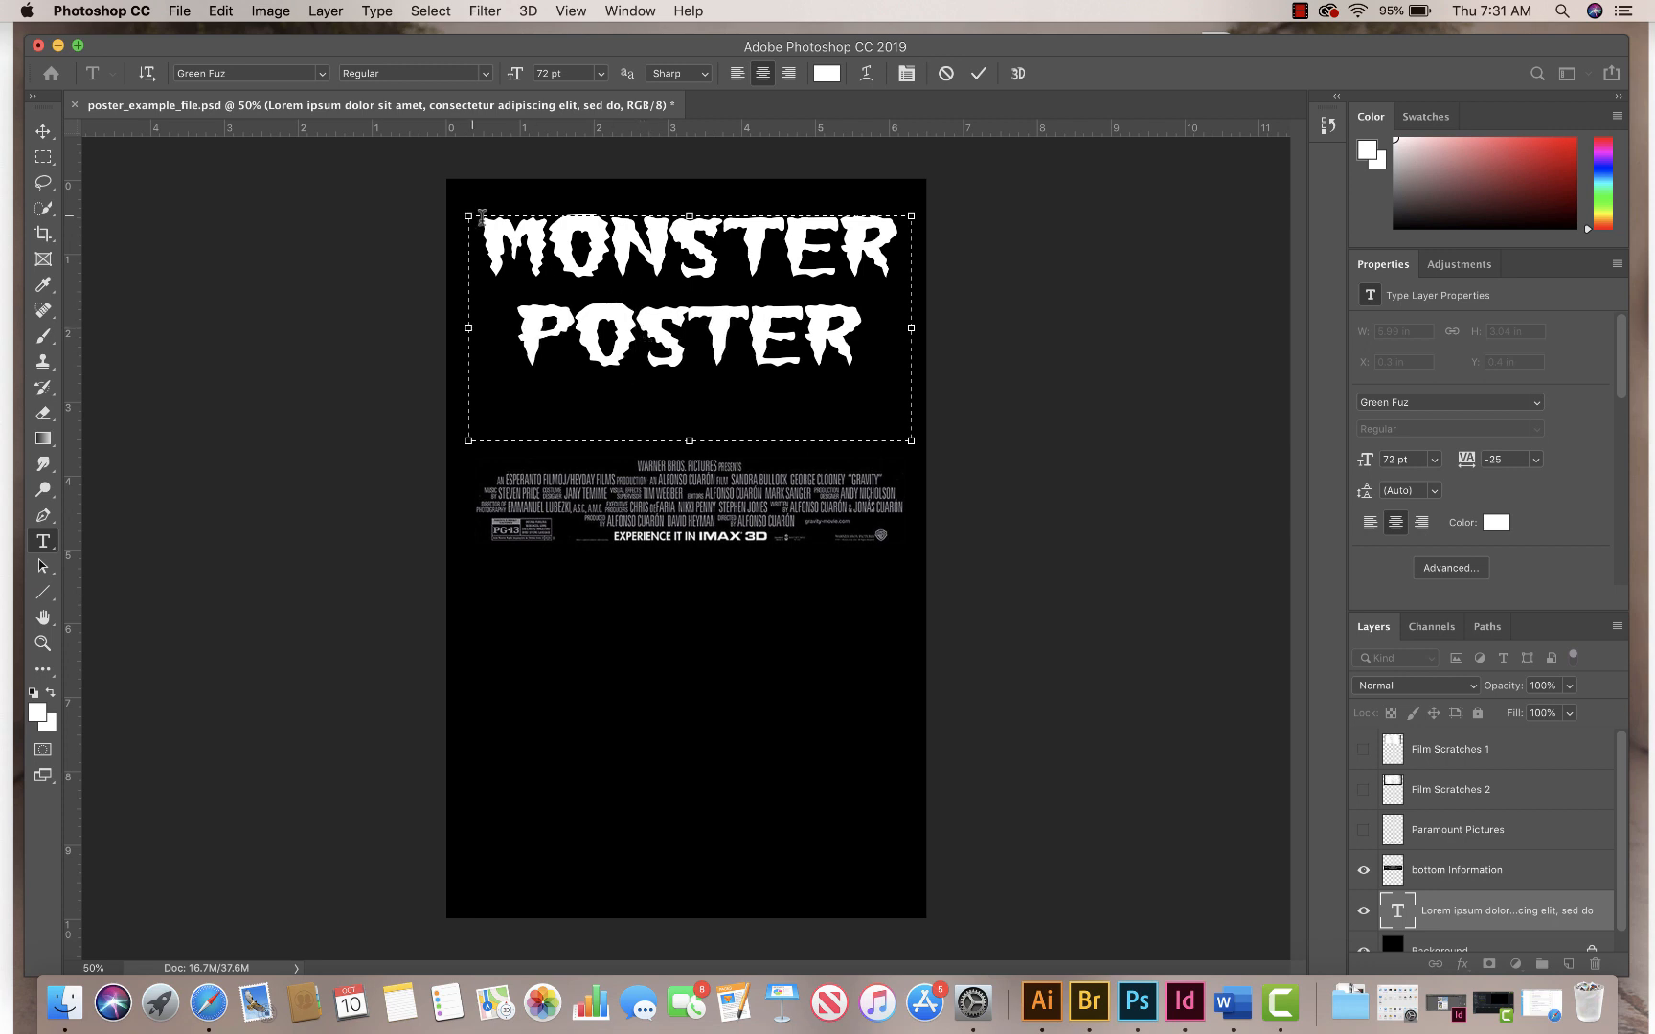
{"action": "left_click", "coordinate": [53, 157]}
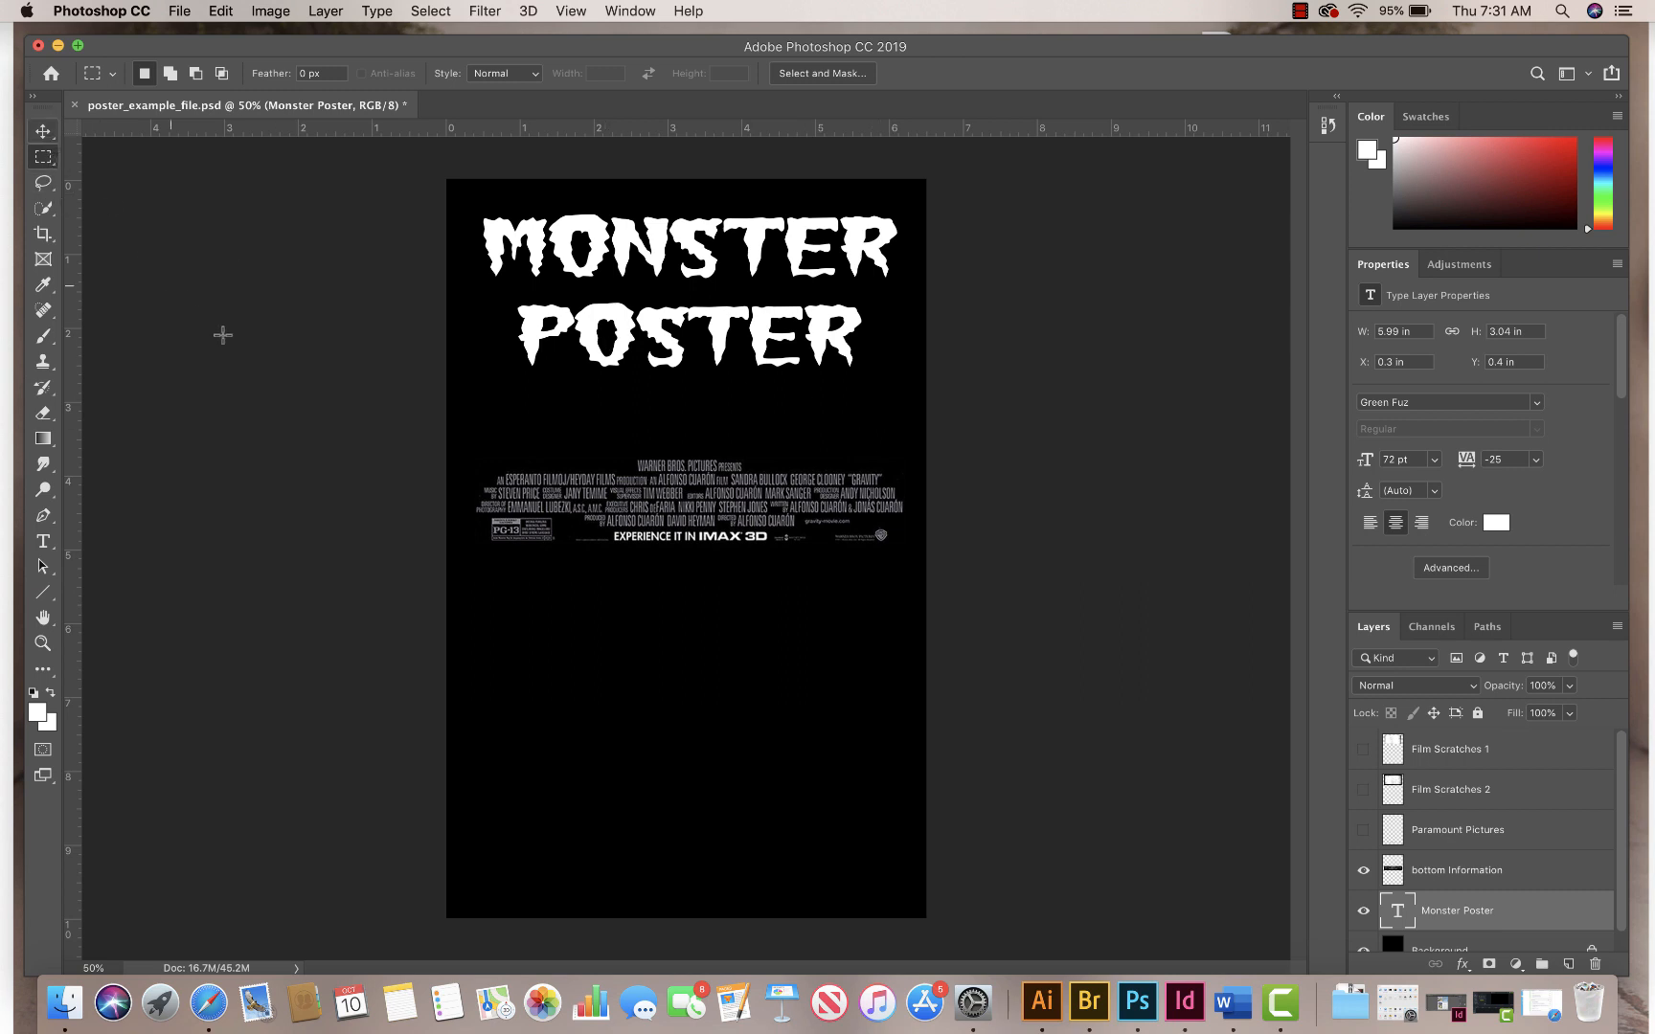
{"action": "left_click", "coordinate": [44, 134]}
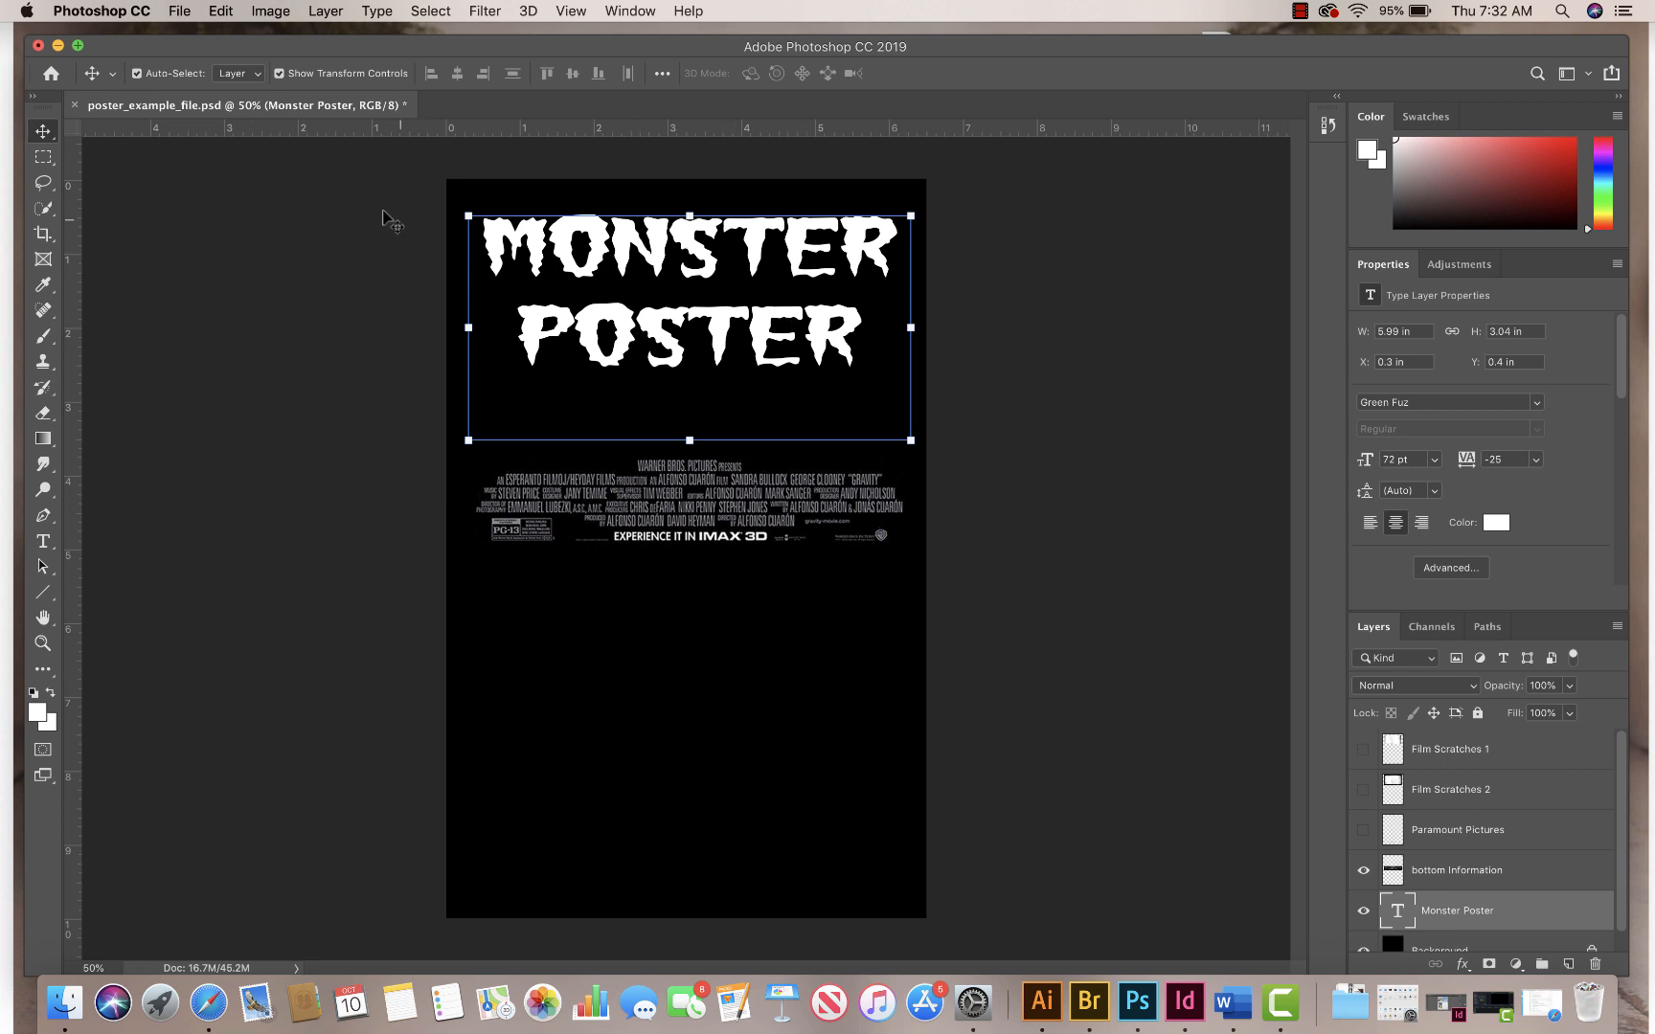
Step: Tighten the leading of the MONSTER POSTER title to 72.64 pt and commit the text
{"action": "double_click", "coordinate": [720, 313]}
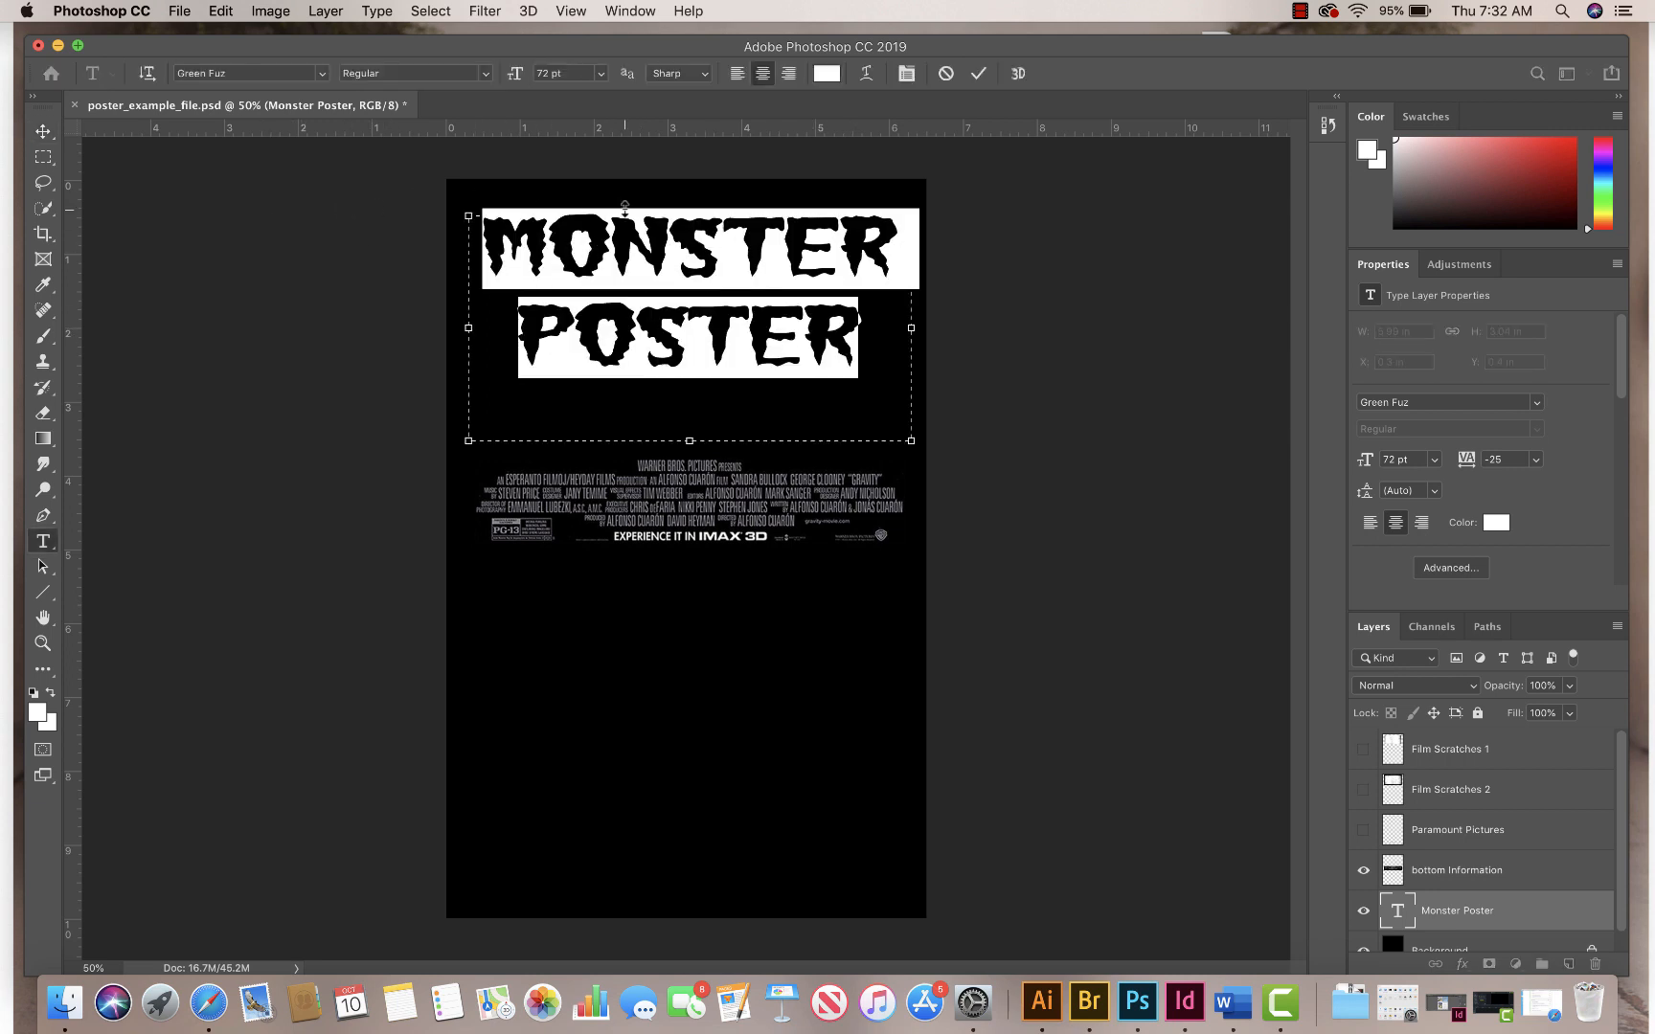
{"action": "left_click", "coordinate": [906, 73]}
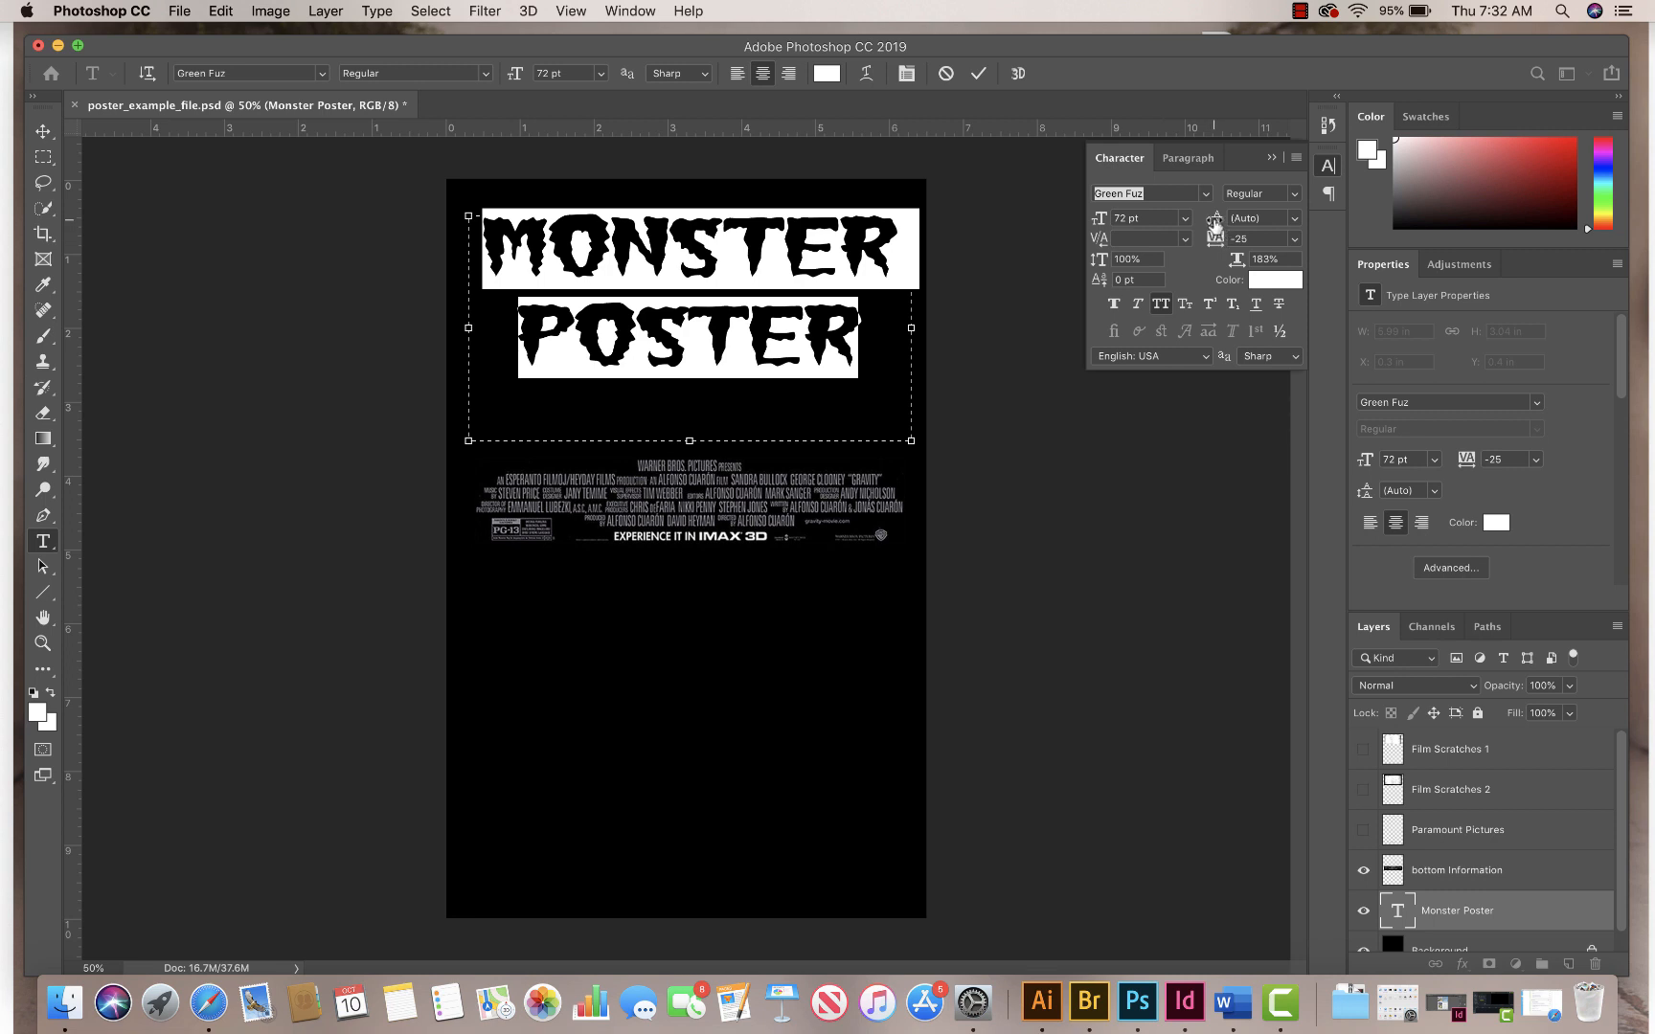
{"action": "mouse_move", "coordinate": [1215, 224]}
{"action": "left_mouse_down"}
{"action": "mouse_move", "coordinate": [1202, 207]}
{"action": "mouse_move", "coordinate": [1216, 228]}
{"action": "left_mouse_up"}
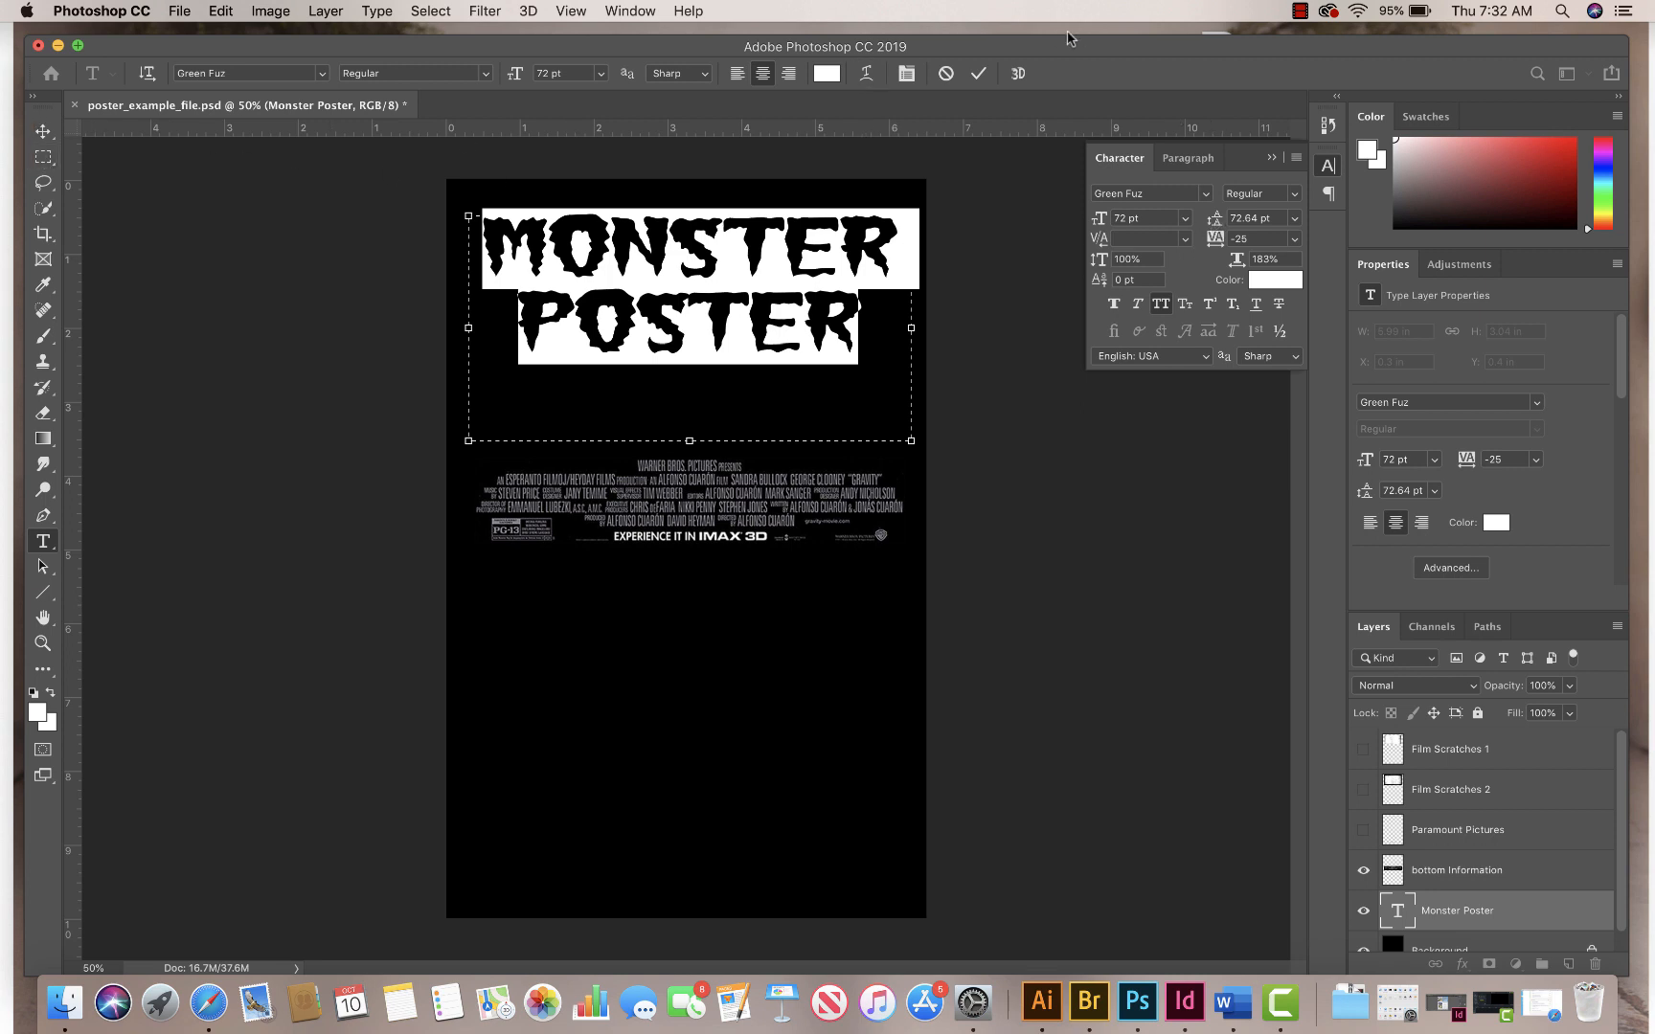
{"action": "left_click", "coordinate": [978, 73]}
{"action": "key", "text": "v"}
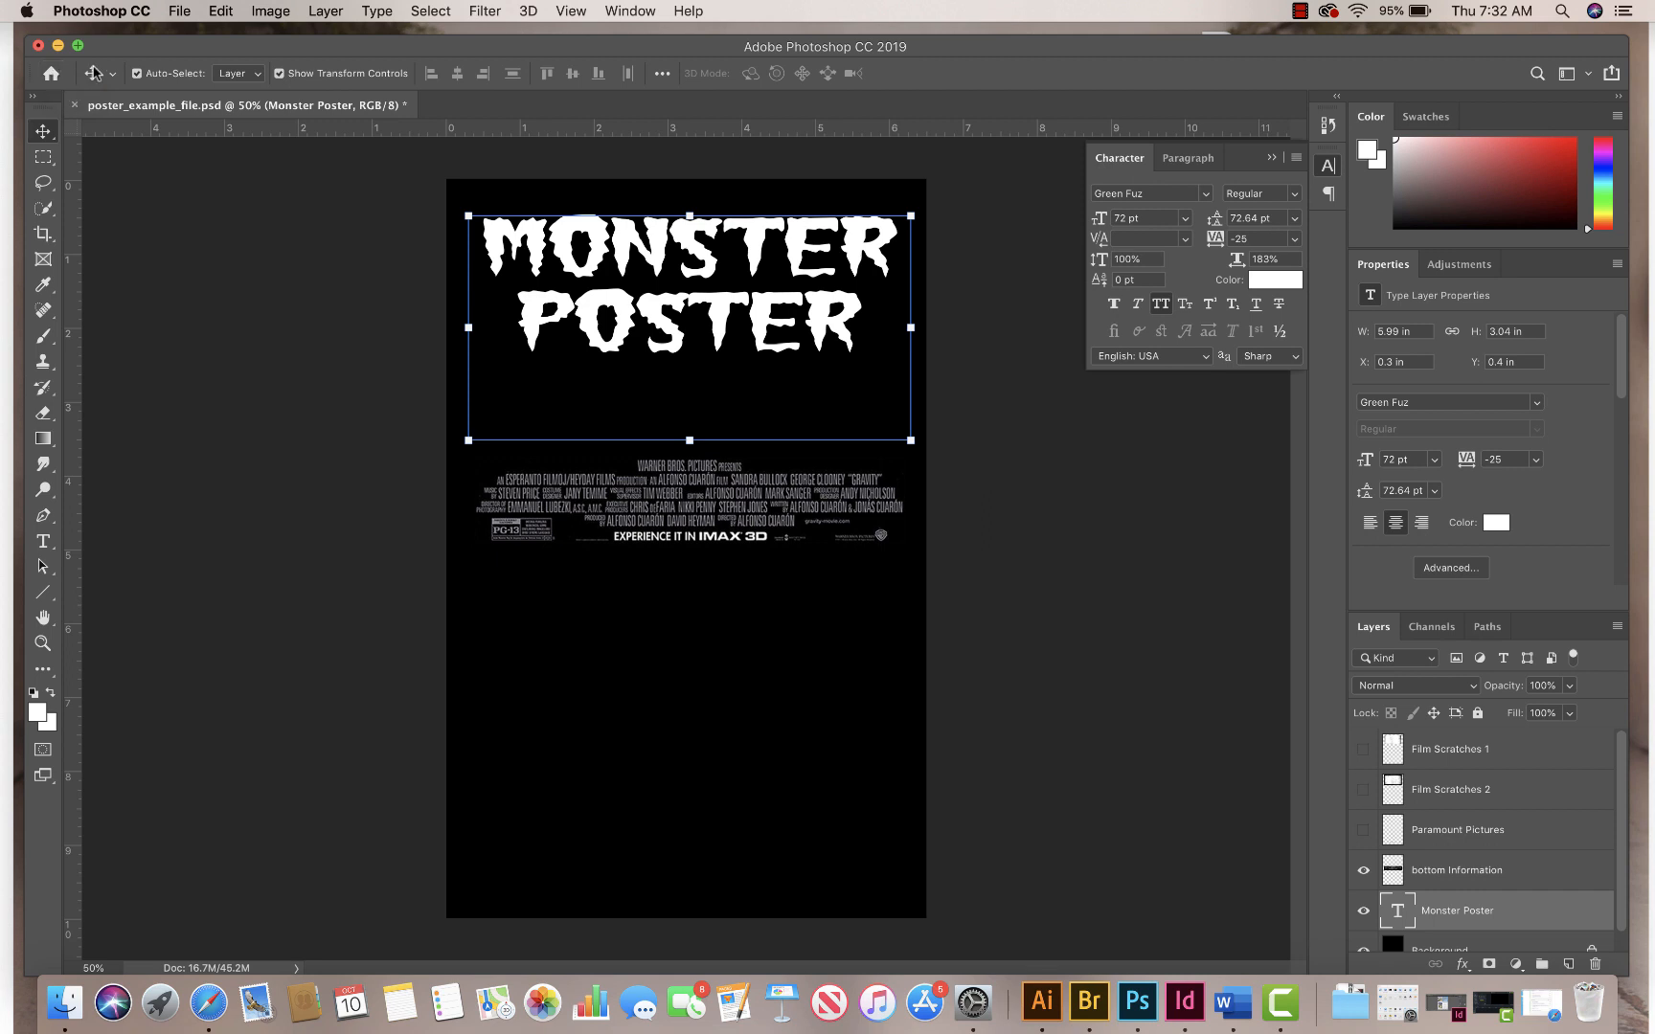
Step: Centre the title layer horizontally on the full canvas and remove the selection
{"action": "key", "text": "super+a"}
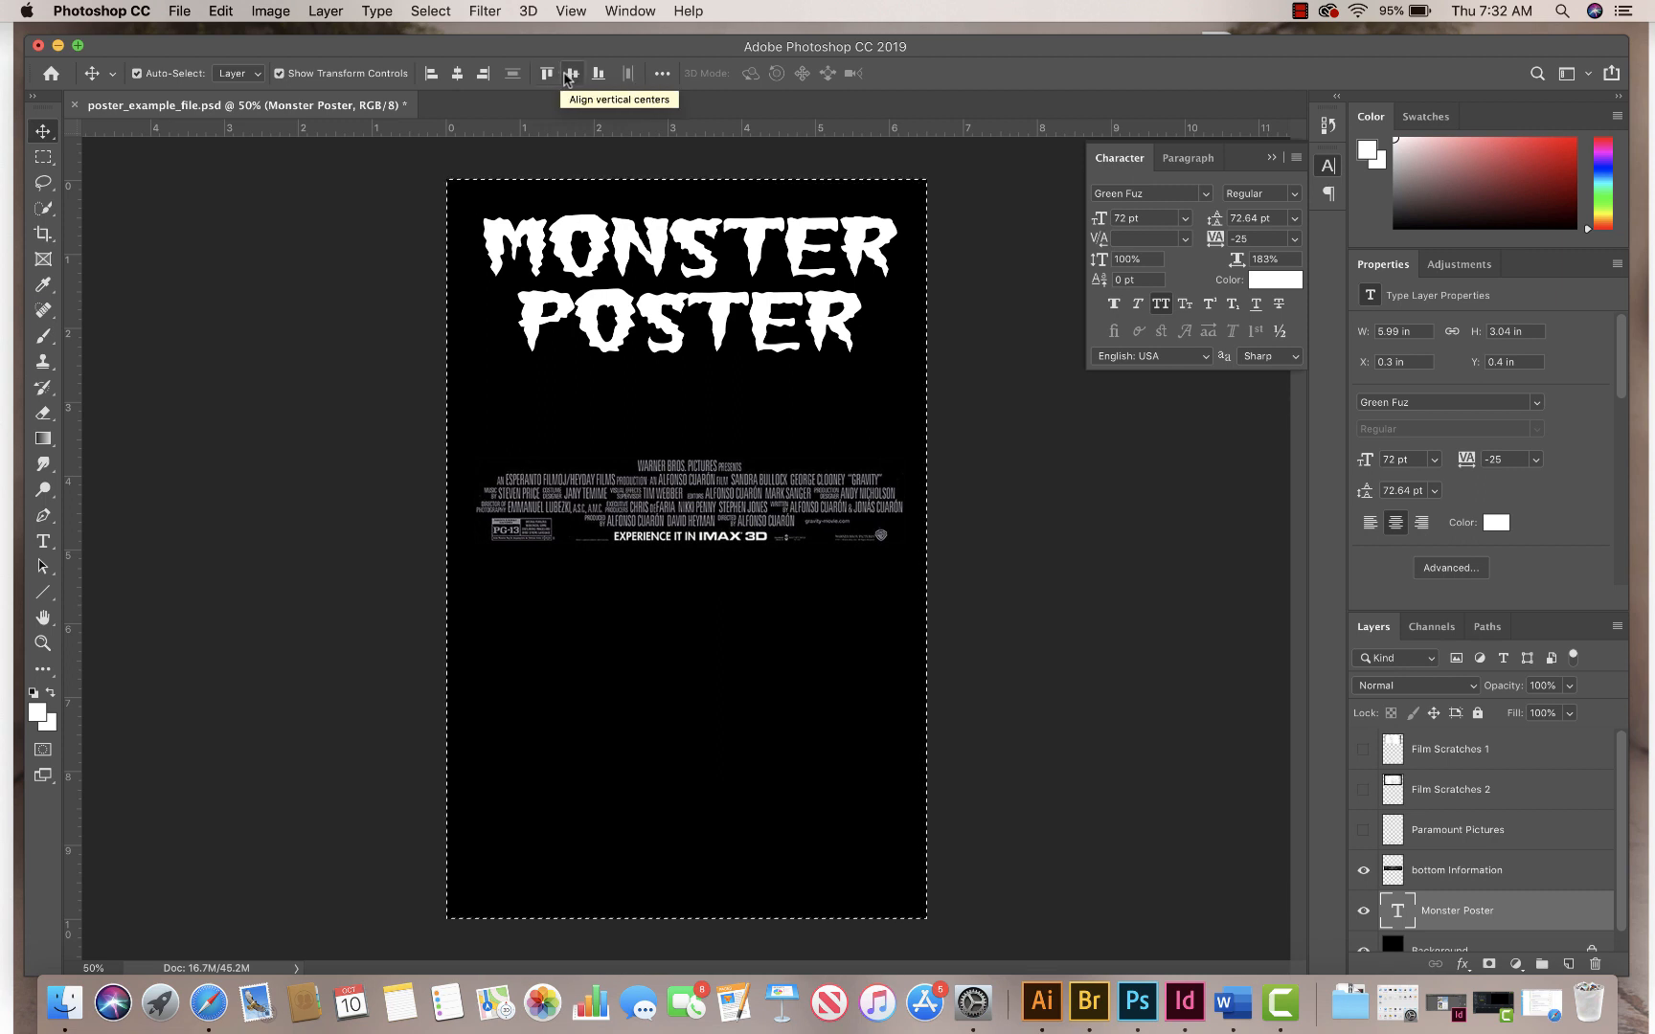
{"action": "left_click", "coordinate": [458, 74]}
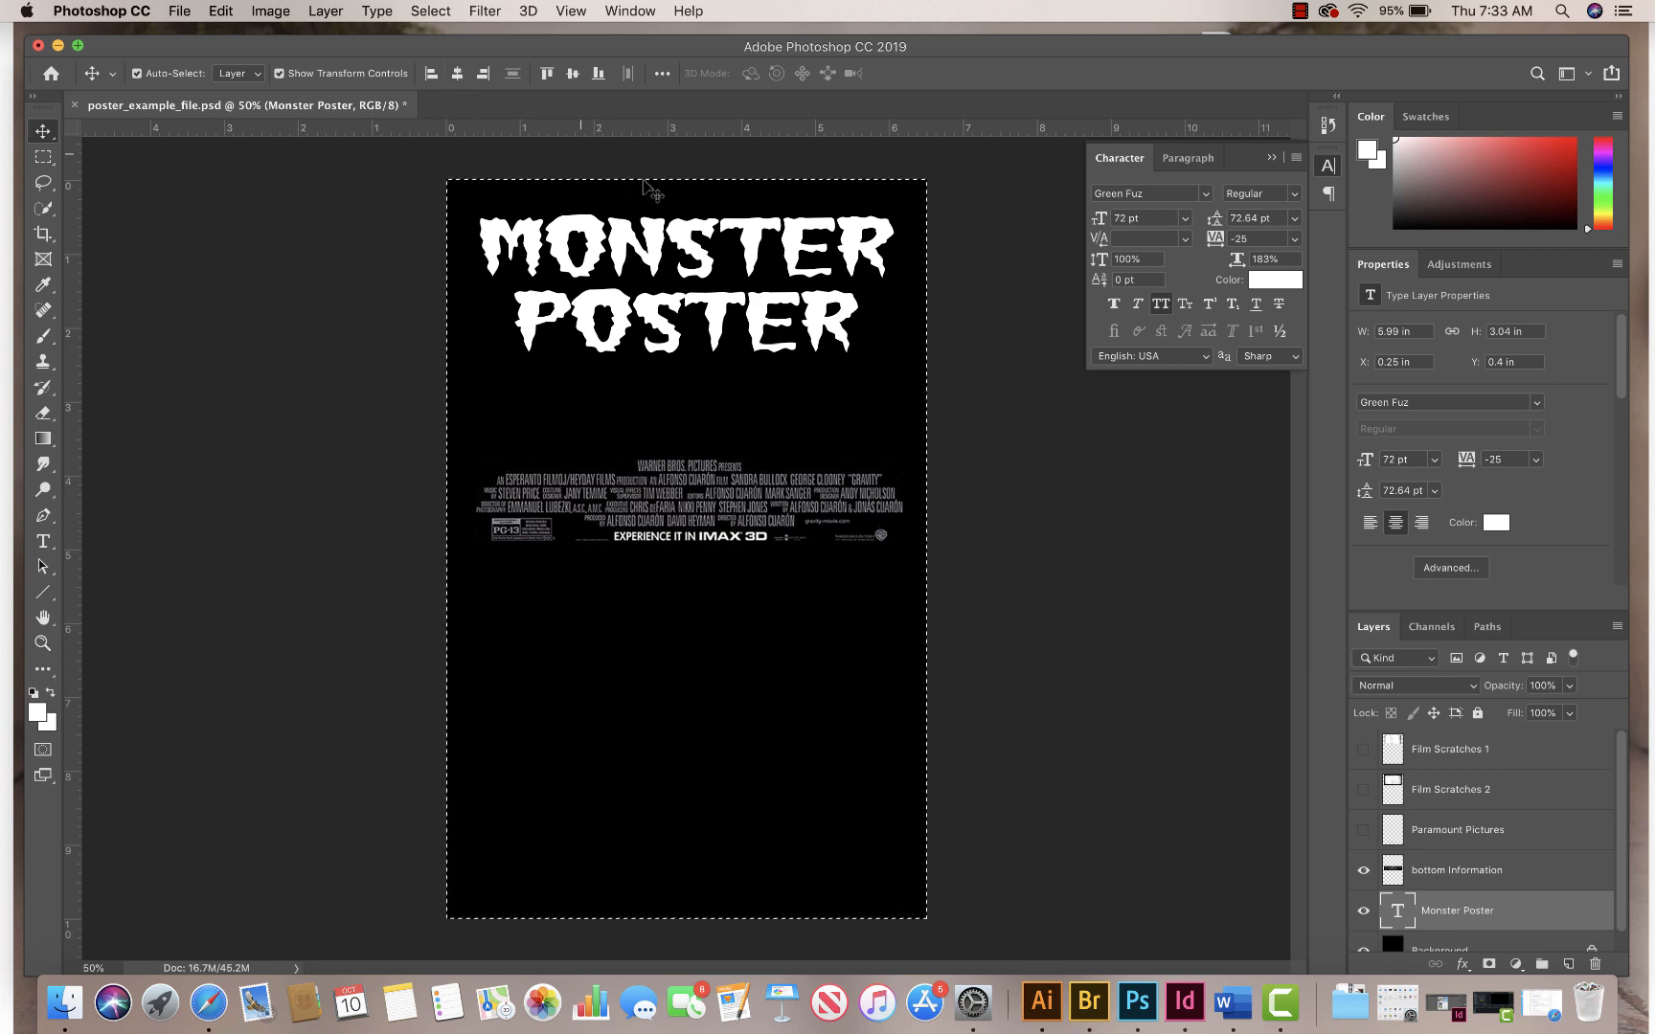
{"action": "left_click", "coordinate": [43, 156]}
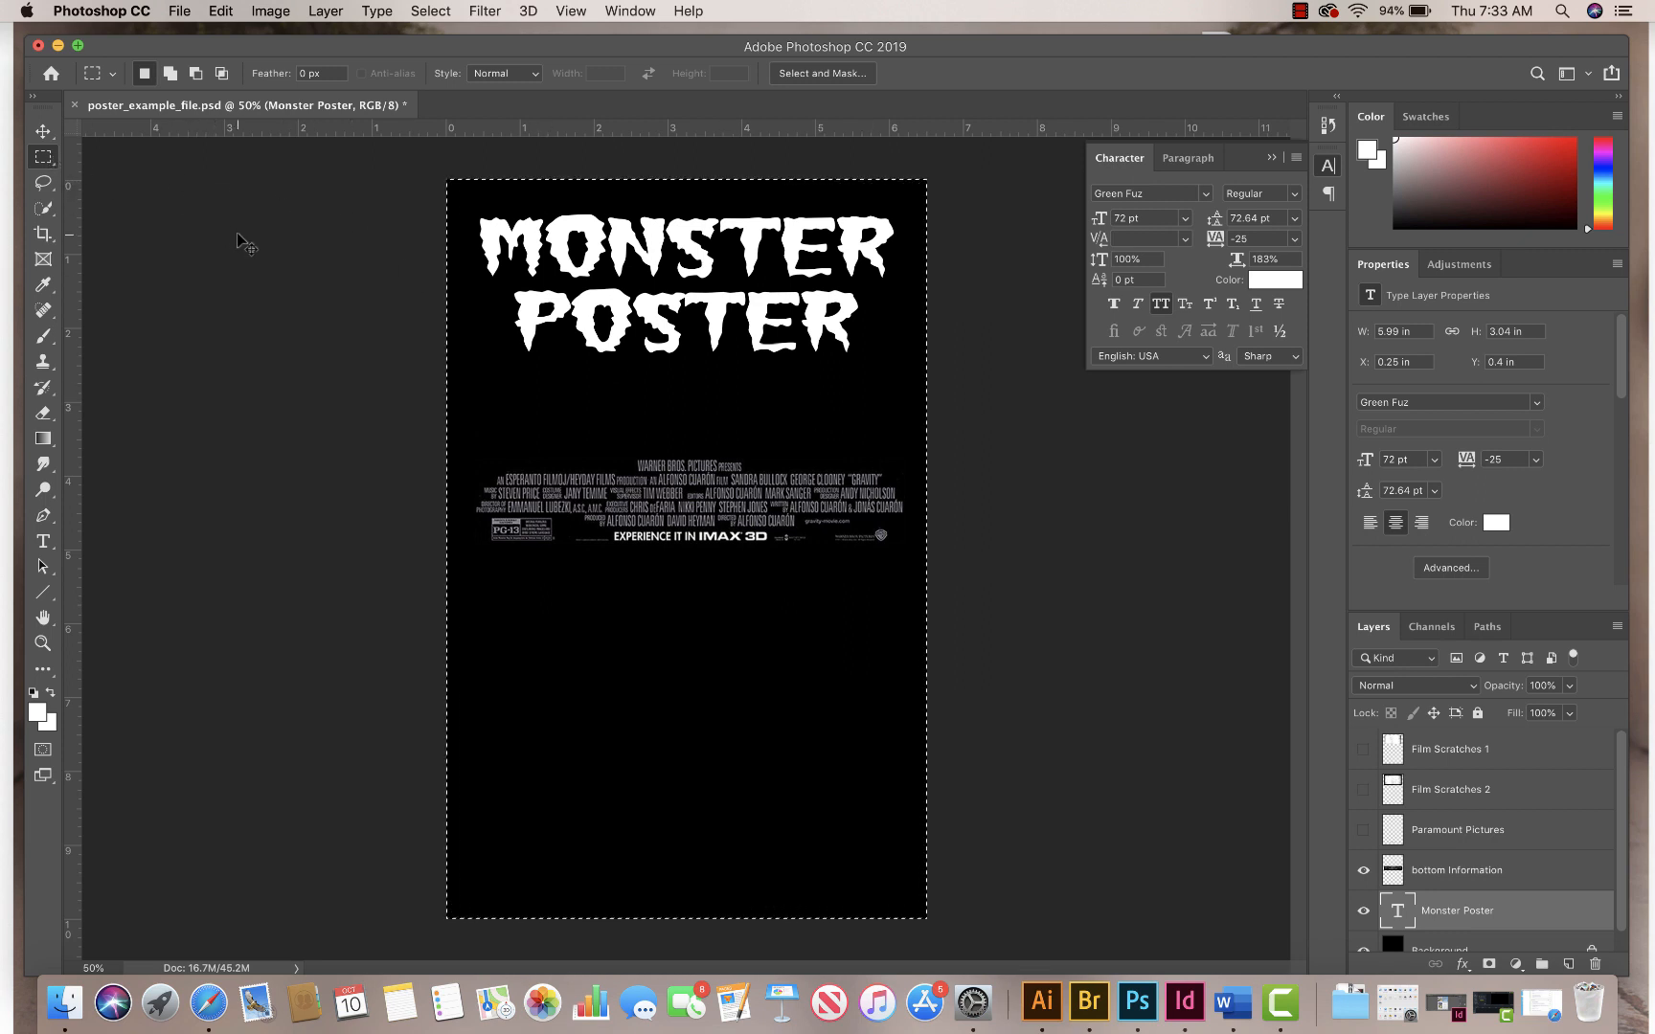
{"action": "key", "text": "super+d"}
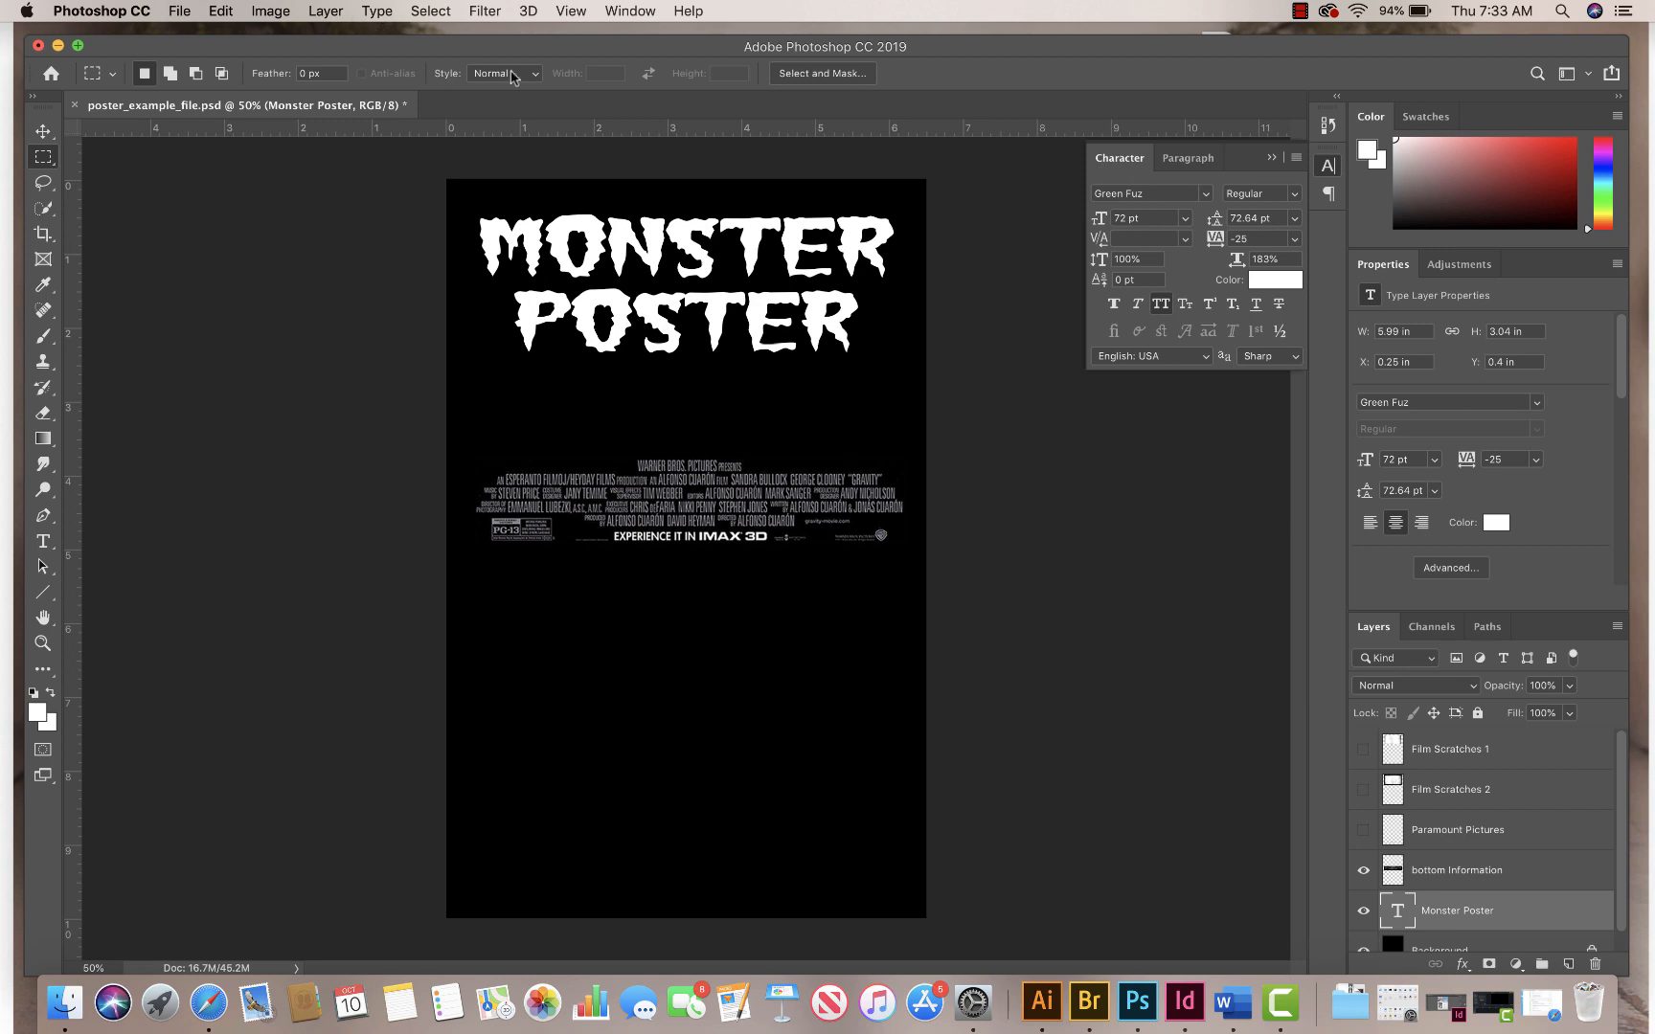
{"action": "left_click", "coordinate": [42, 133]}
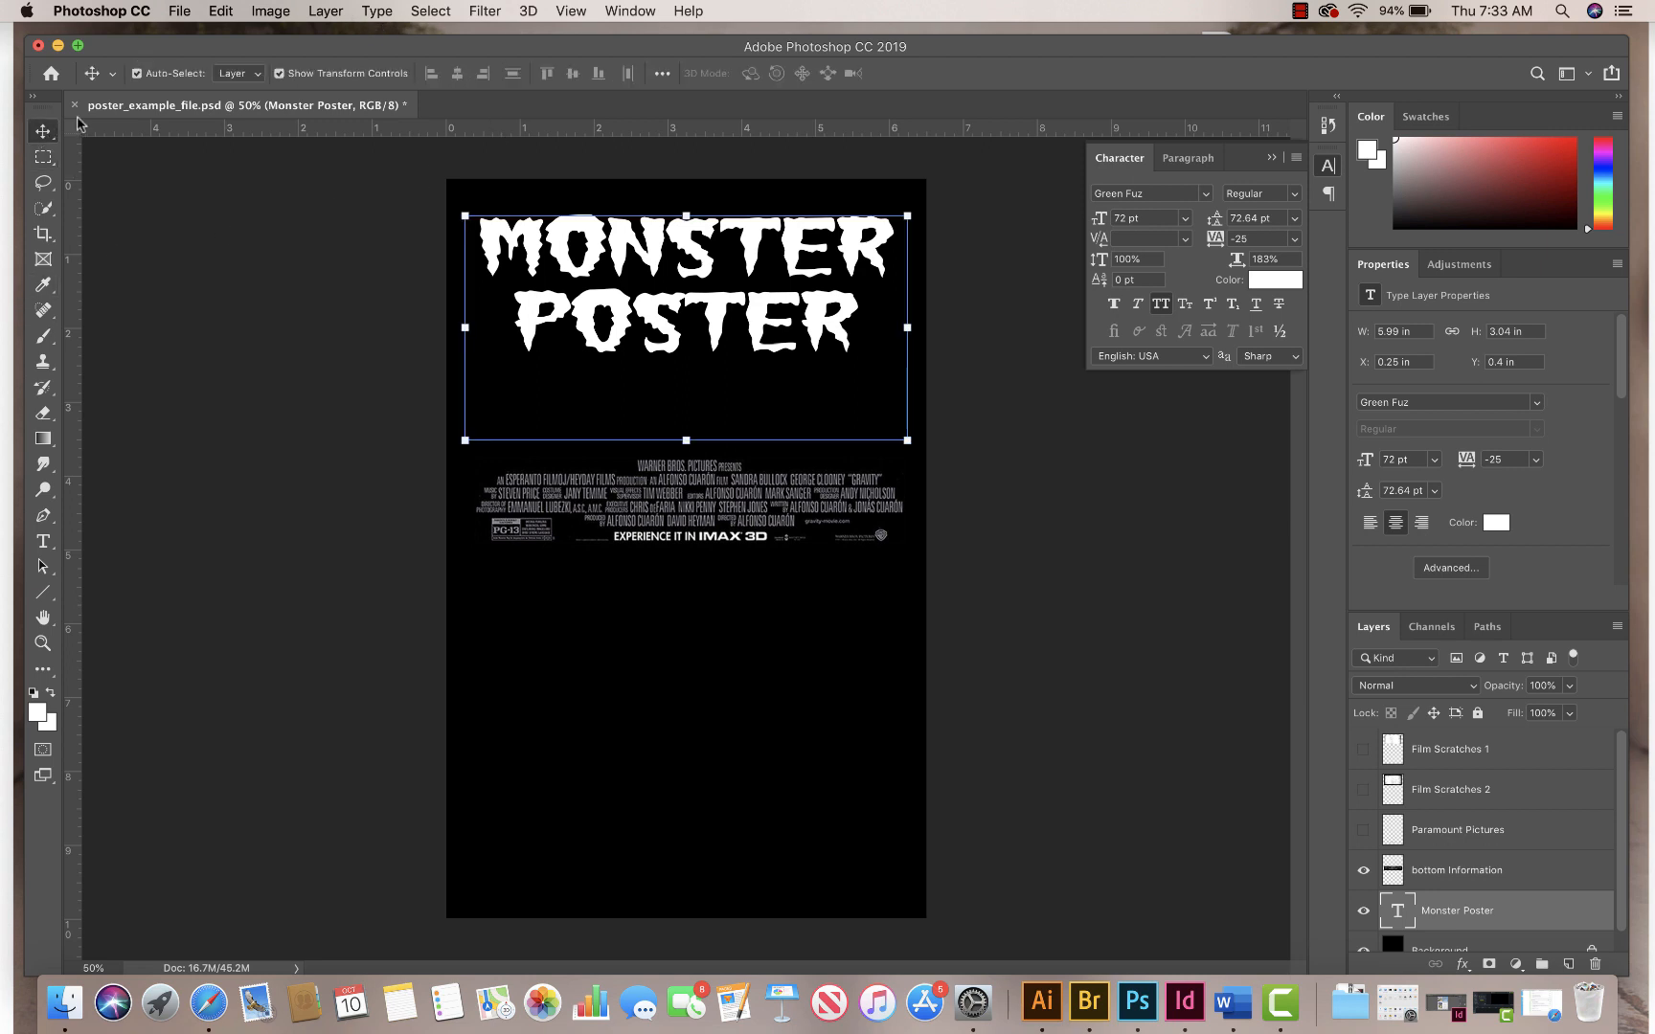
Step: Warp the MONSTER POSTER title with the horizontal Rise style and a bend of 10%
{"action": "left_click", "coordinate": [431, 12]}
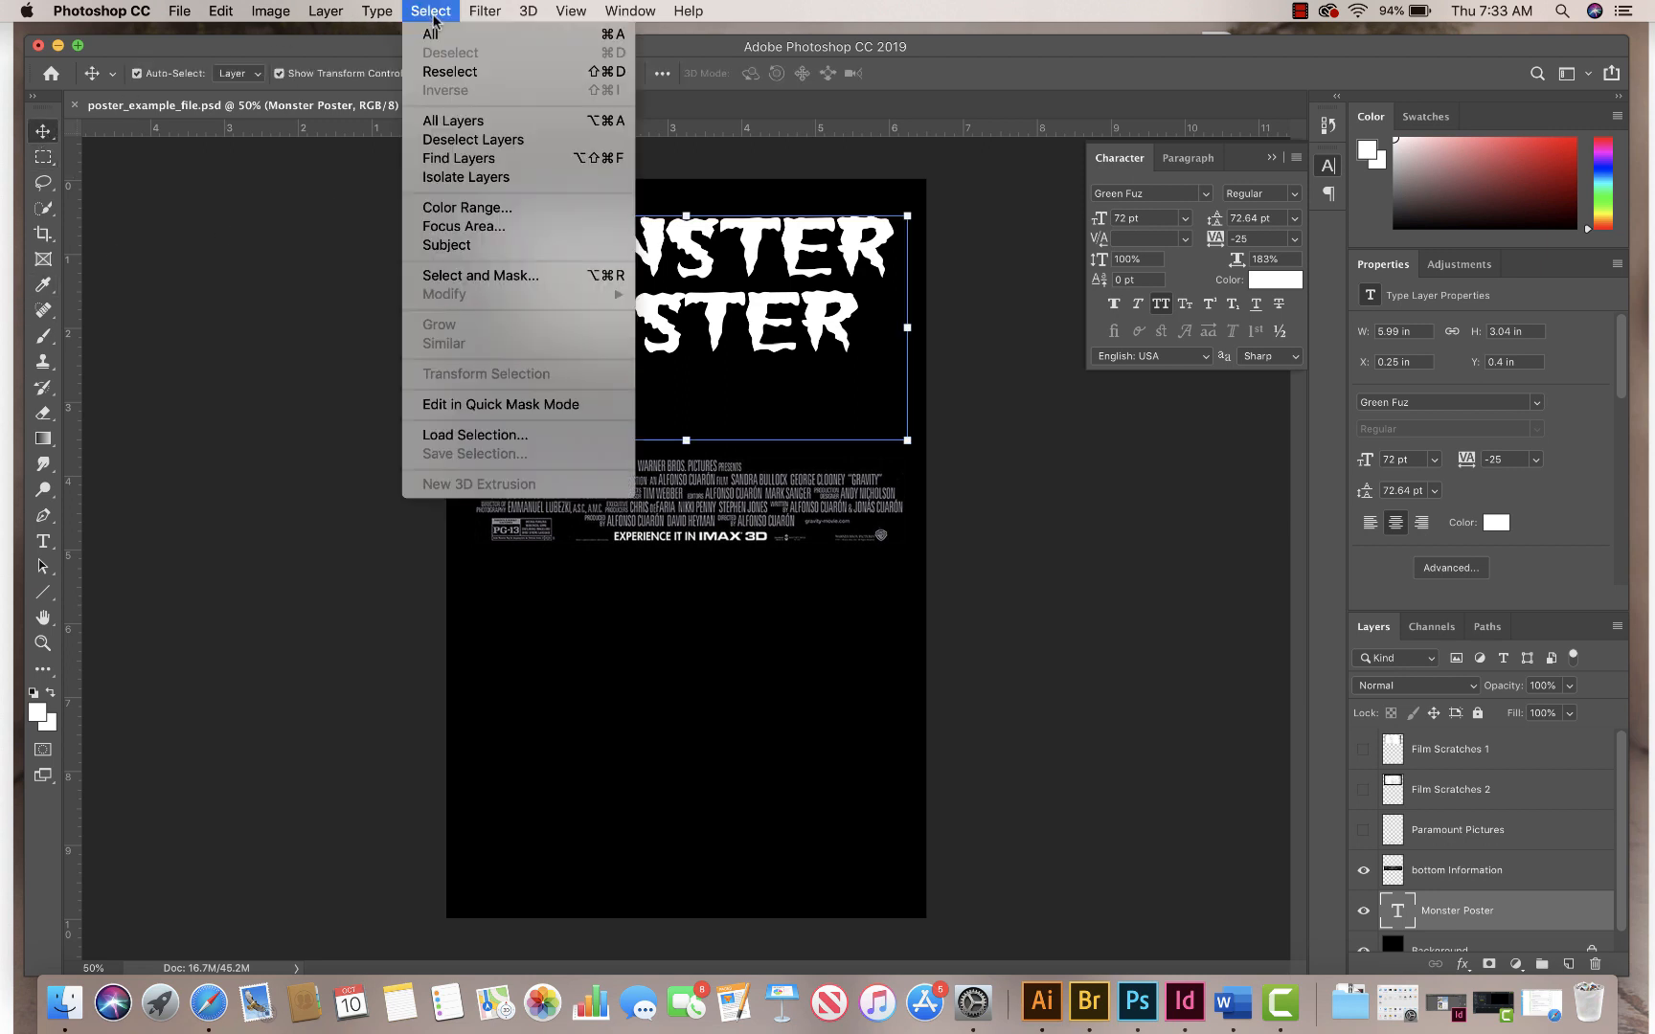
{"action": "mouse_move", "coordinate": [376, 11]}
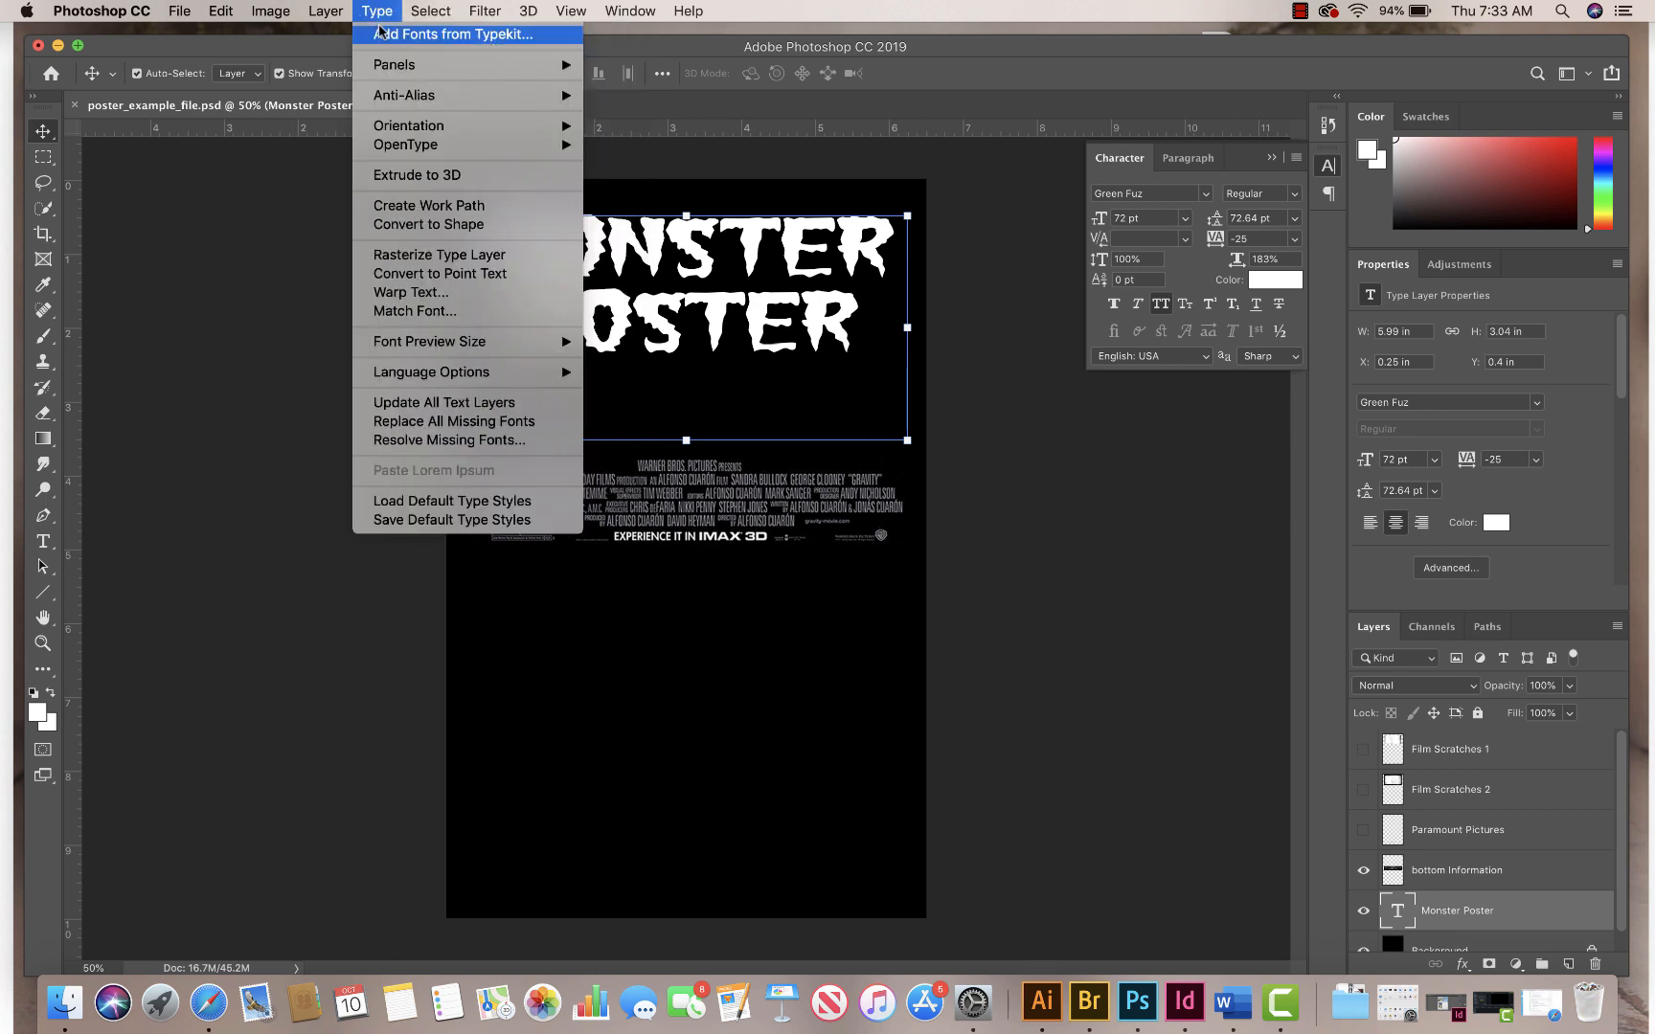
{"action": "left_click", "coordinate": [427, 301]}
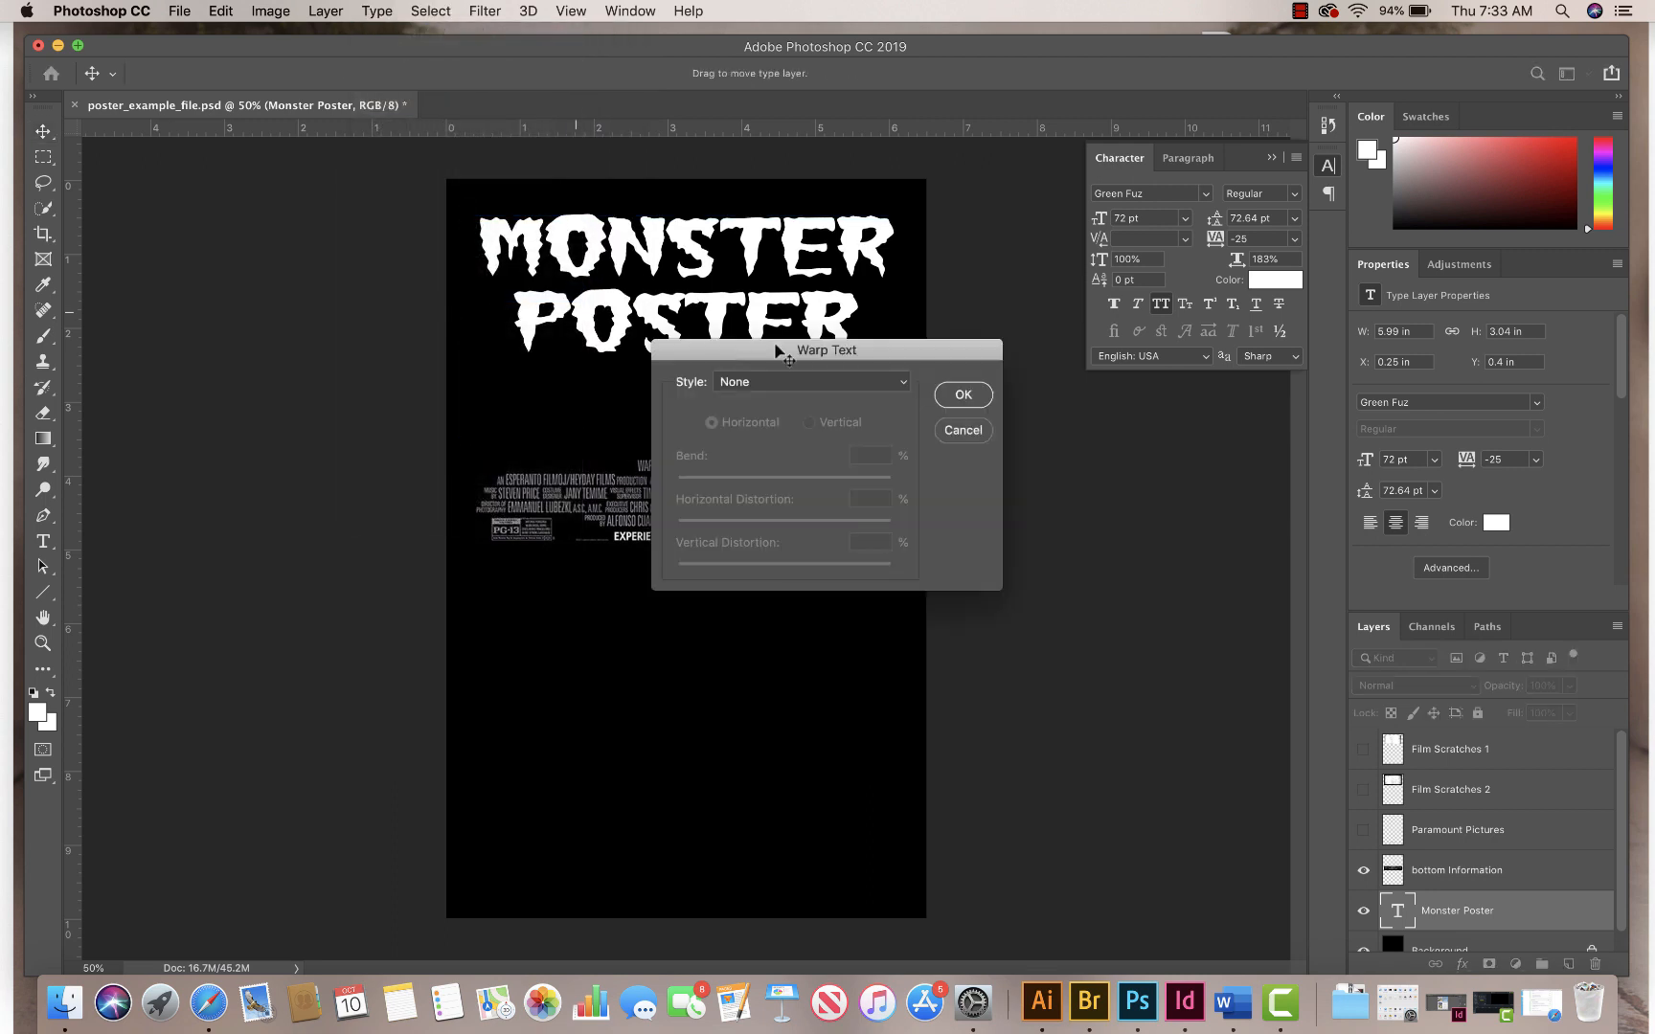
{"action": "left_click_drag", "start_coordinate": [821, 344], "coordinate": [983, 388]}
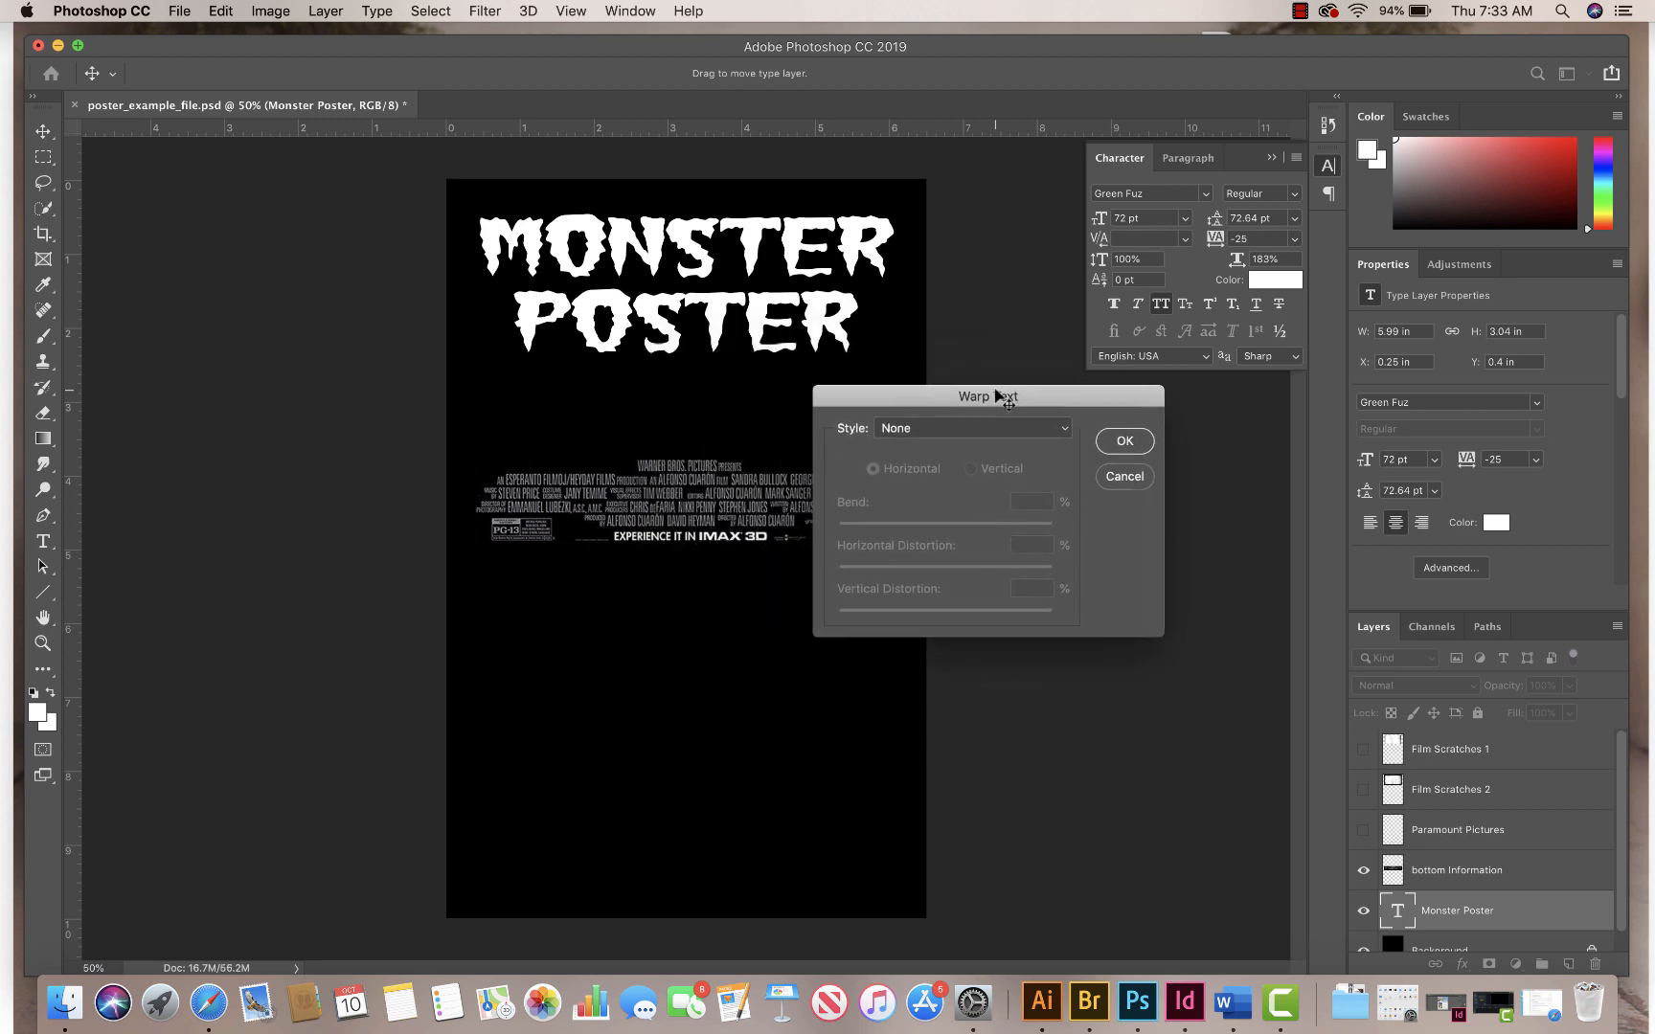
{"action": "left_click", "coordinate": [923, 432]}
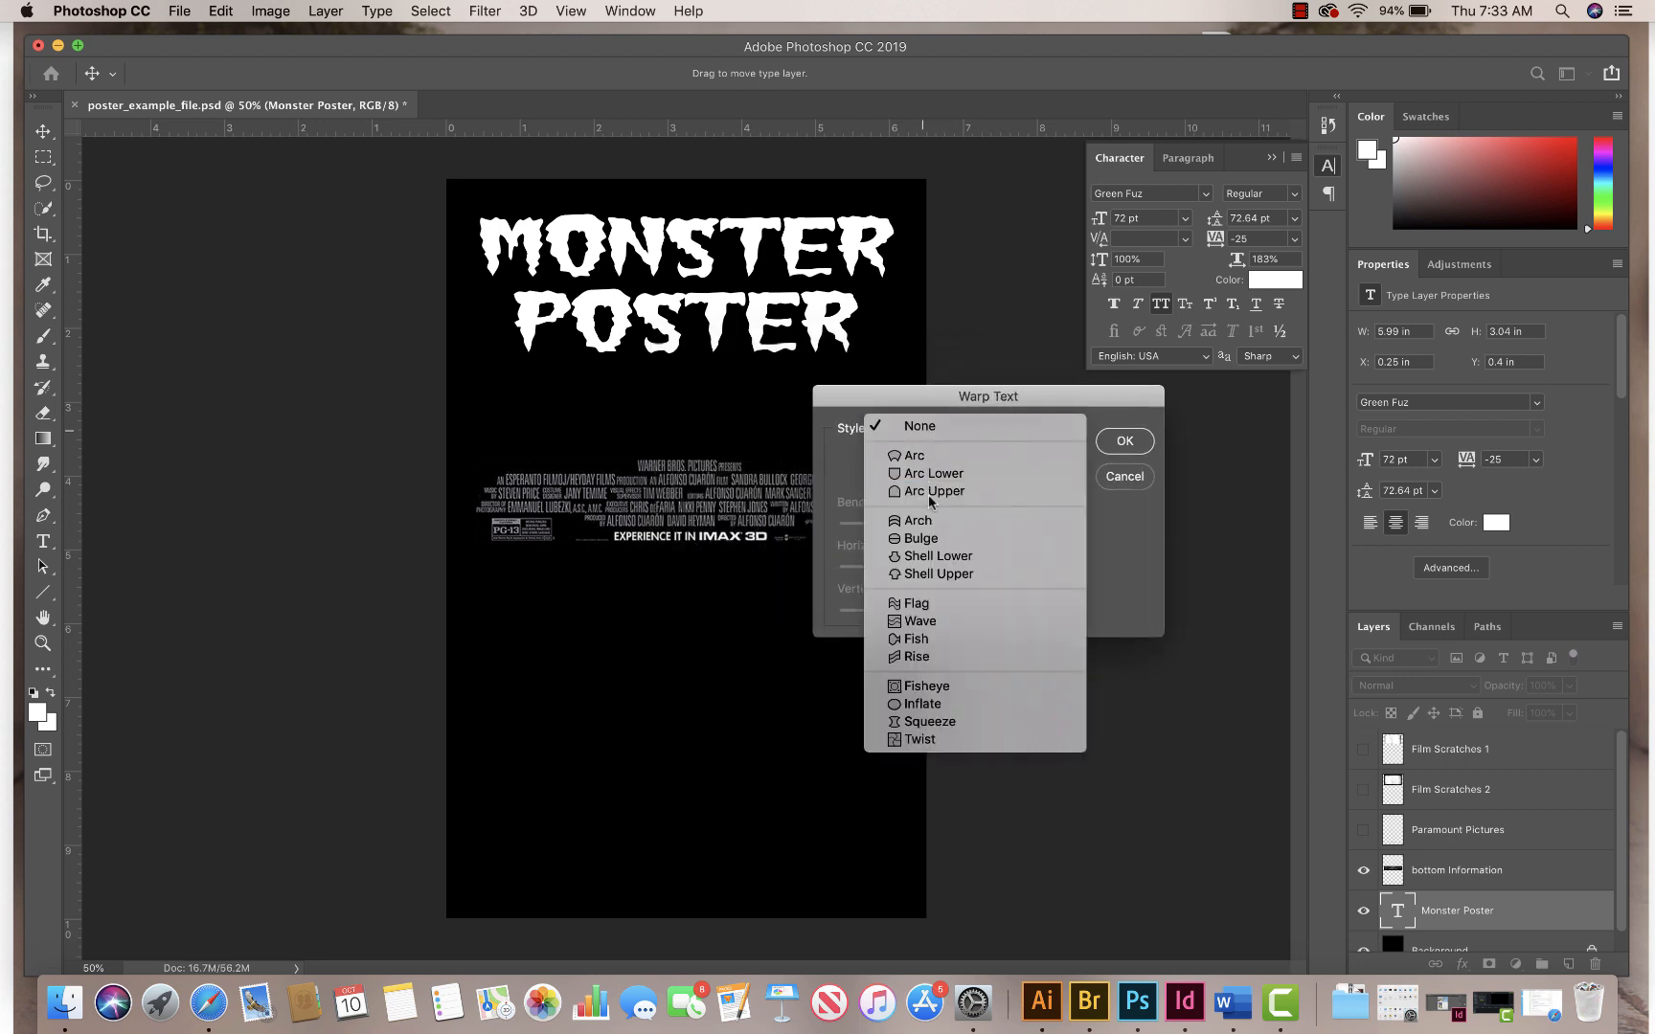
{"action": "left_click", "coordinate": [925, 657]}
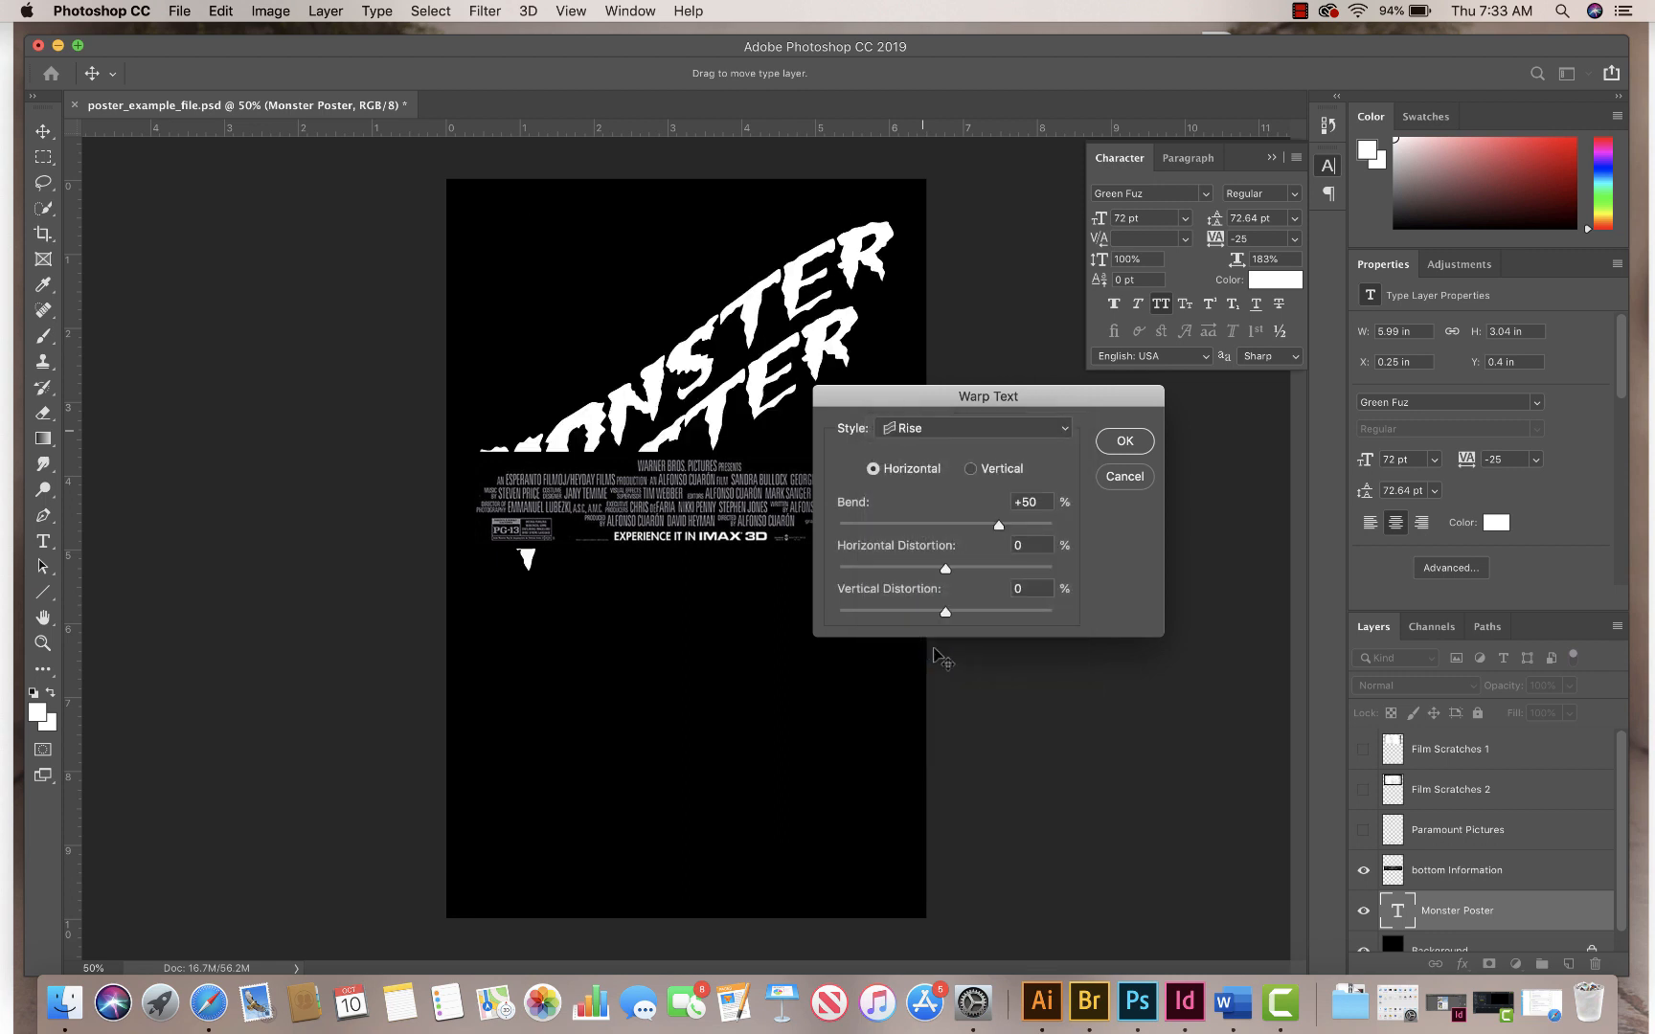
{"action": "double_click", "coordinate": [1034, 502]}
{"action": "type", "text": "10"}
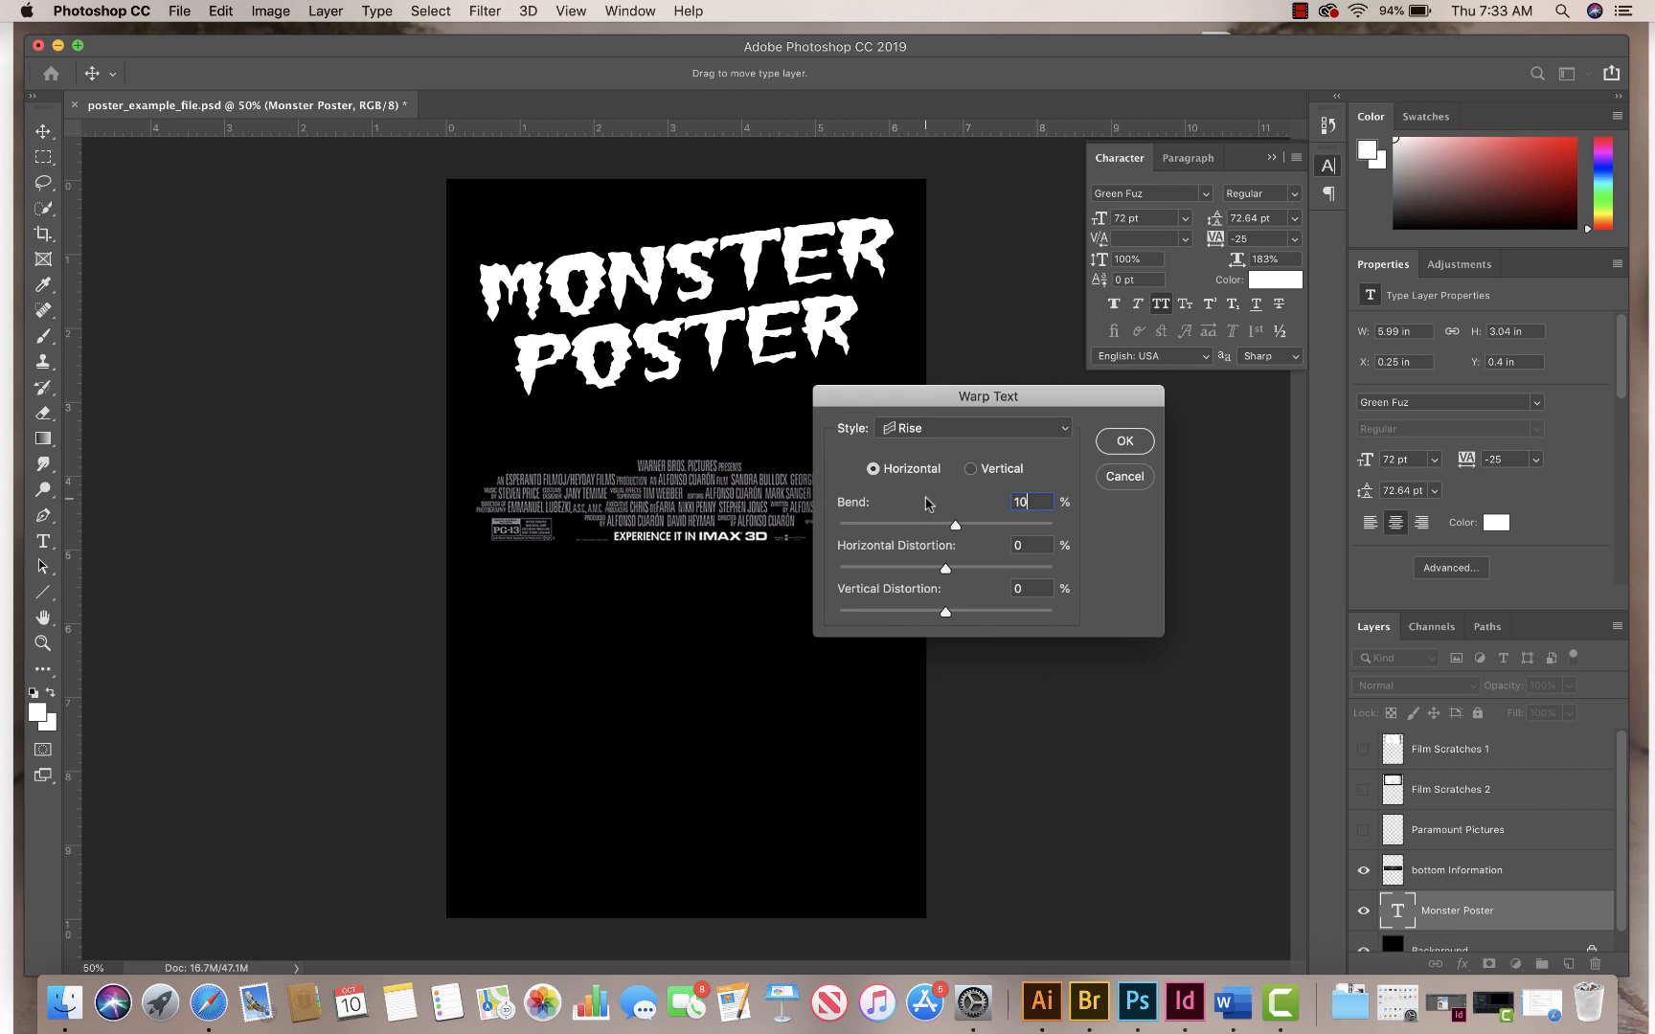
{"action": "left_click", "coordinate": [1123, 441]}
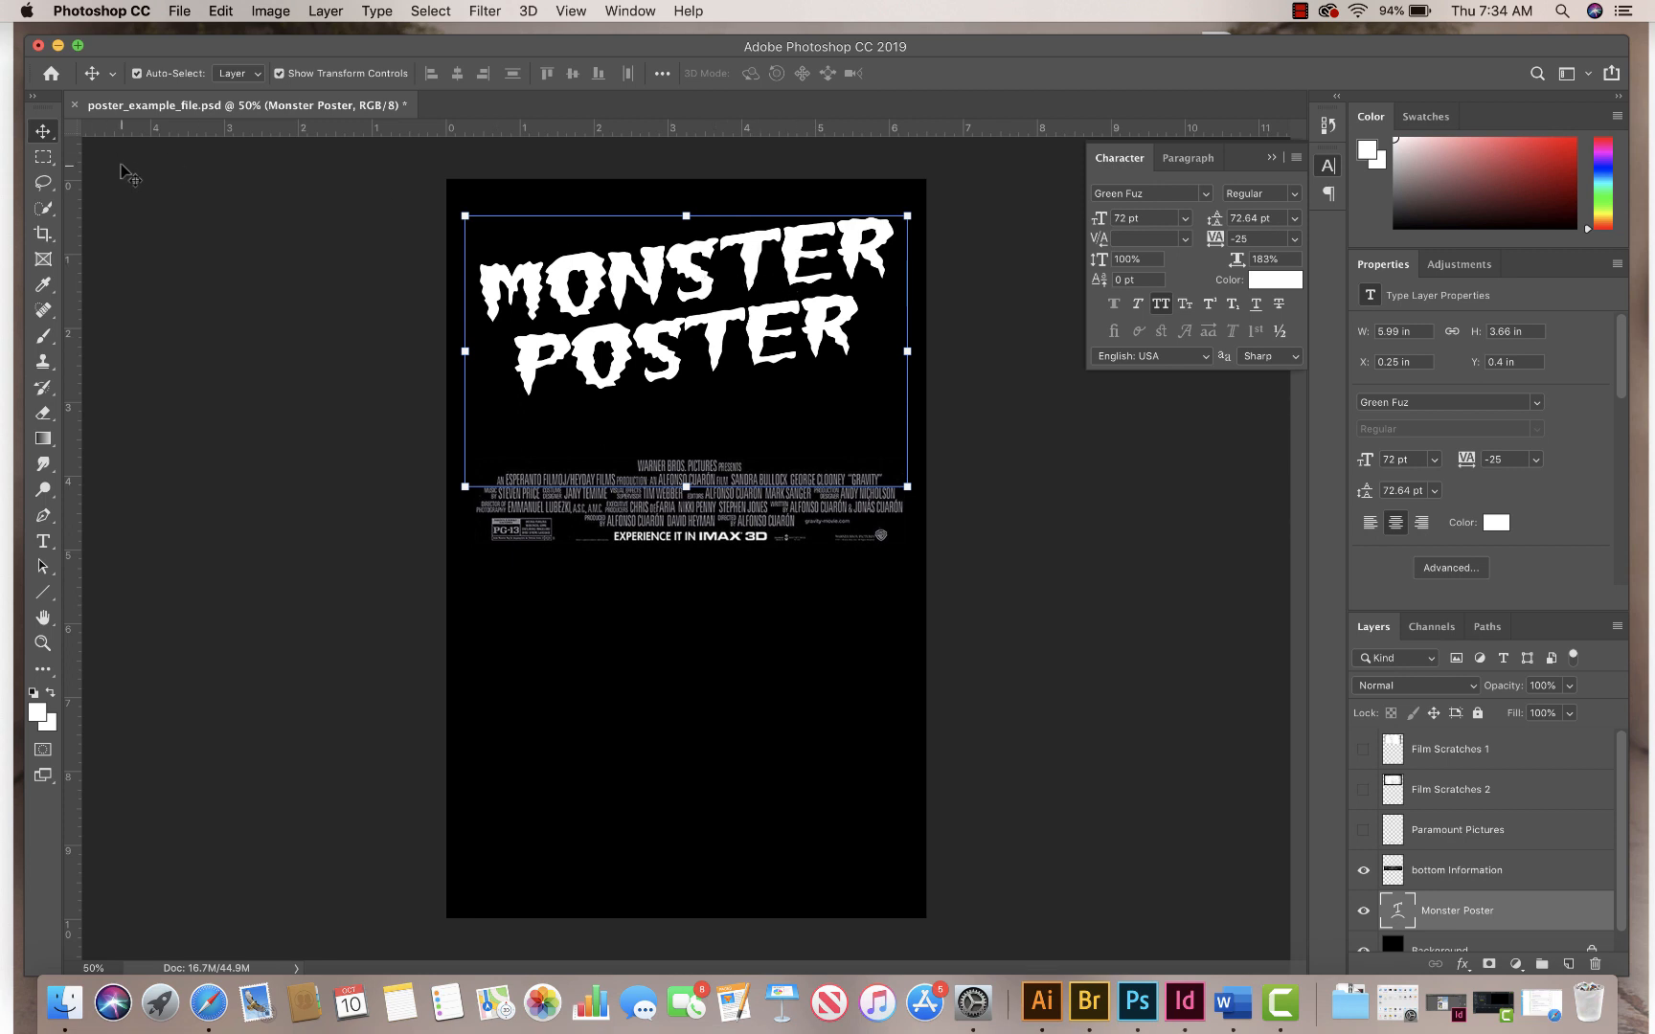
{"action": "key", "text": "super+a"}
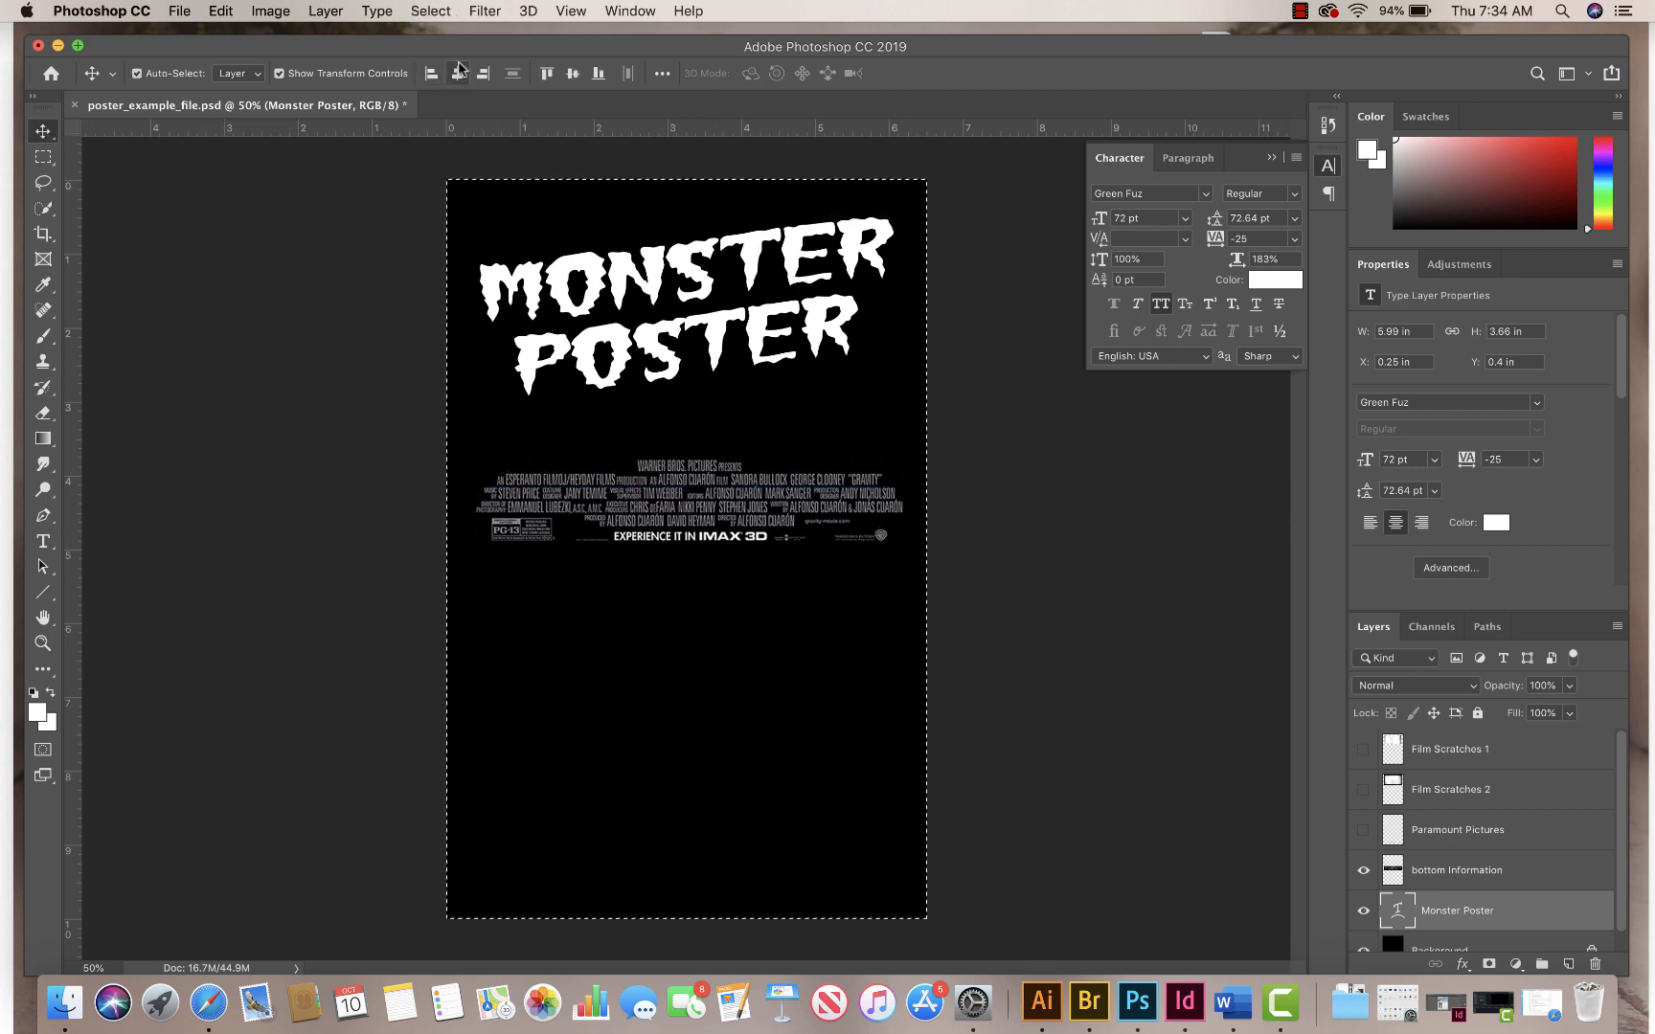
{"action": "left_click", "coordinate": [48, 164]}
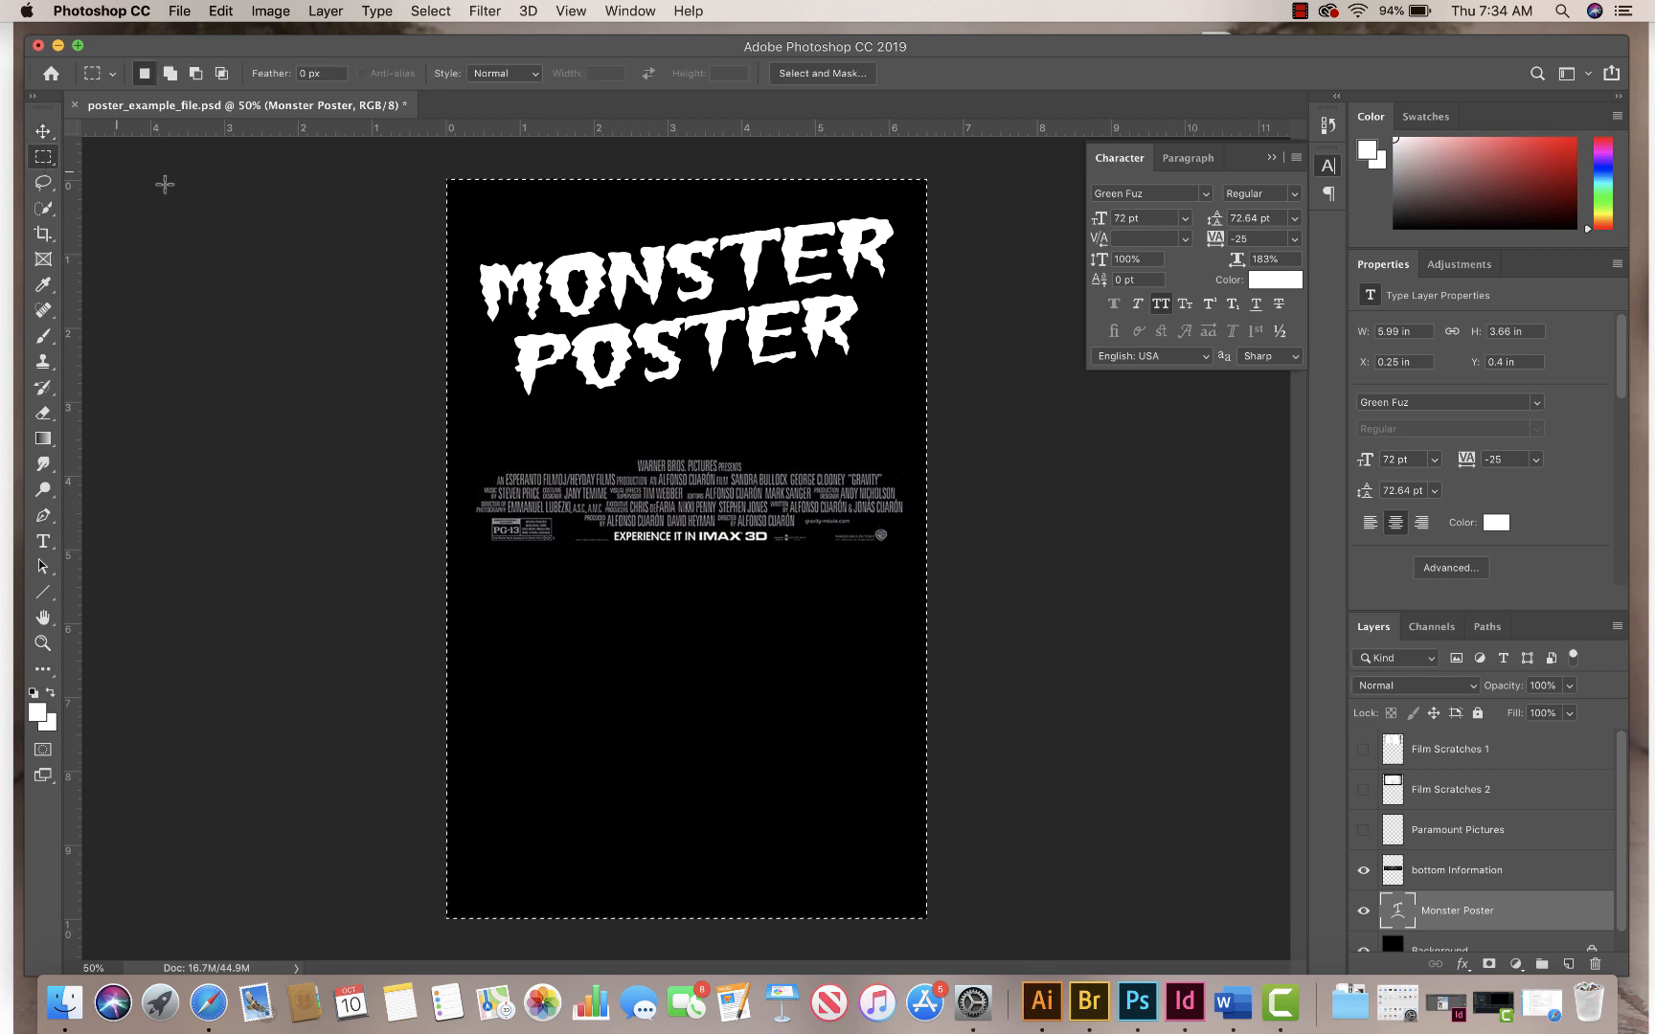
{"action": "left_click", "coordinate": [215, 215]}
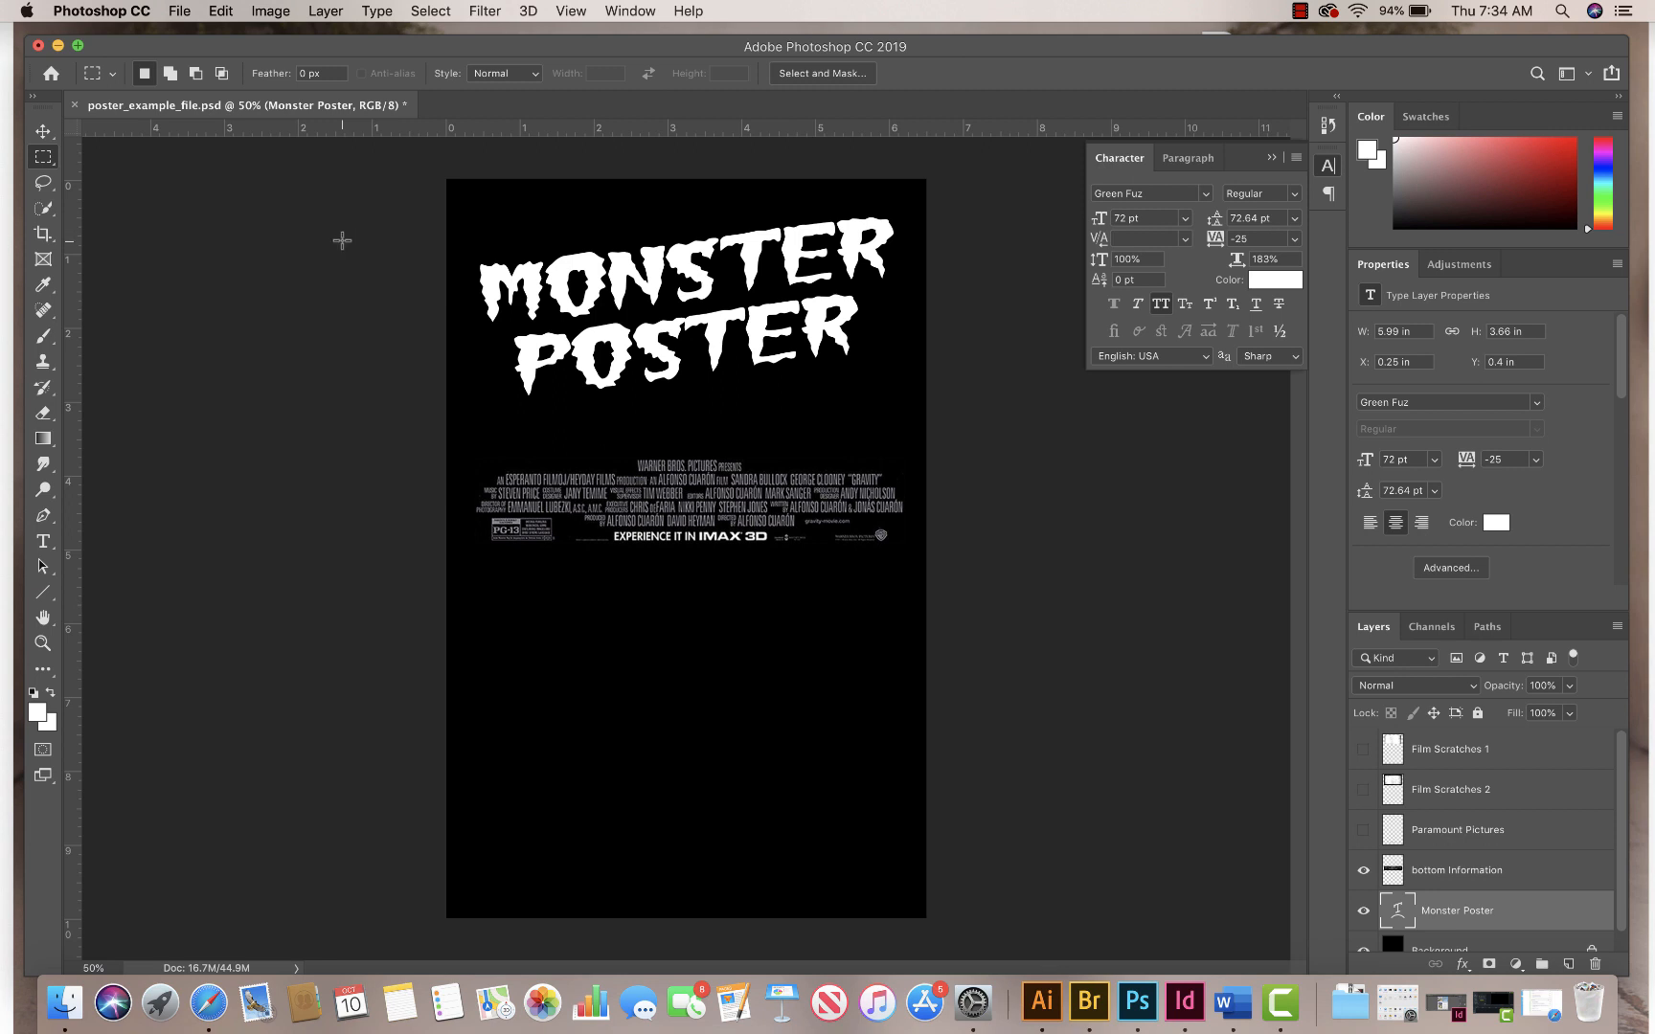
Step: Reset the working colours to black and white and add a Normal Gradient Overlay at 100% opacity and 90° to the Monster Poster layer
{"action": "key", "text": "d"}
{"action": "left_click_drag", "start_coordinate": [1495, 609], "coordinate": [1479, 502]}
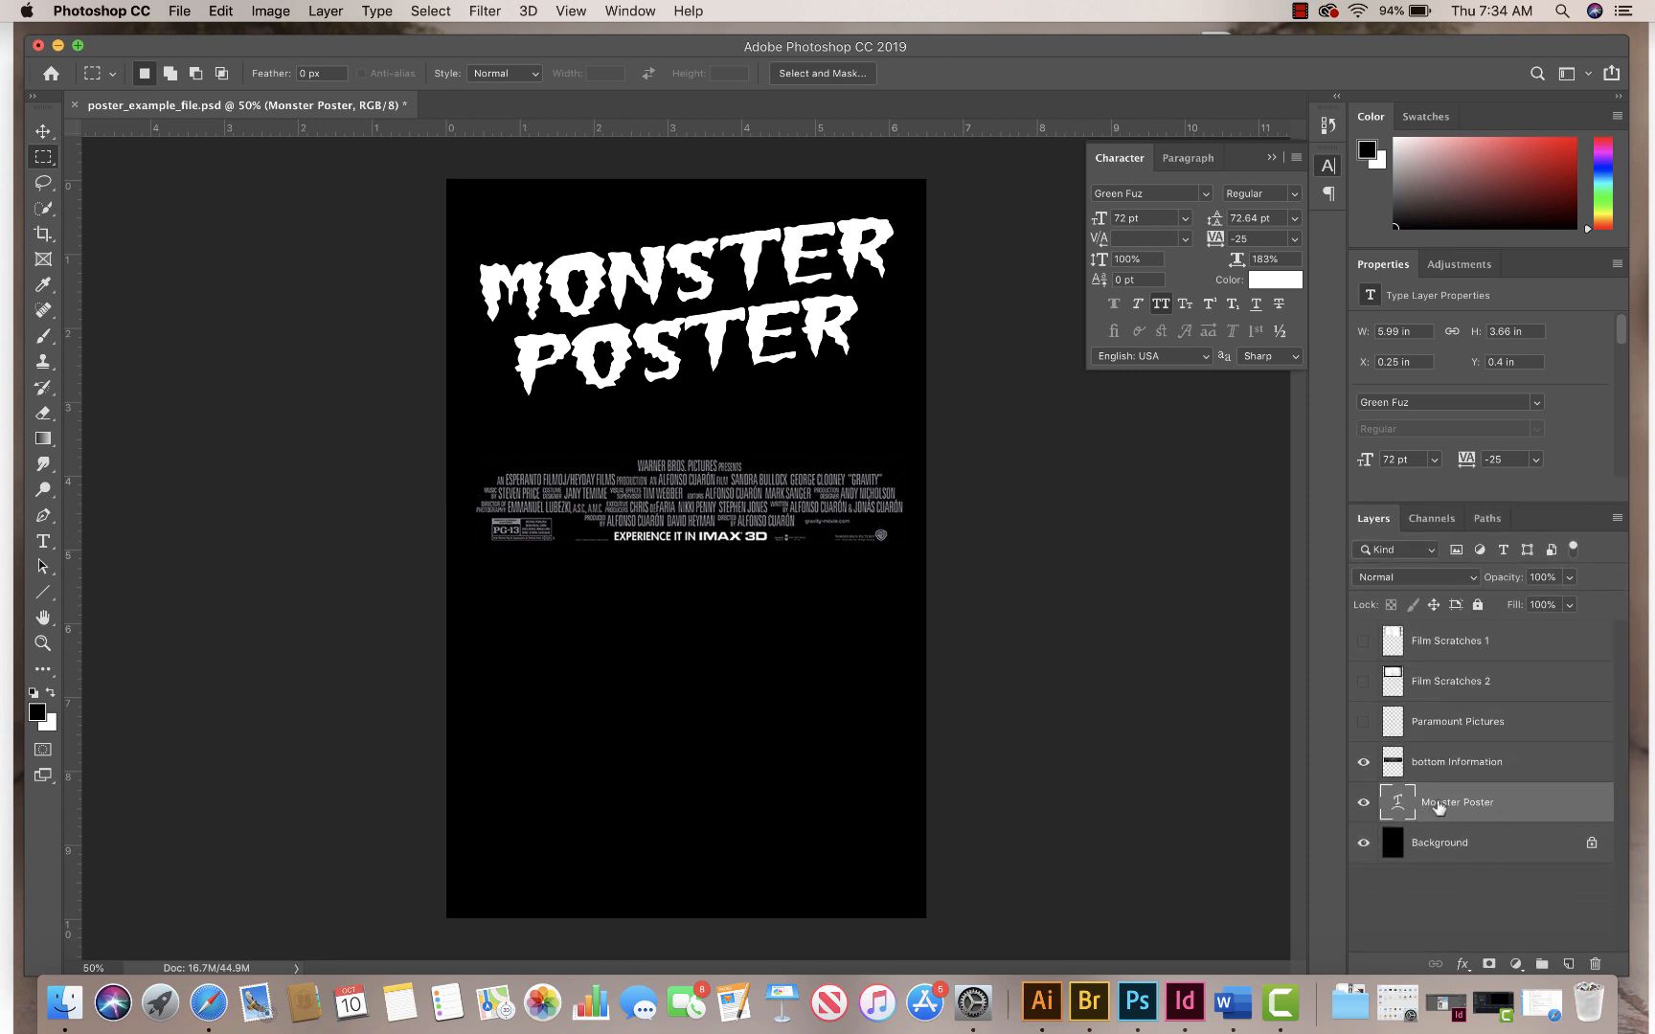
{"action": "left_click", "coordinate": [1463, 964]}
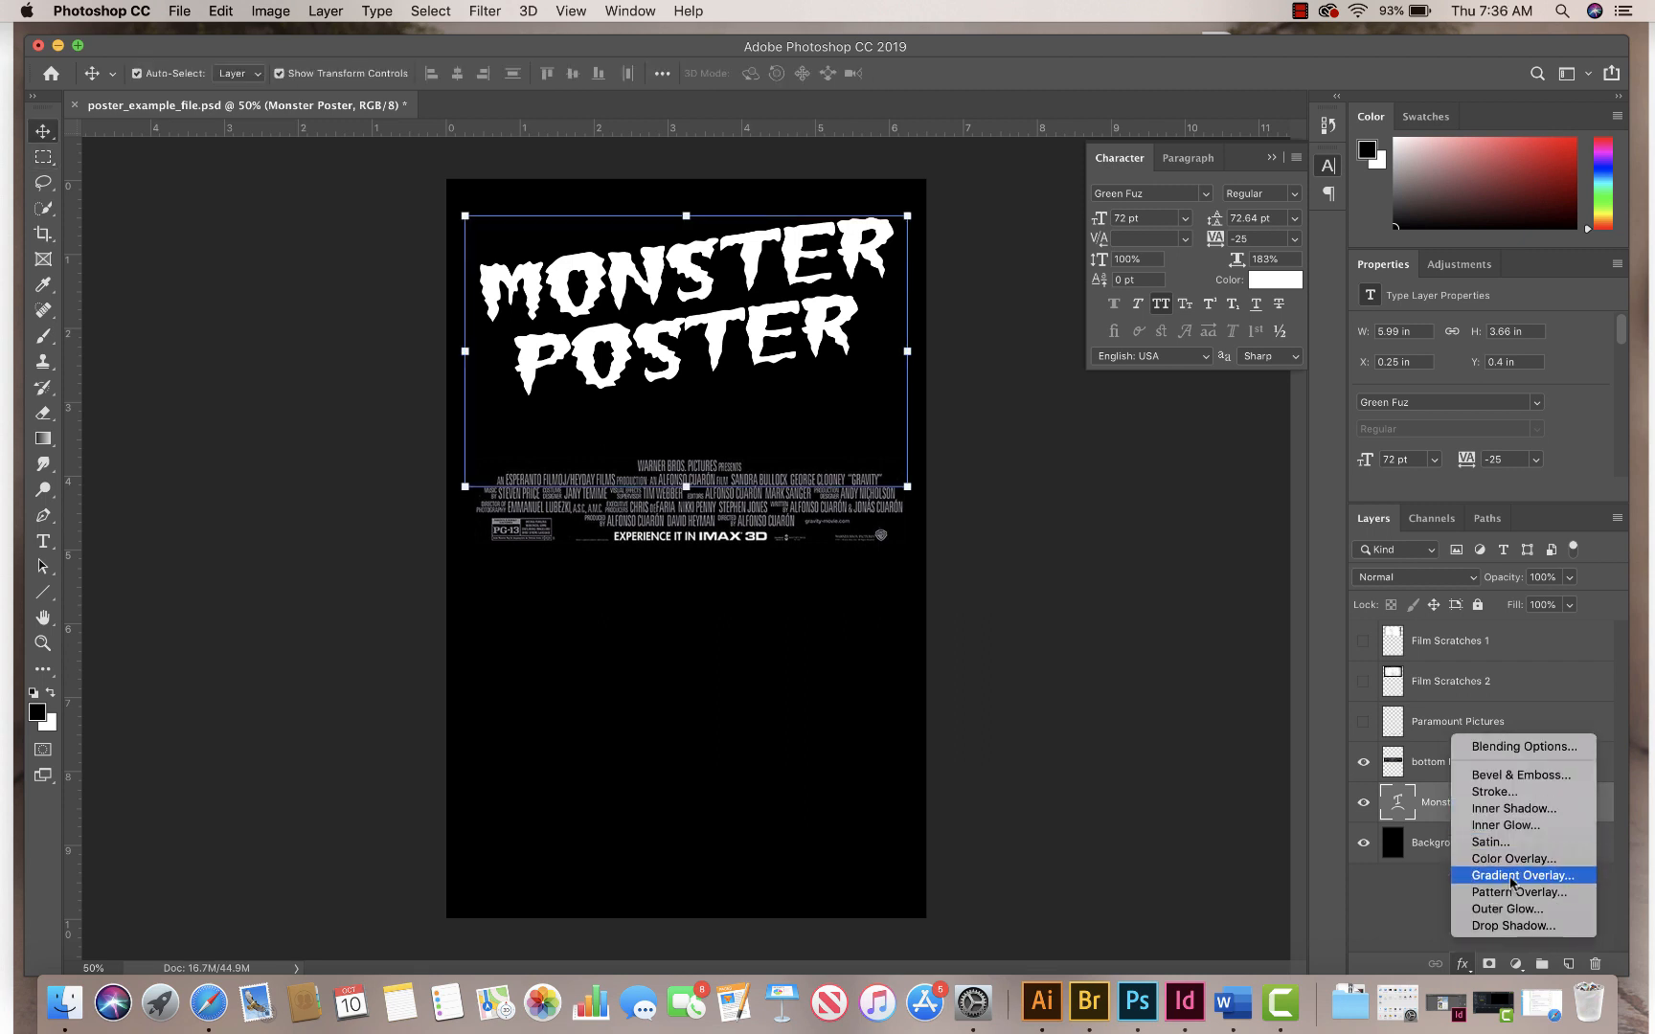
{"action": "left_click", "coordinate": [1511, 876]}
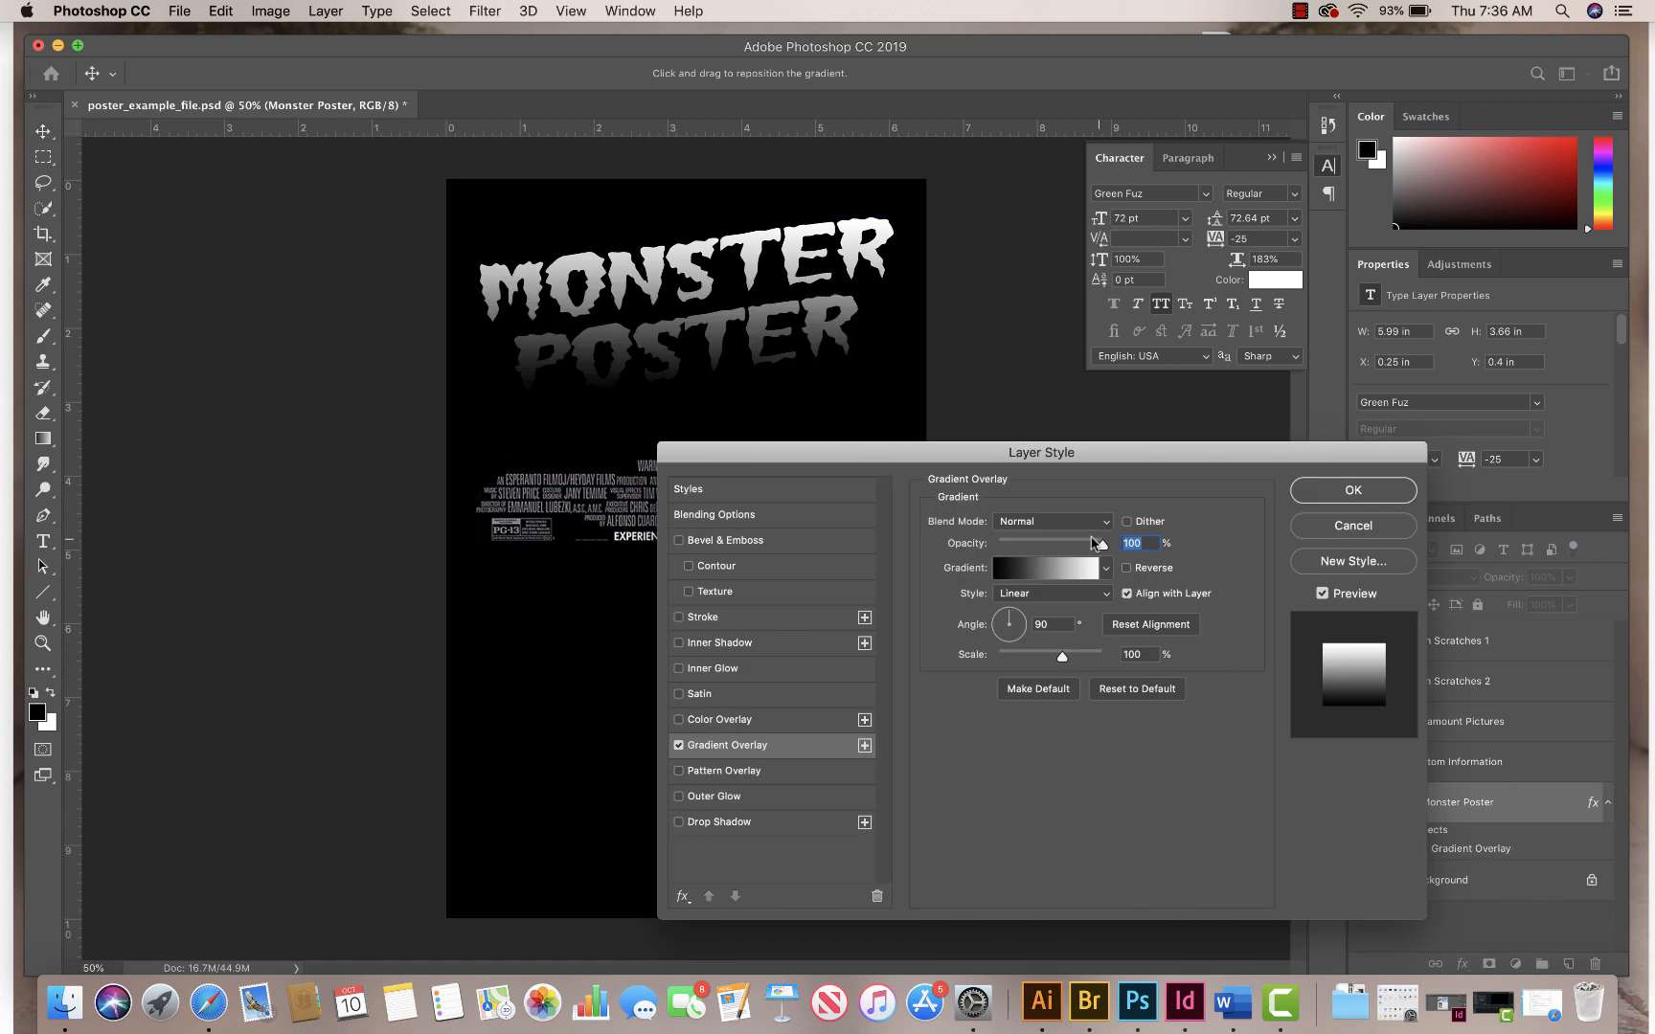
{"action": "left_click", "coordinate": [1049, 522]}
{"action": "left_click", "coordinate": [1042, 524]}
{"action": "double_click", "coordinate": [1043, 623]}
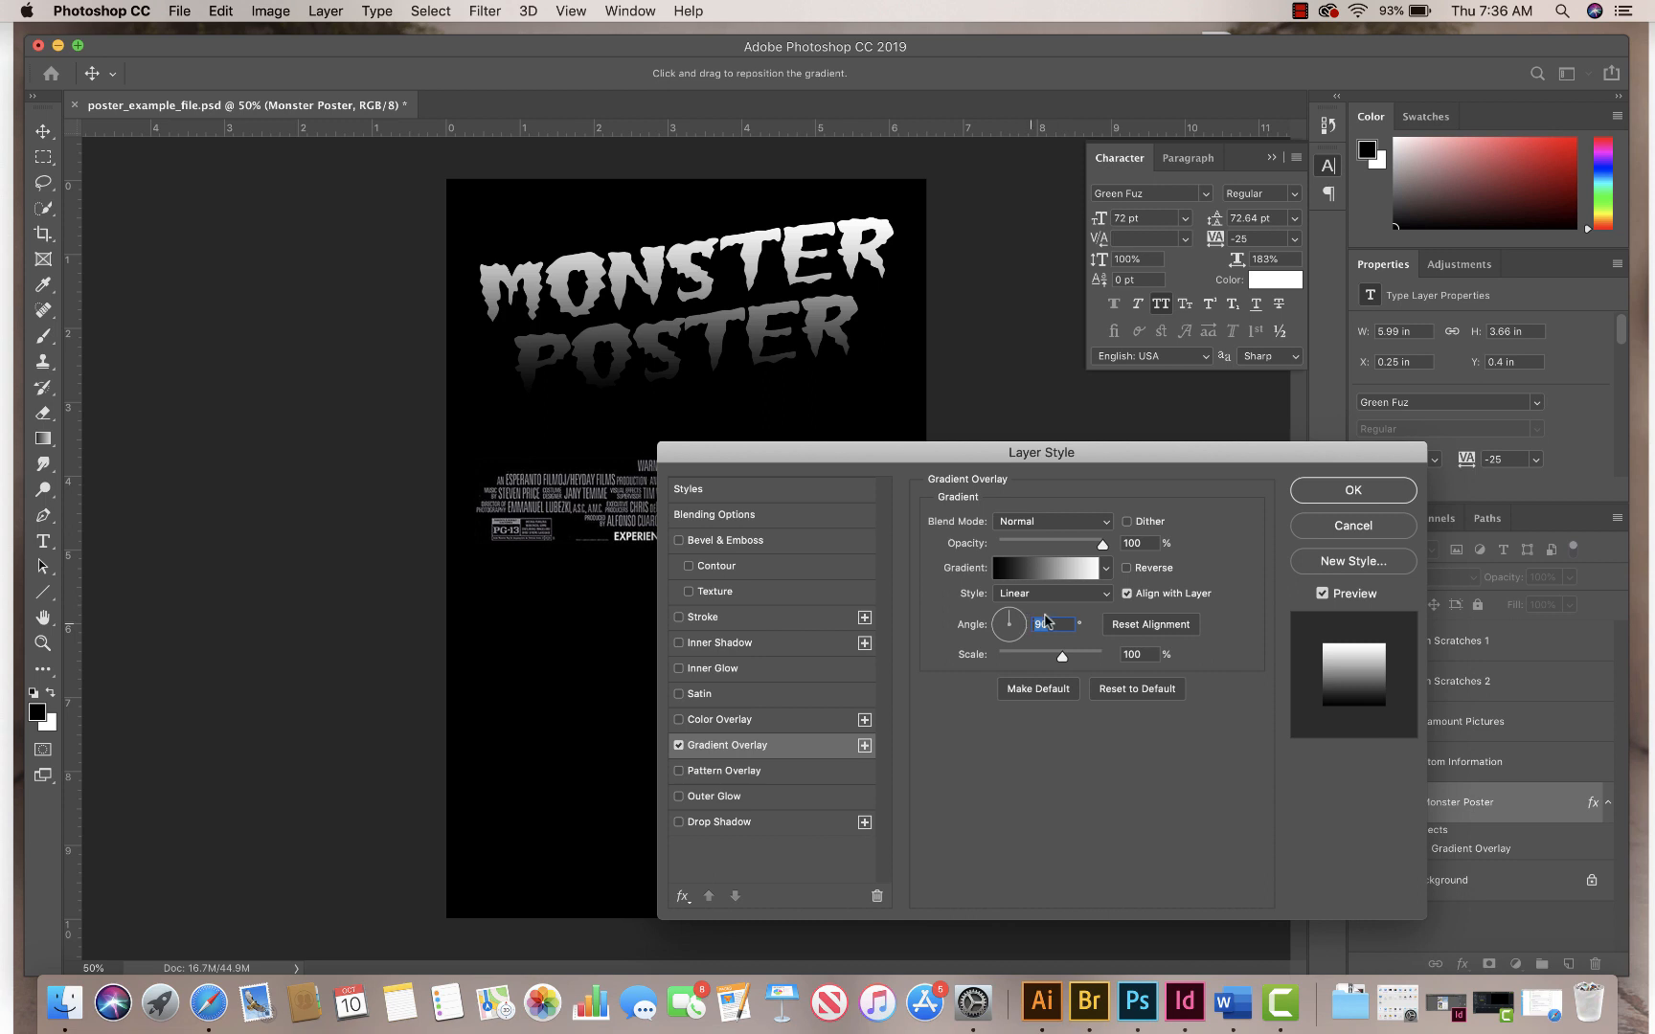
{"action": "double_click", "coordinate": [1132, 543]}
{"action": "left_click_drag", "start_coordinate": [1080, 452], "coordinate": [1176, 388]}
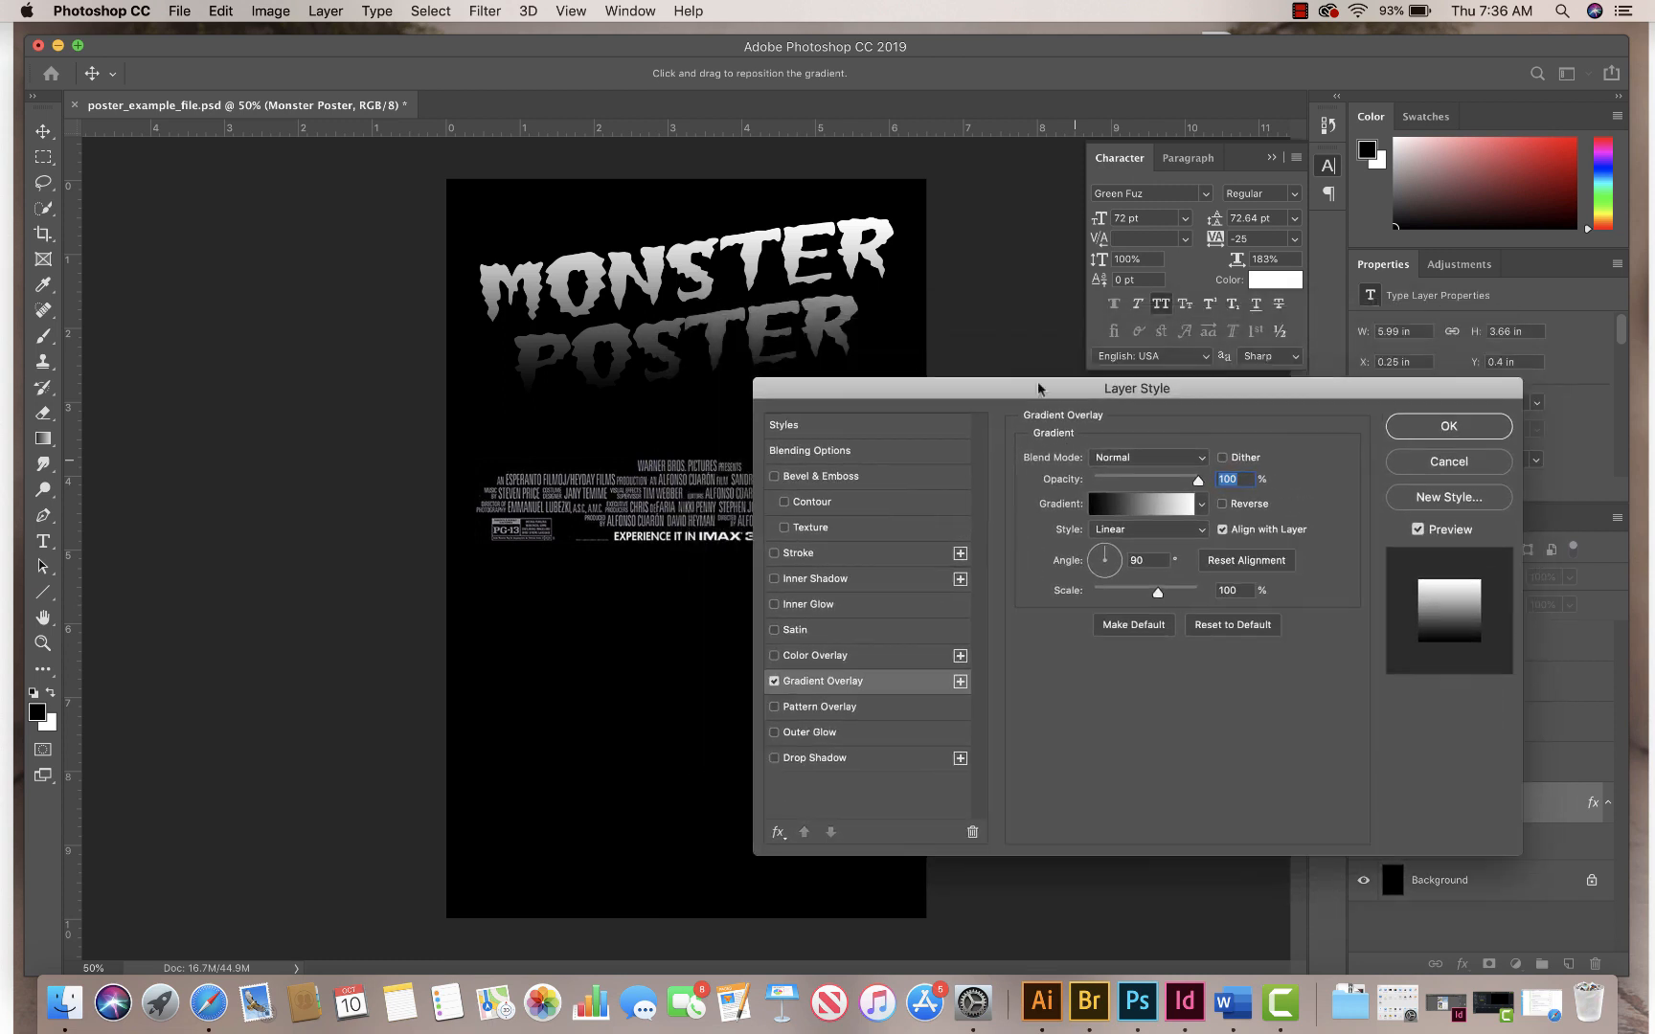
Step: Edit the overlay's gradient and set the white colour stop's location to 80%
{"action": "left_click", "coordinate": [1141, 506]}
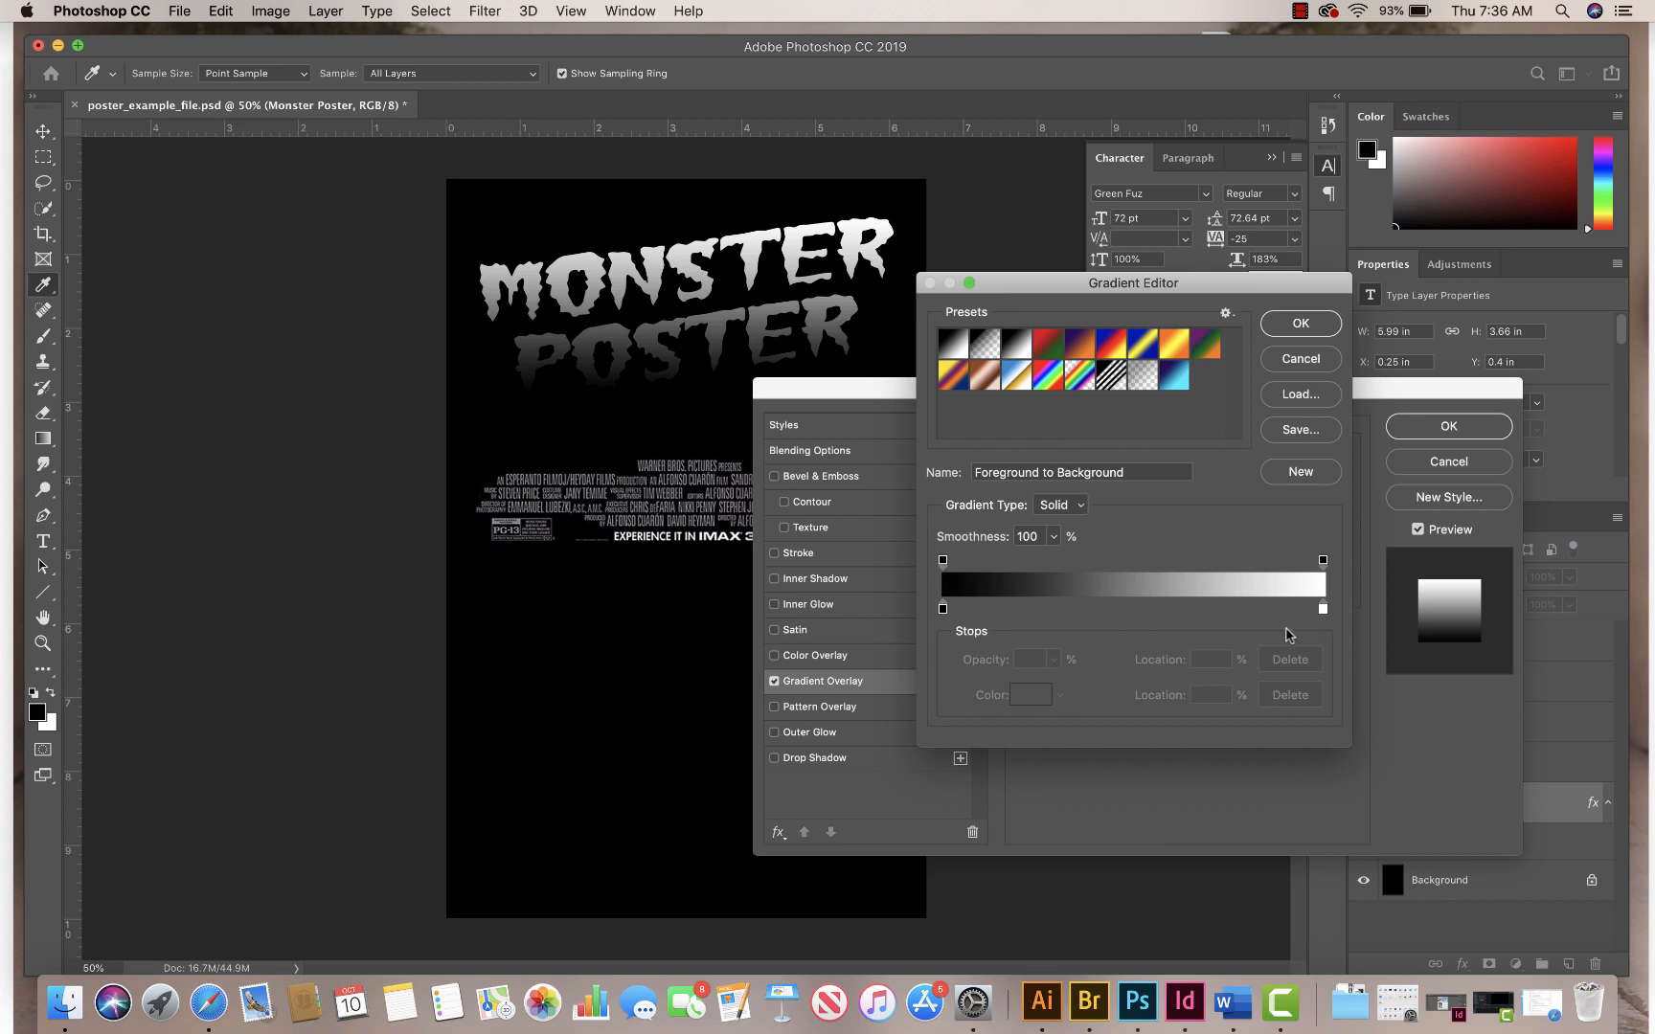
{"action": "left_click", "coordinate": [1322, 610]}
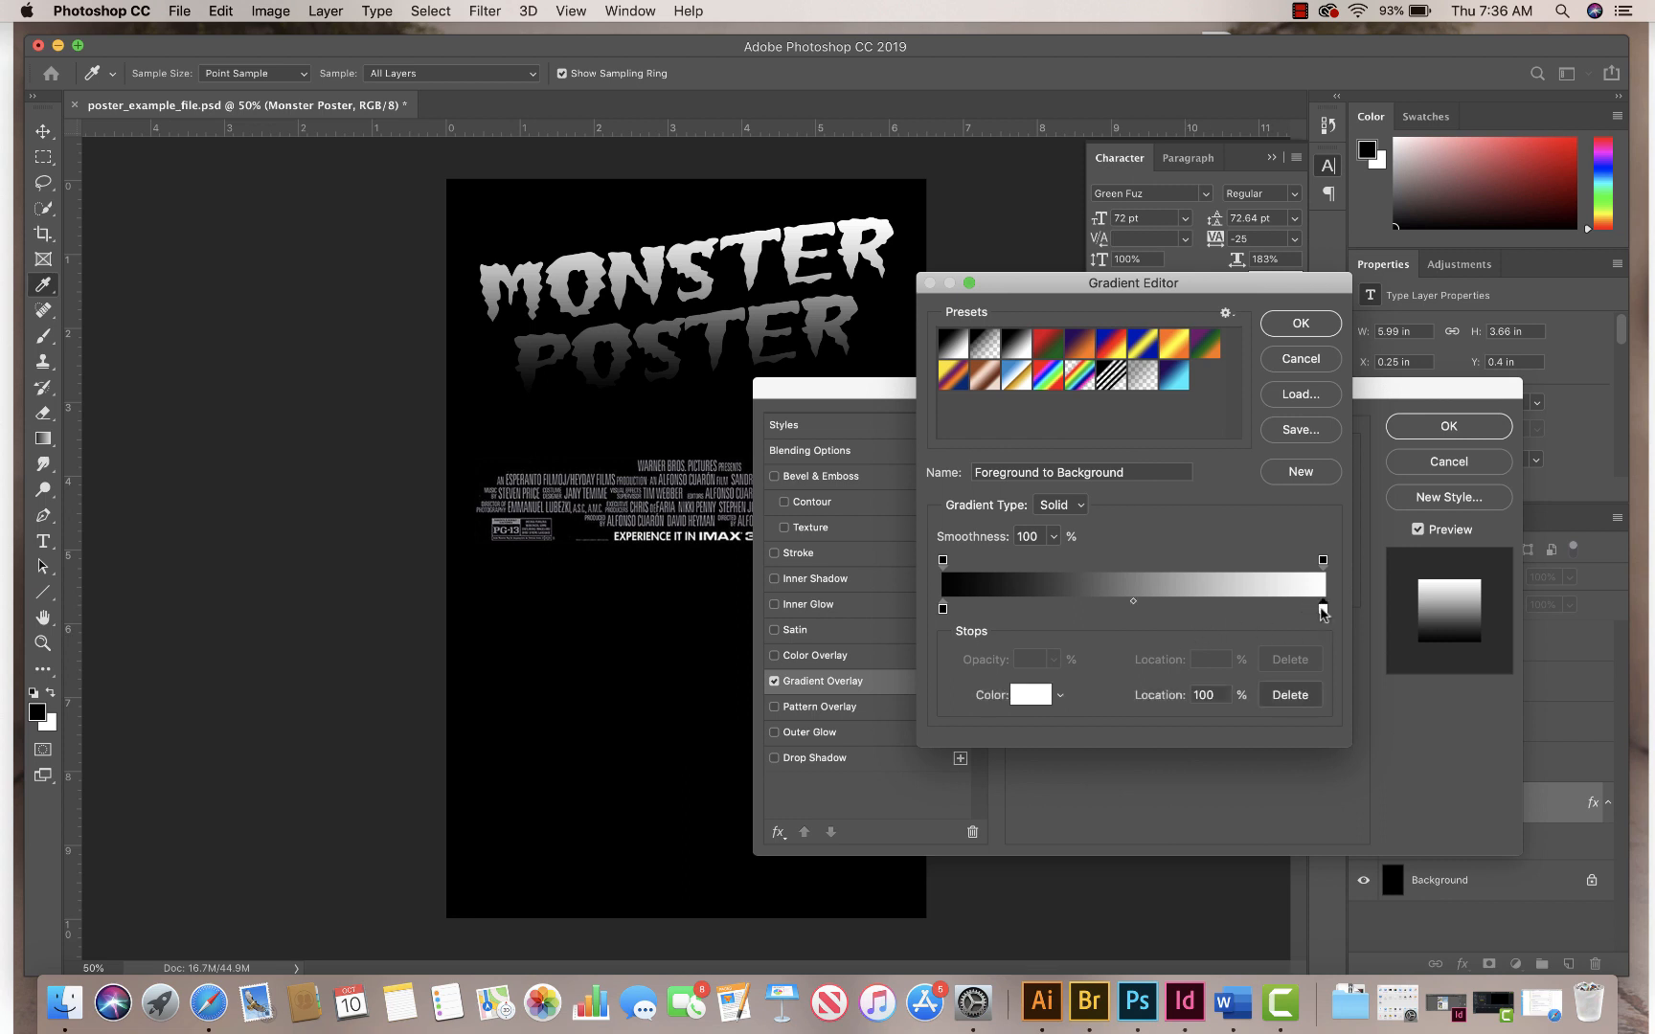
{"action": "left_click", "coordinate": [1212, 703]}
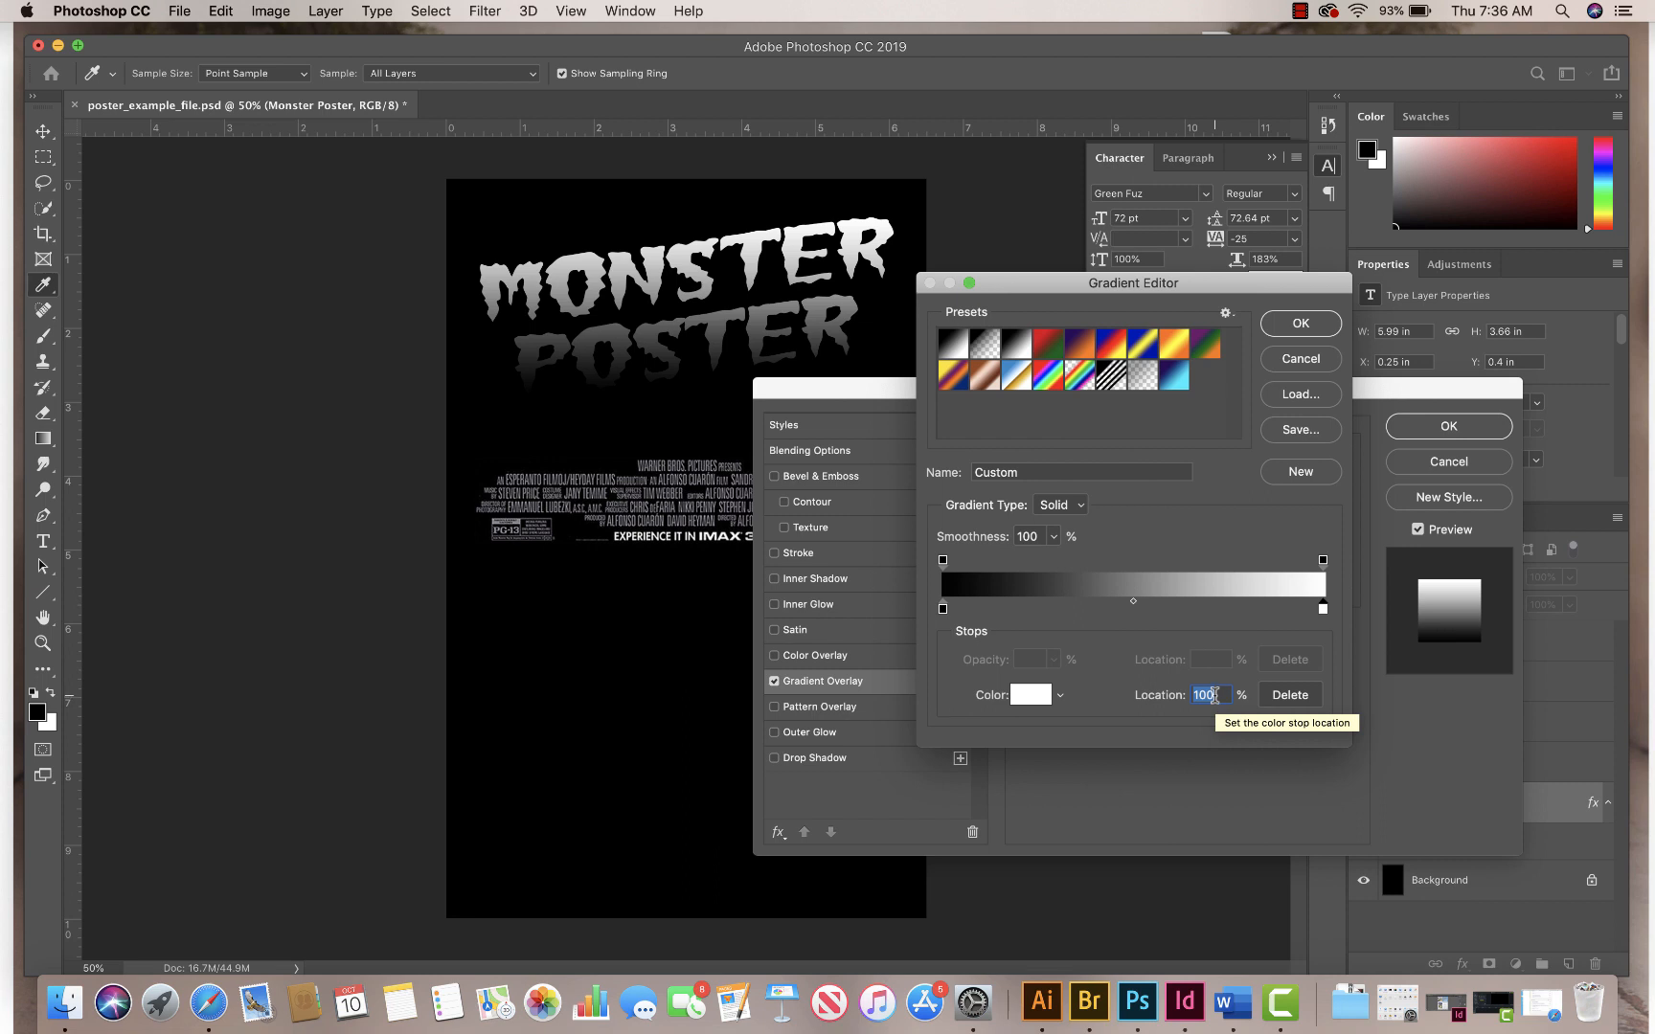
{"action": "type", "text": "80"}
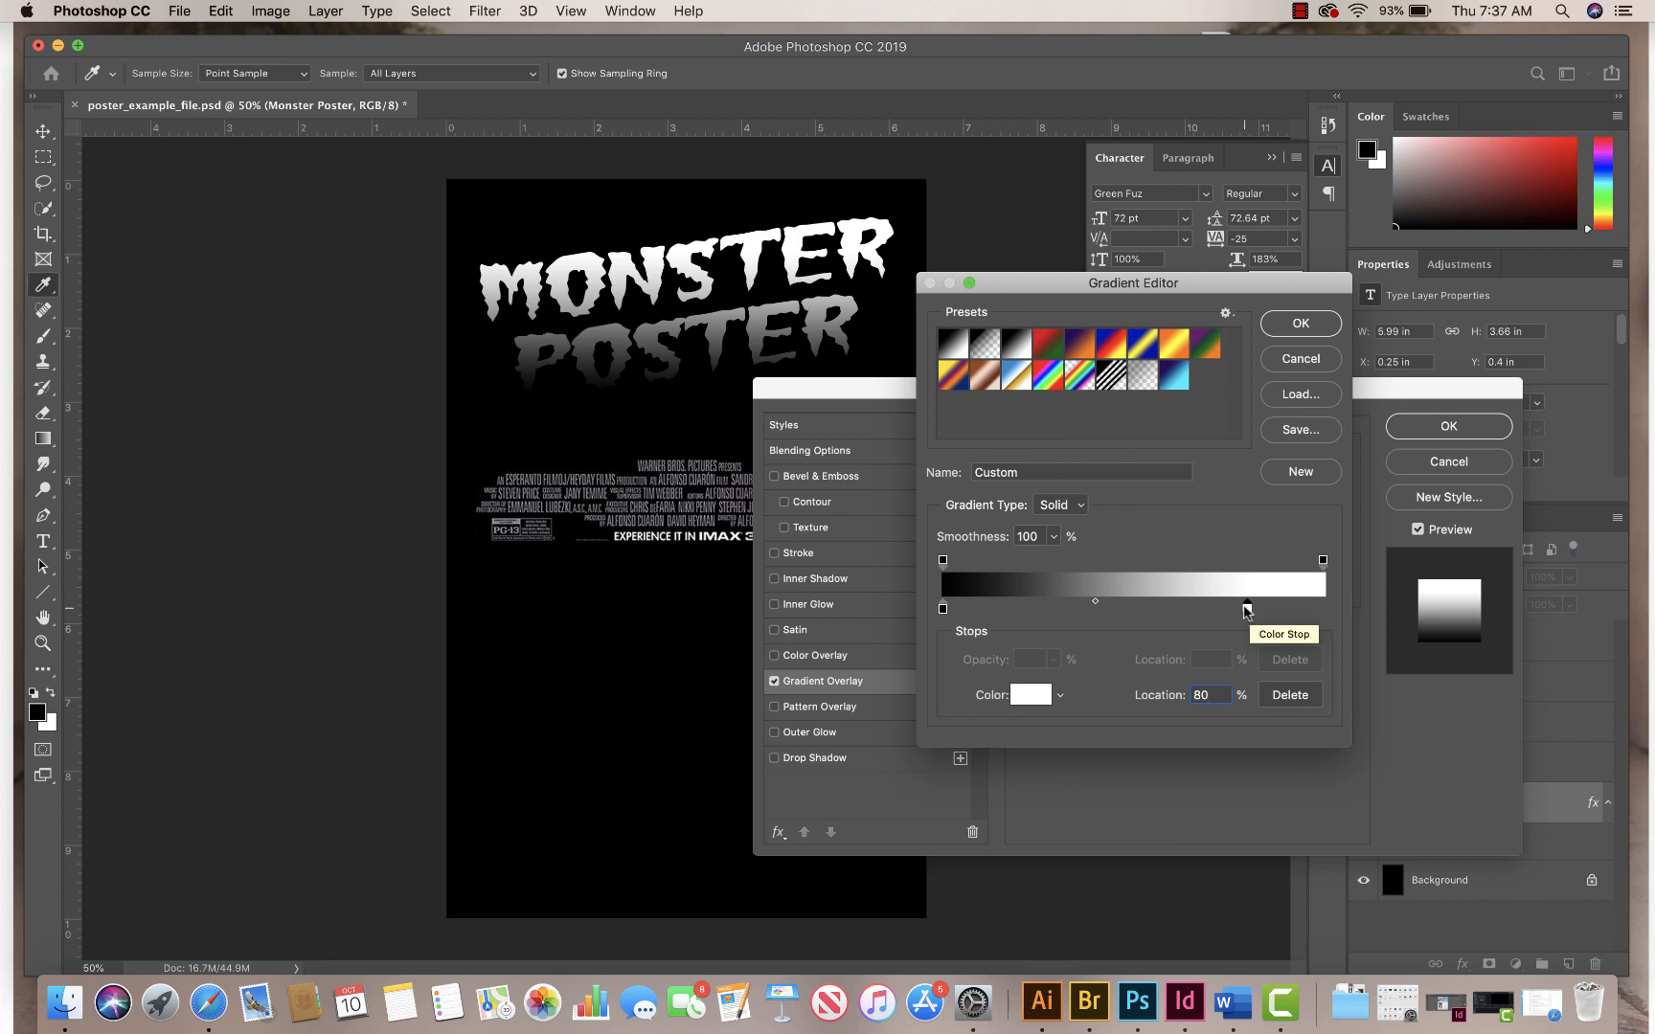
Step: Change the gradient's black colour stop to a neutral grey with 50% brightness and confirm the gradient
{"action": "left_click", "coordinate": [944, 609]}
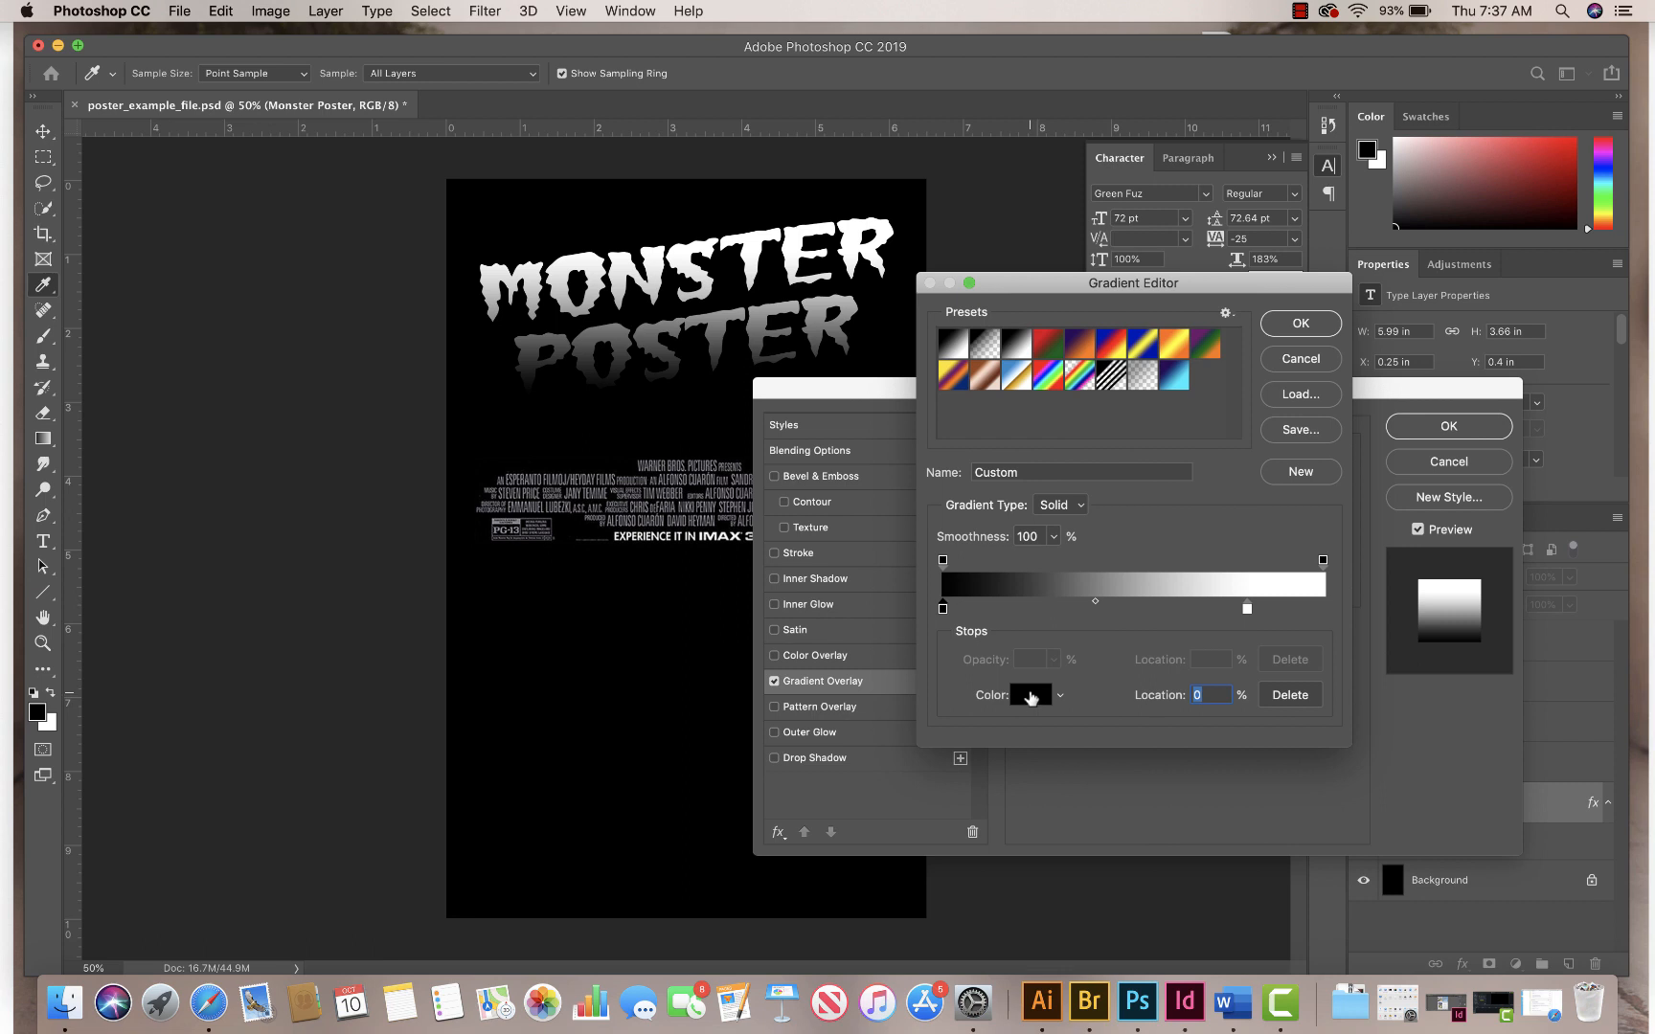
{"action": "left_click", "coordinate": [1030, 696]}
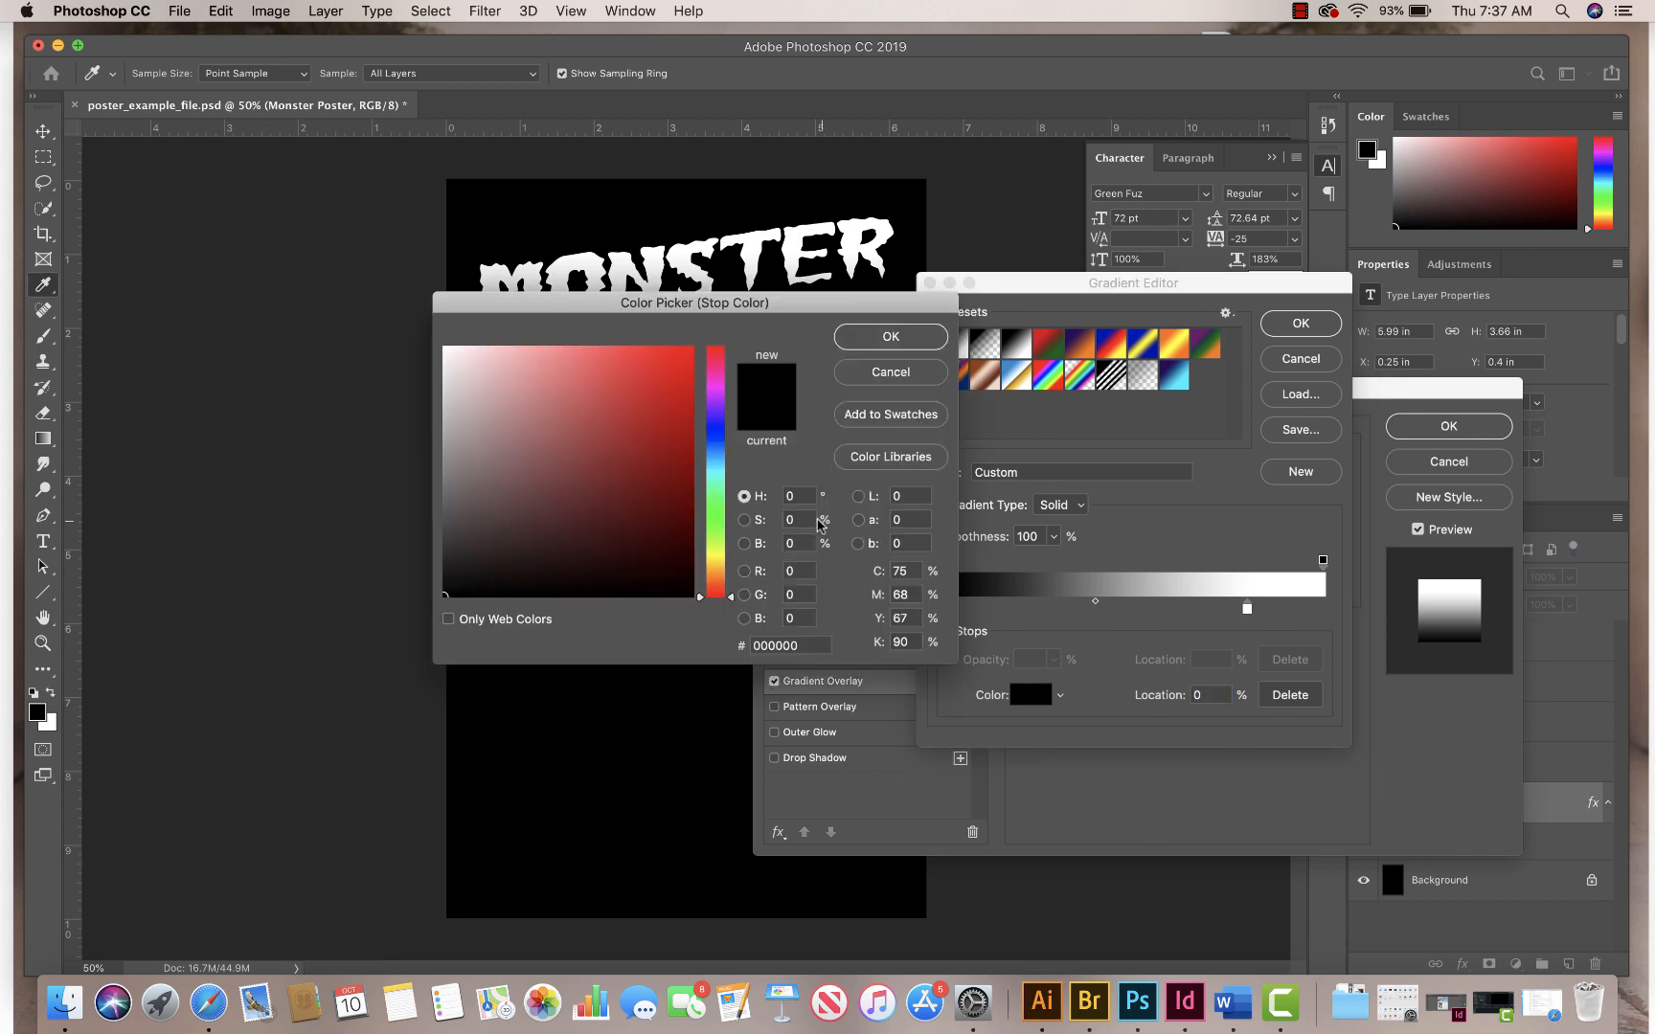
{"action": "double_click", "coordinate": [802, 542]}
{"action": "type", "text": "50"}
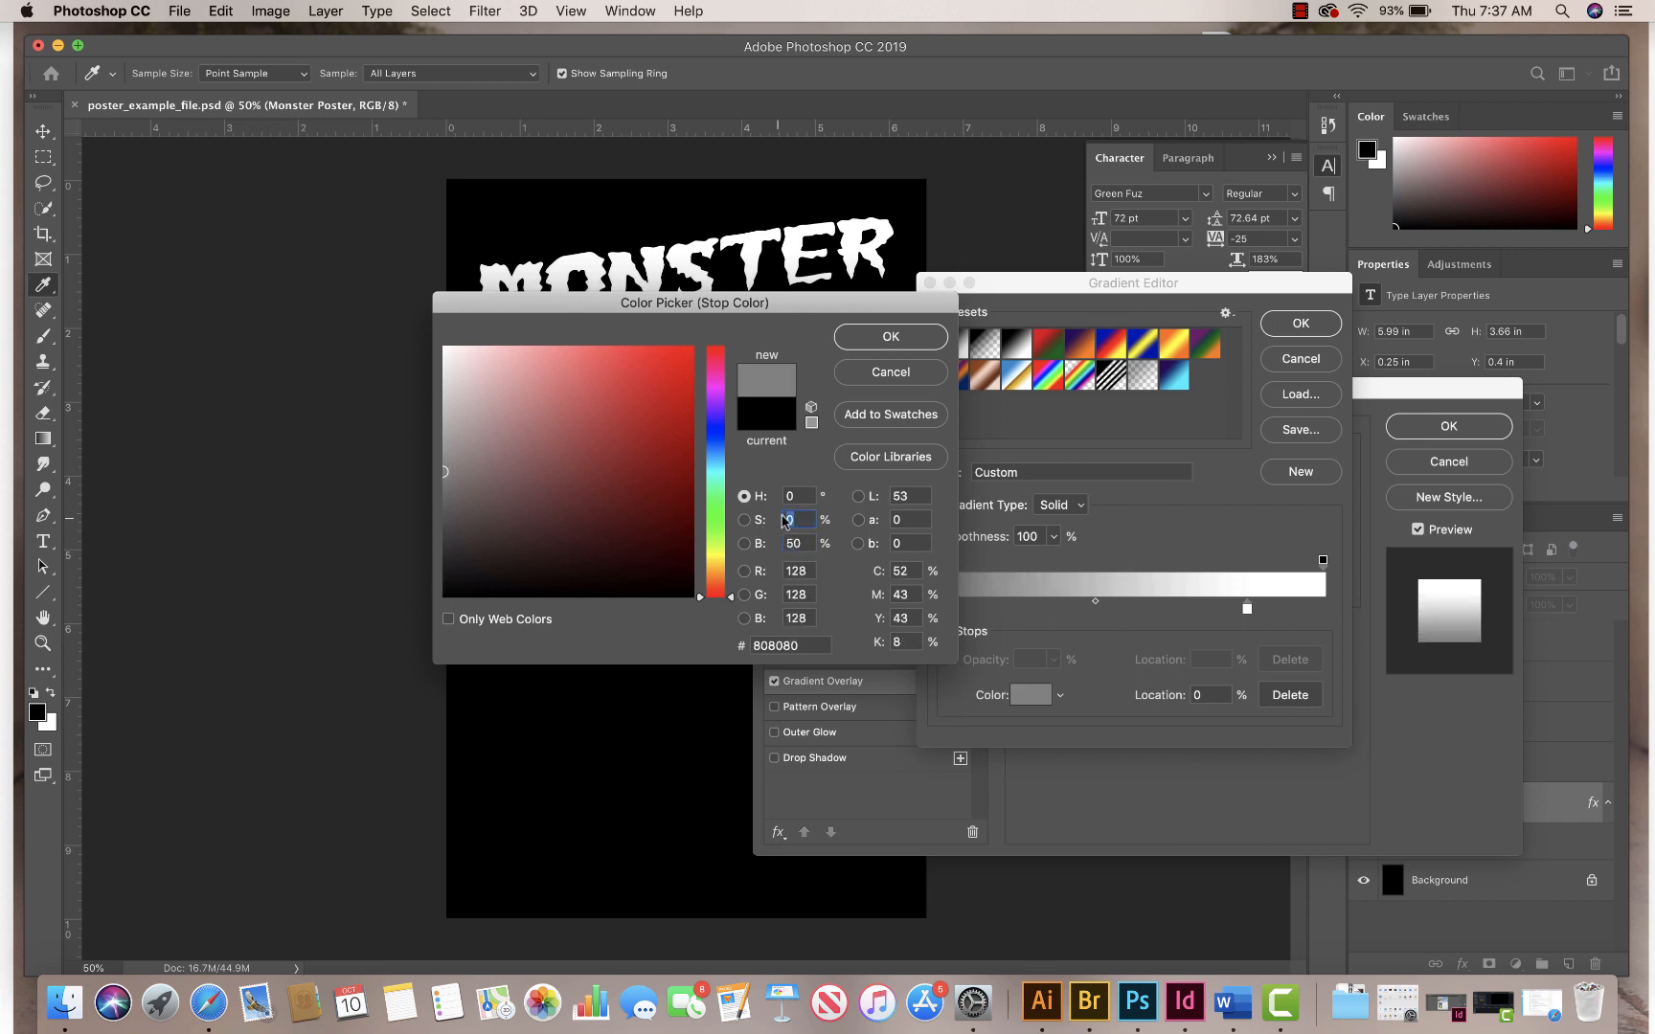
{"action": "double_click", "coordinate": [805, 496]}
{"action": "left_click", "coordinate": [905, 341]}
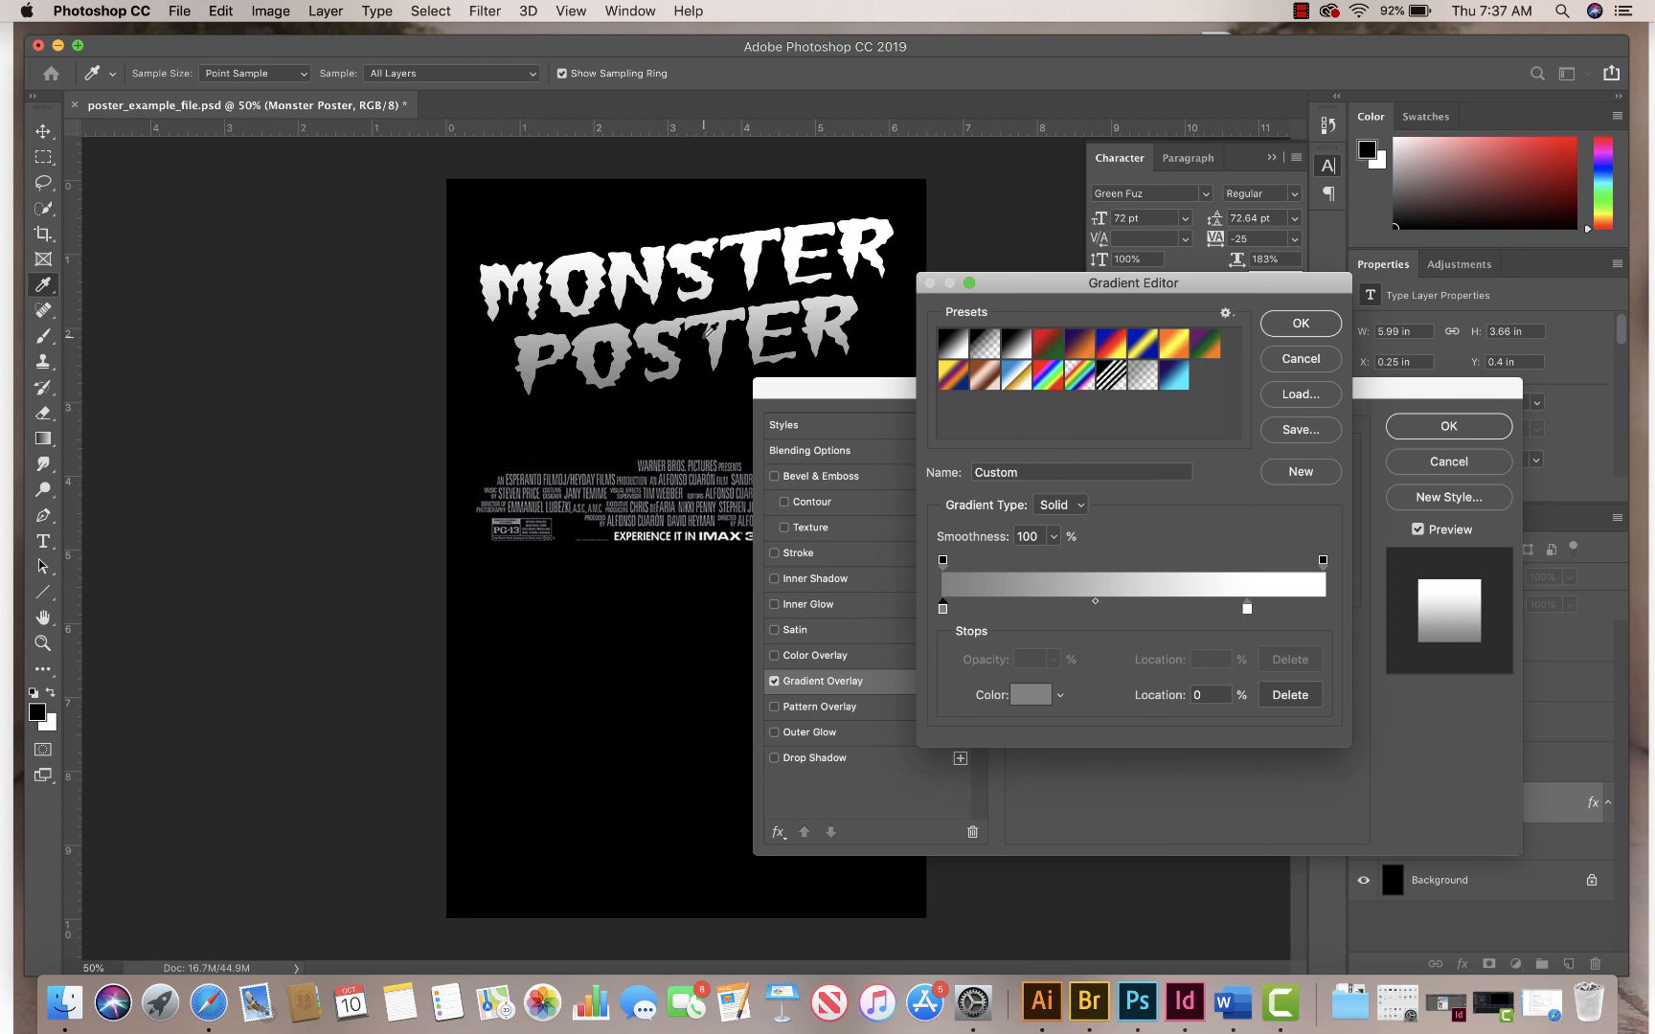
{"action": "left_click", "coordinate": [1315, 329]}
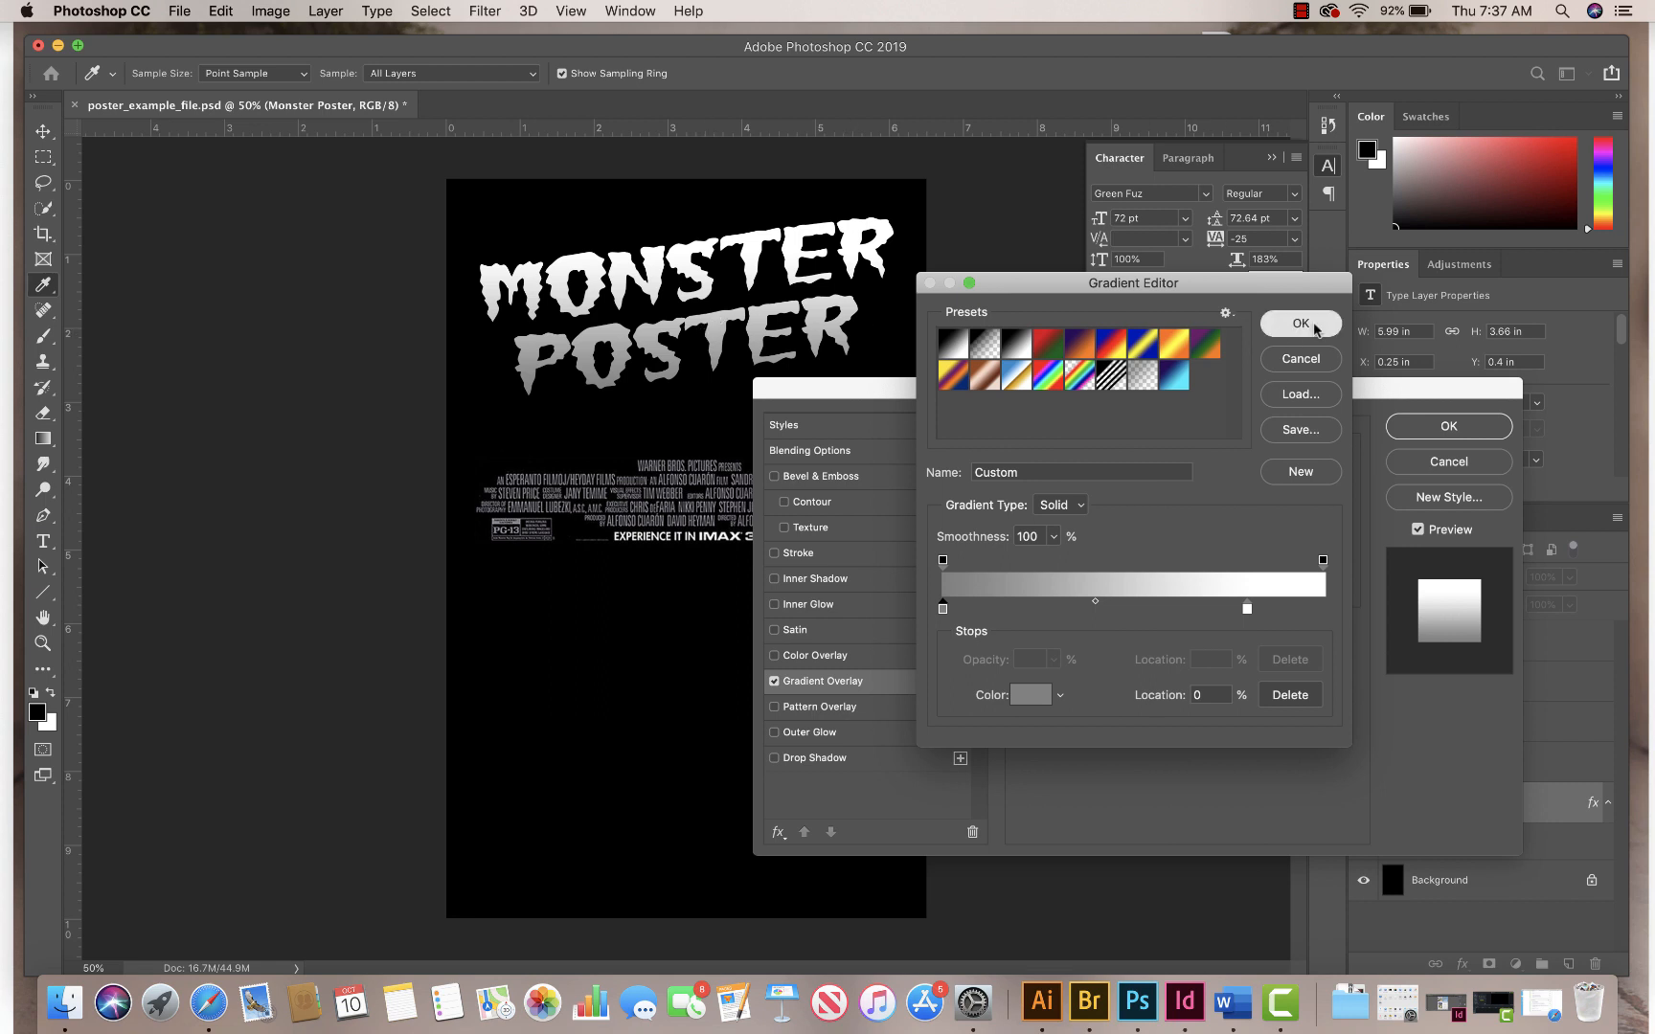
Step: Add a Bevel & Emboss effect to the title with the Inner Bevel style and the Chisel Hard technique
{"action": "left_click_drag", "start_coordinate": [1241, 391], "coordinate": [1290, 294]}
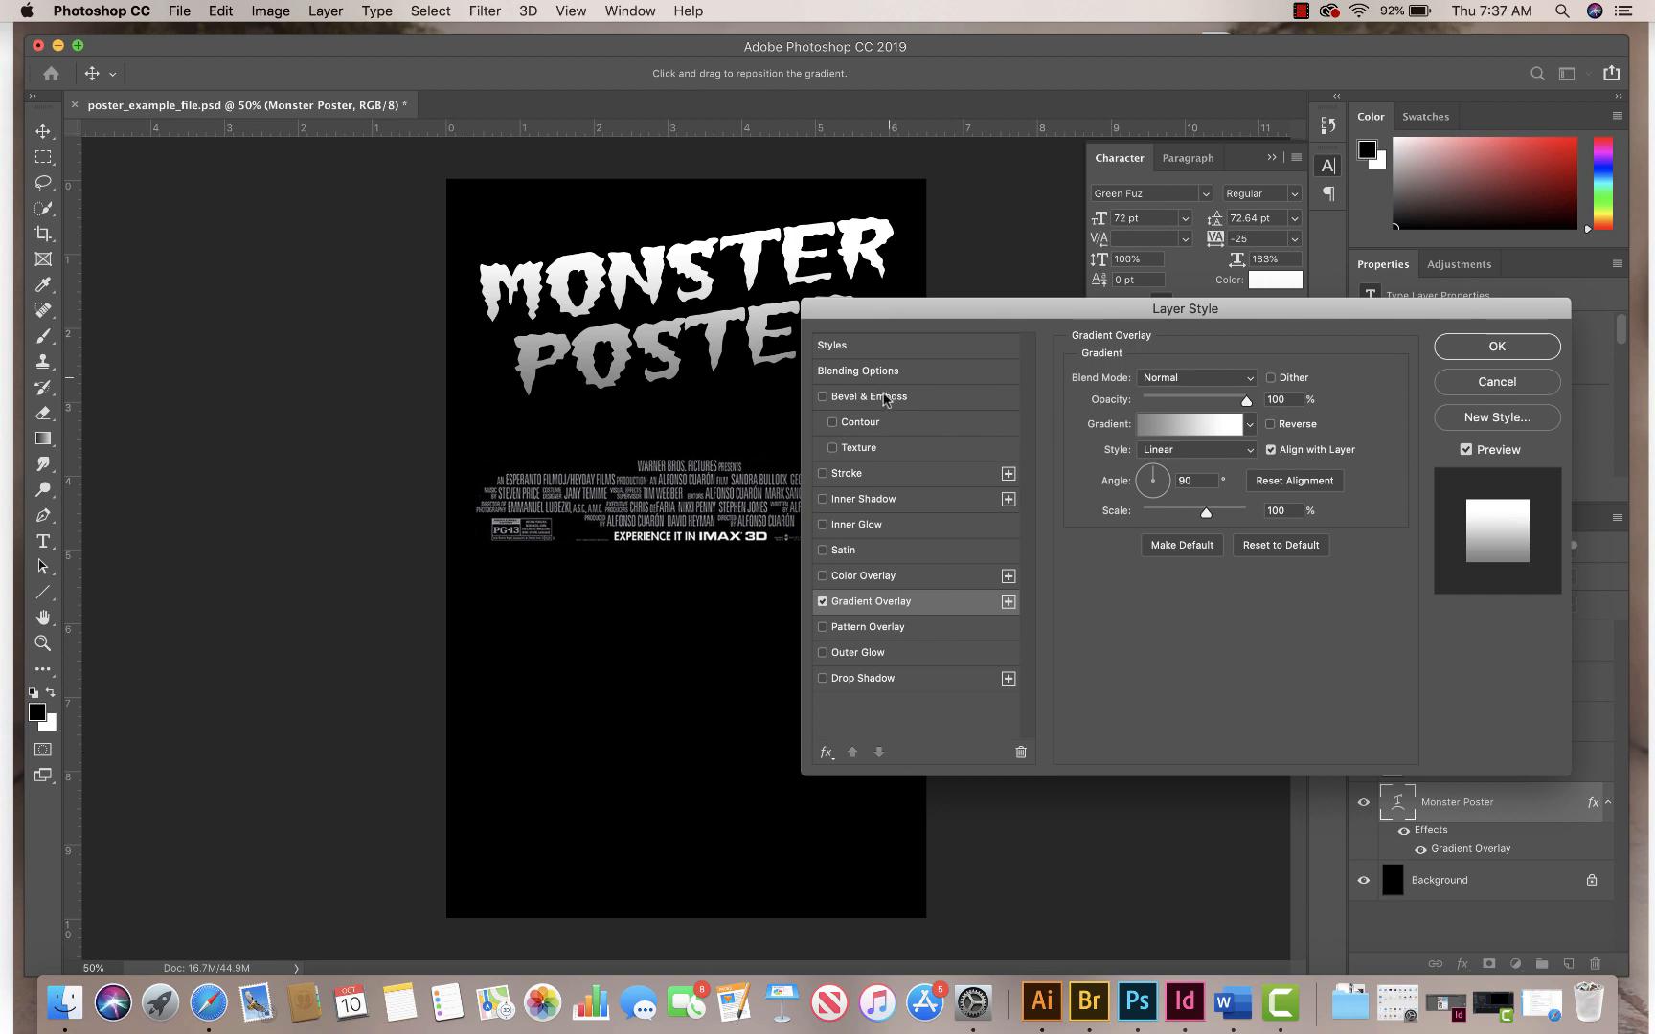
{"action": "left_click", "coordinate": [939, 402]}
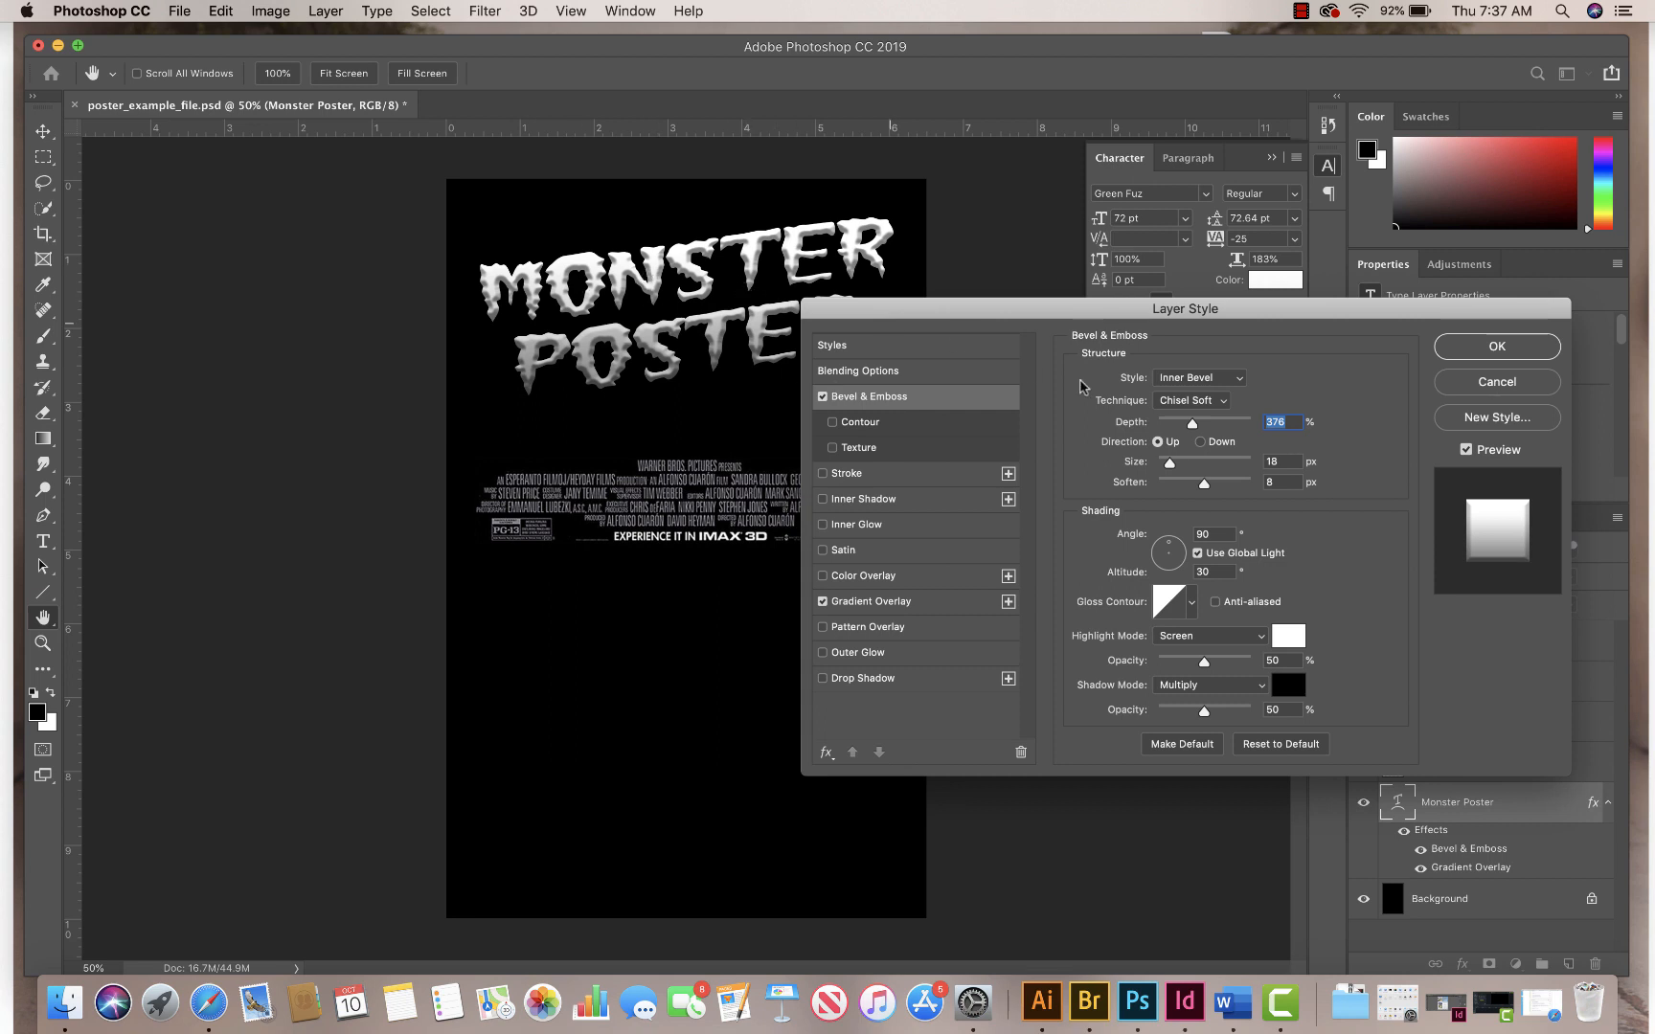
{"action": "left_click", "coordinate": [1228, 383]}
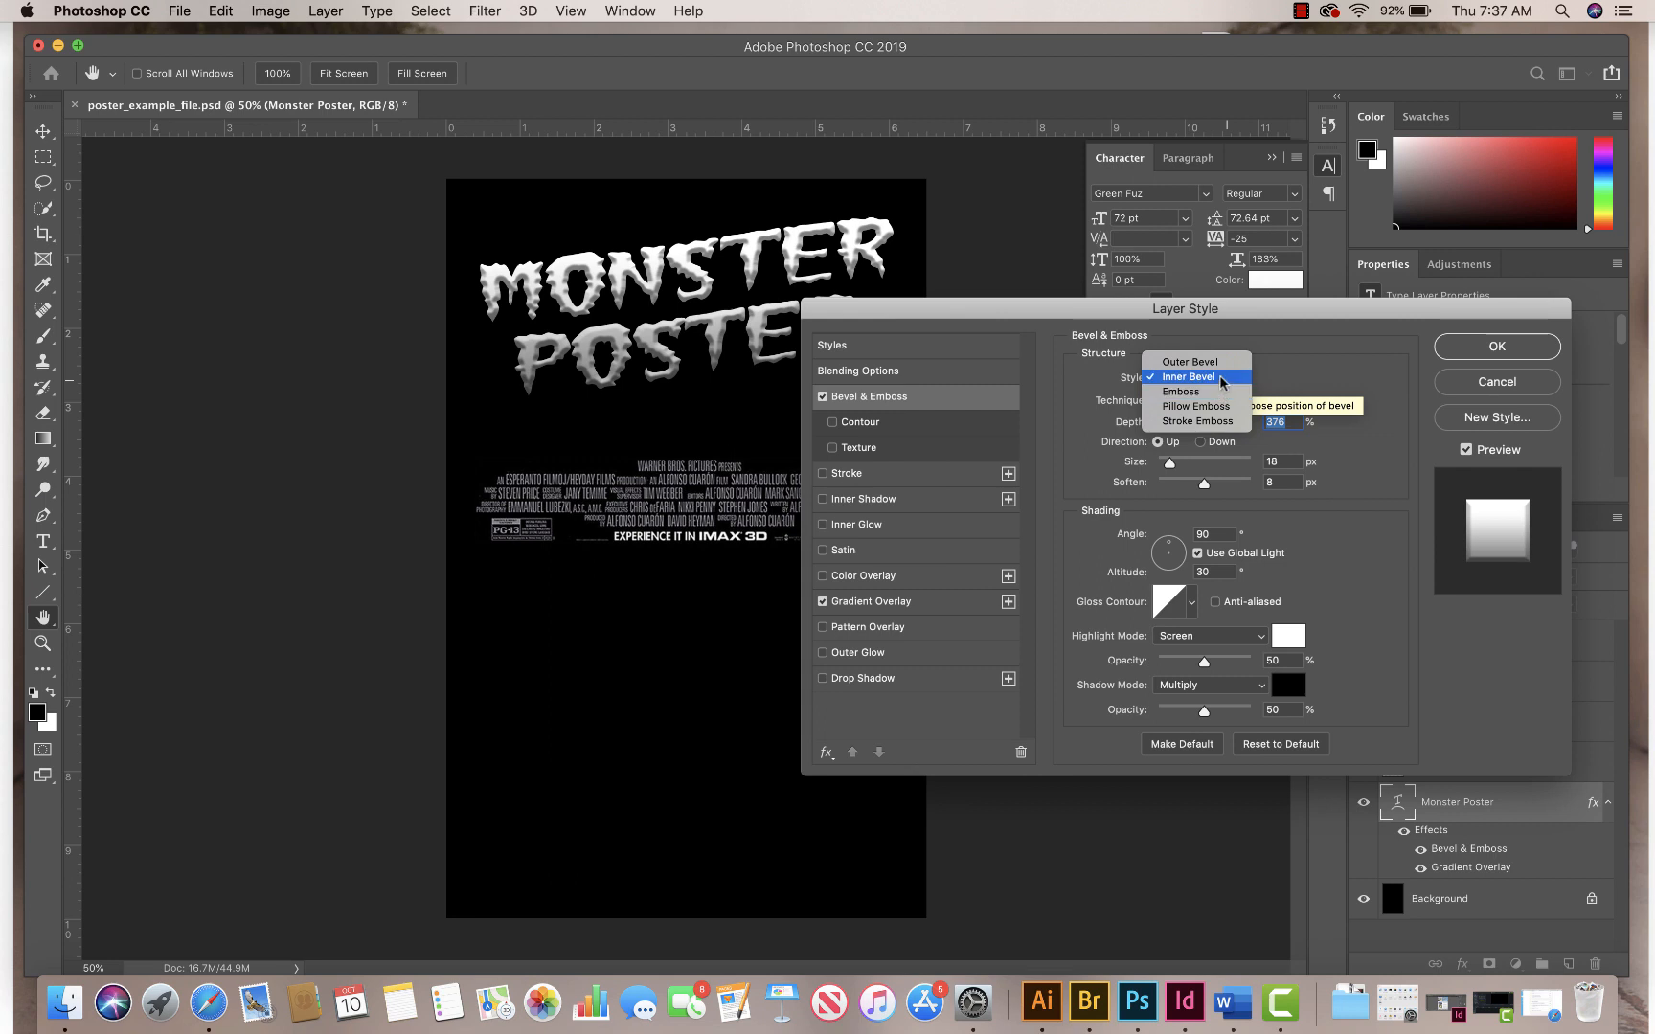
{"action": "left_click", "coordinate": [1222, 380]}
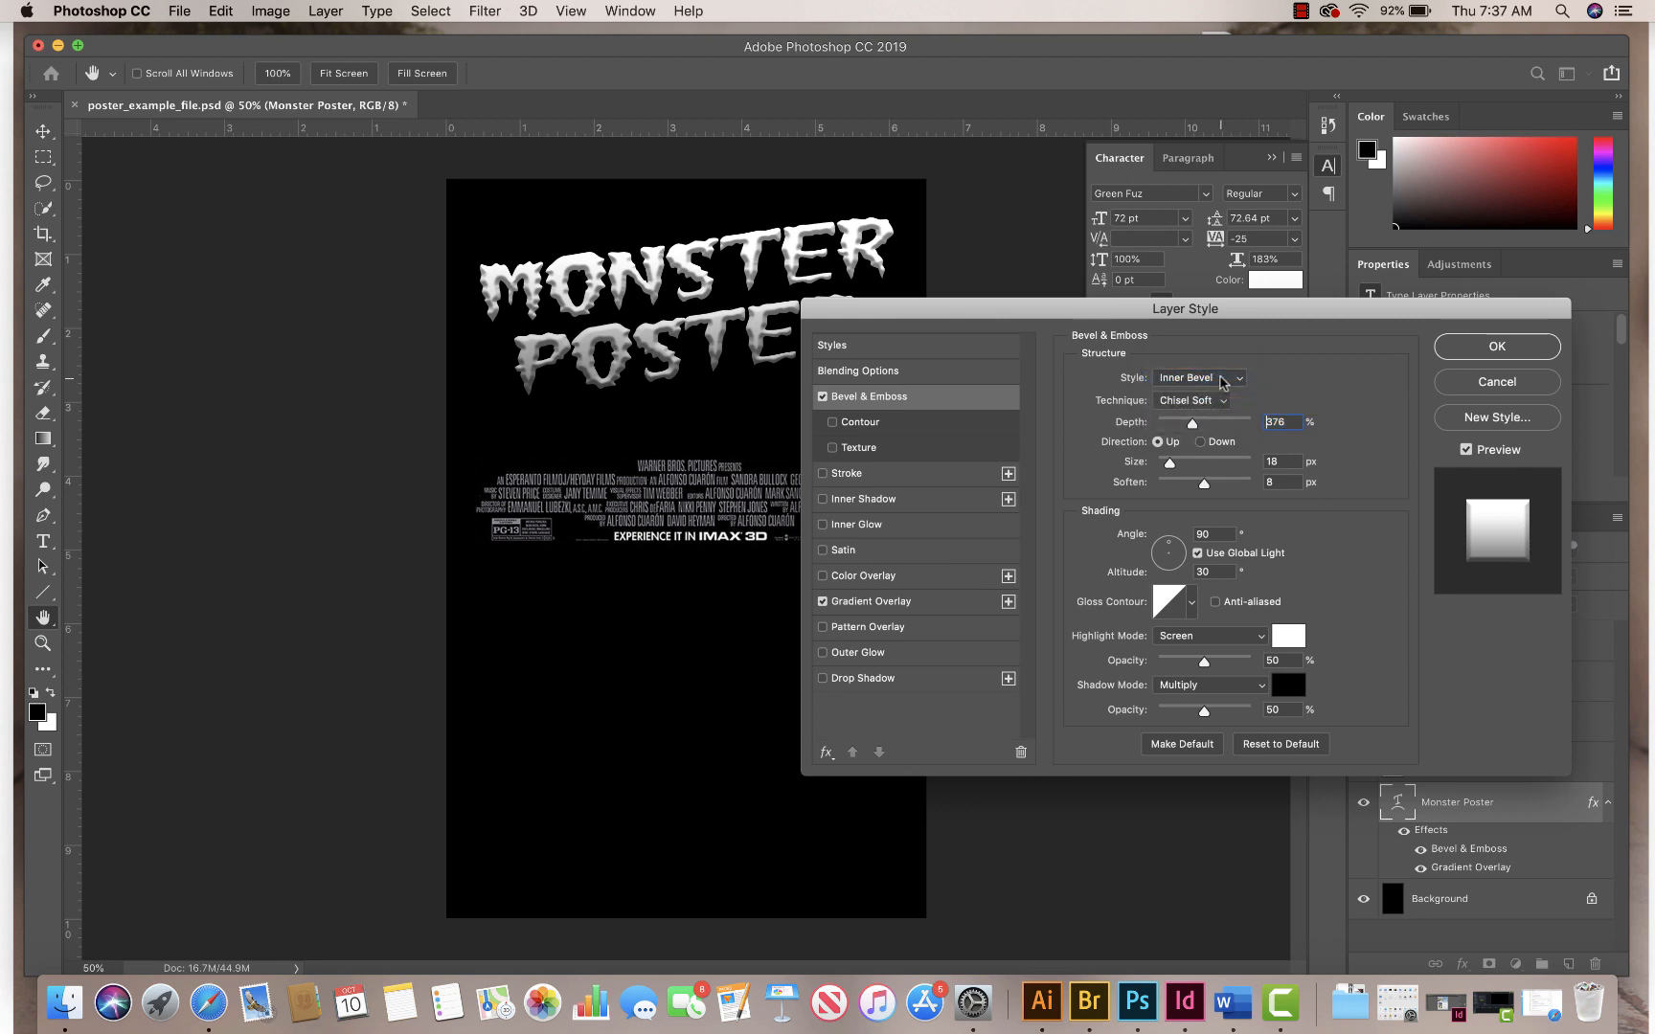
{"action": "left_click", "coordinate": [1203, 402]}
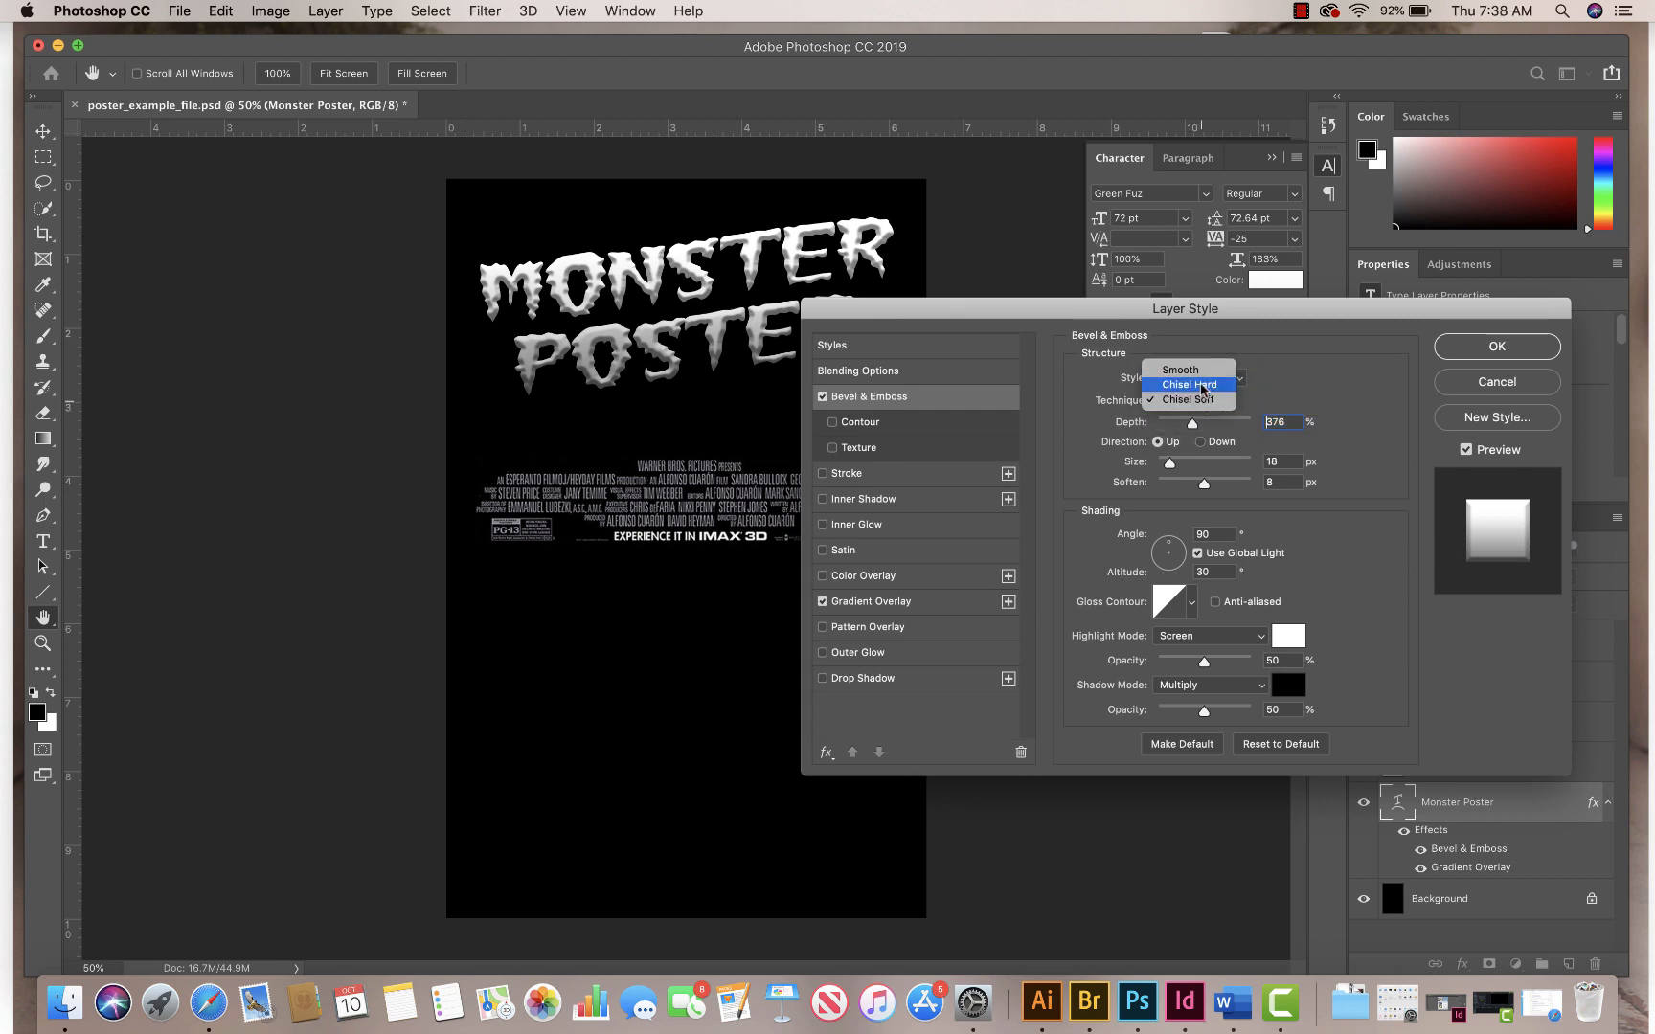
{"action": "left_click", "coordinate": [1199, 383]}
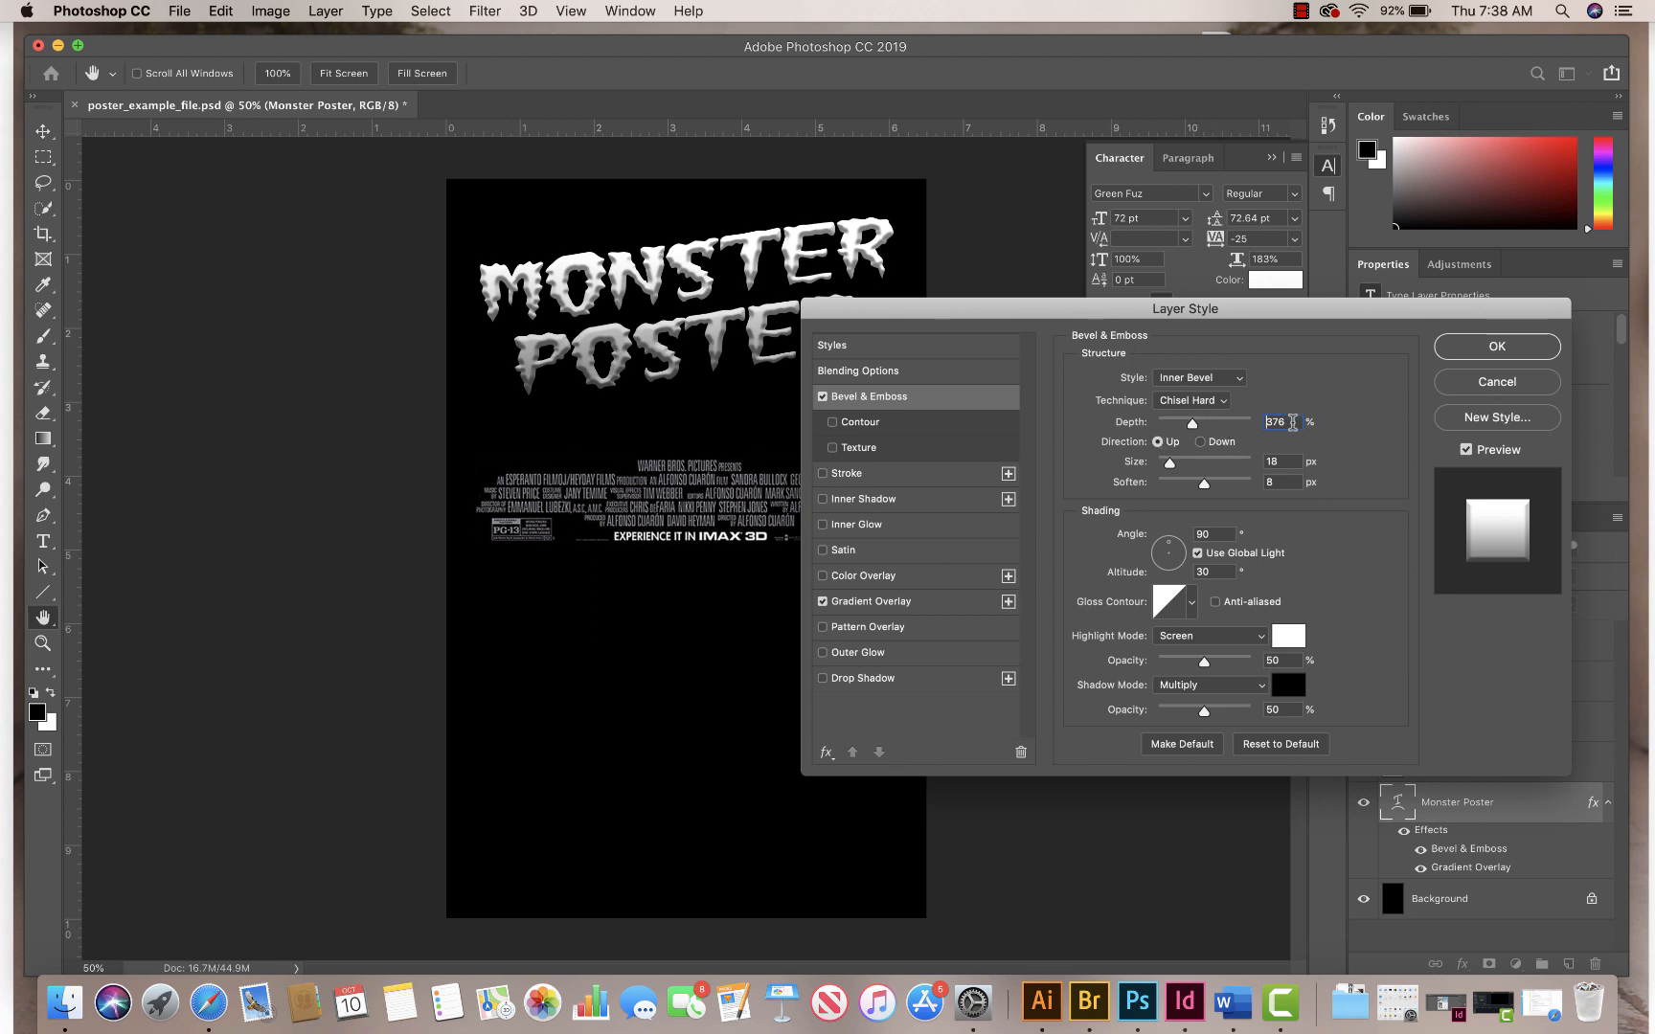
Step: Set the bevel's size to 10 px and its depth to 100%
{"action": "double_click", "coordinate": [1280, 462]}
{"action": "type", "text": "10"}
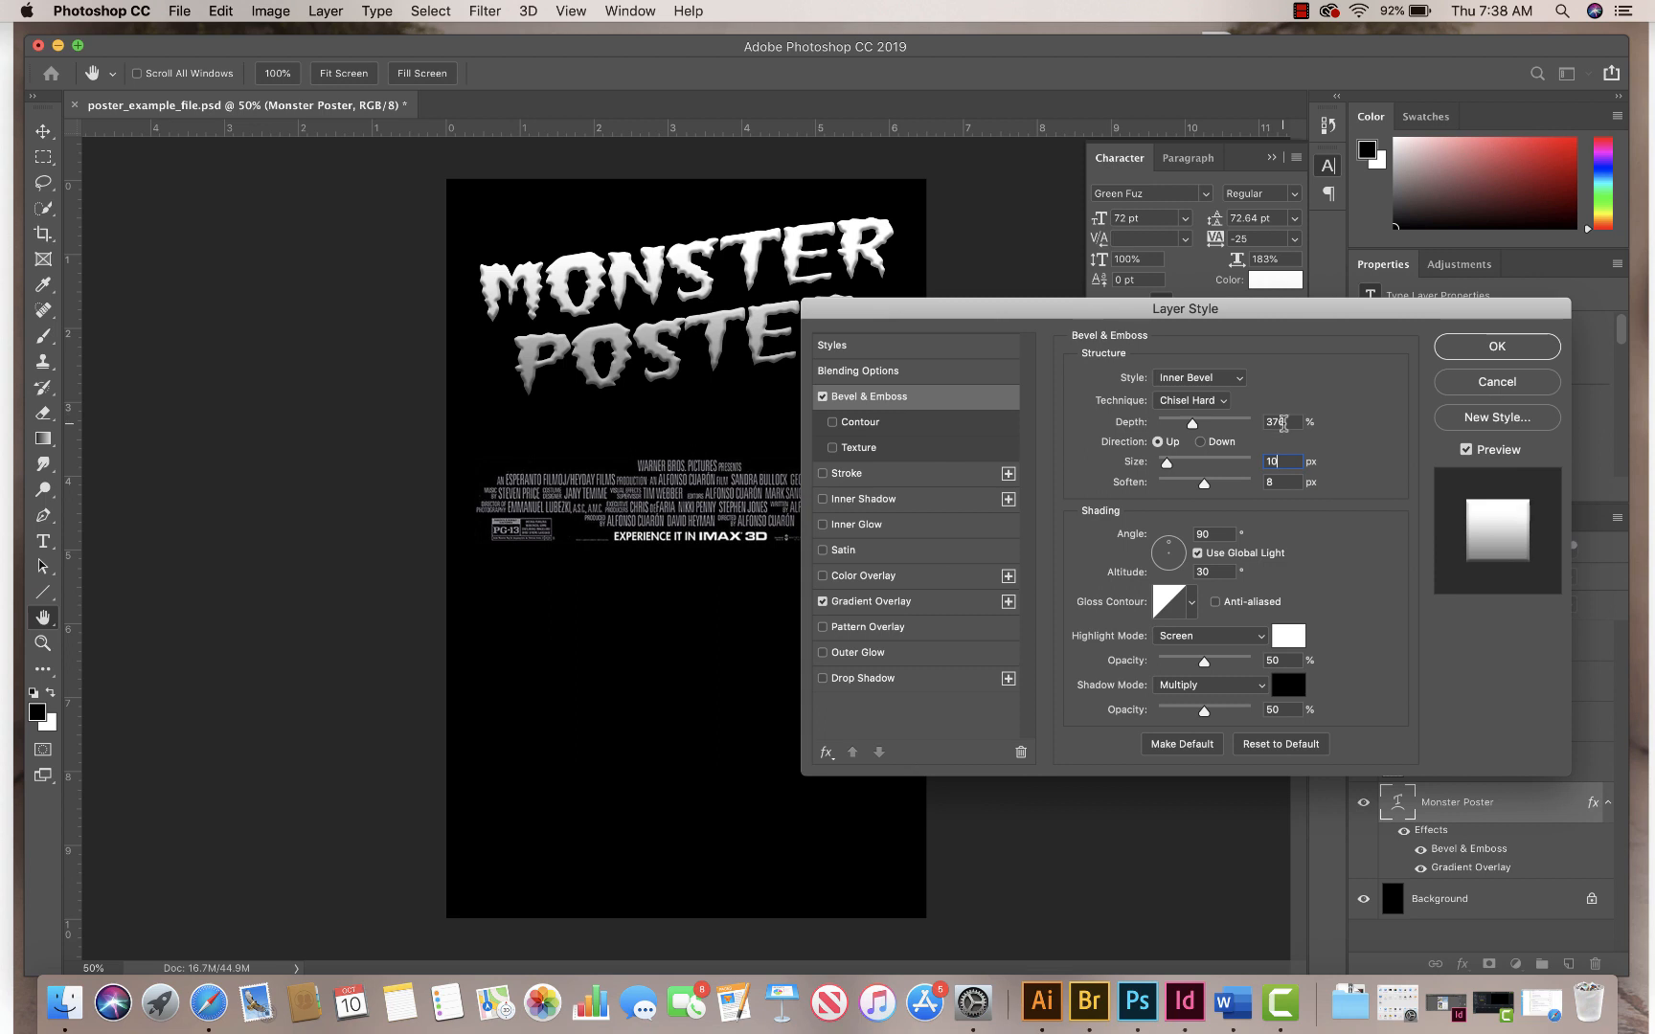
{"action": "double_click", "coordinate": [1283, 422]}
{"action": "type", "text": "10"}
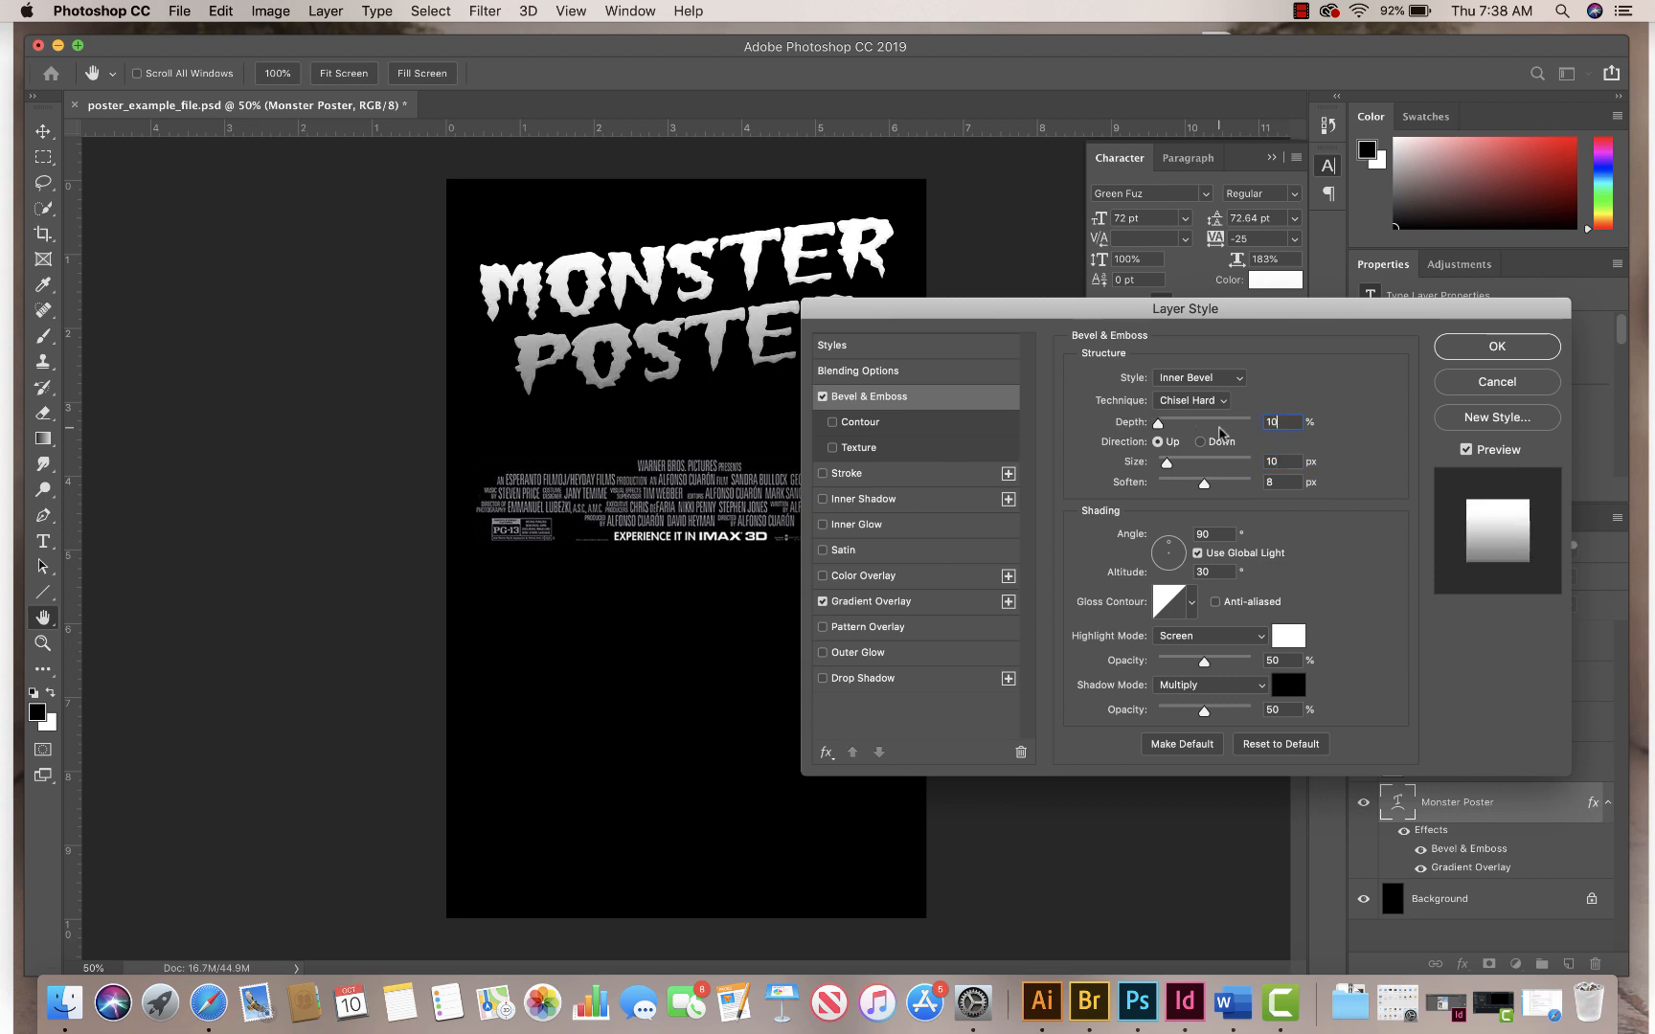
{"action": "type", "text": "0"}
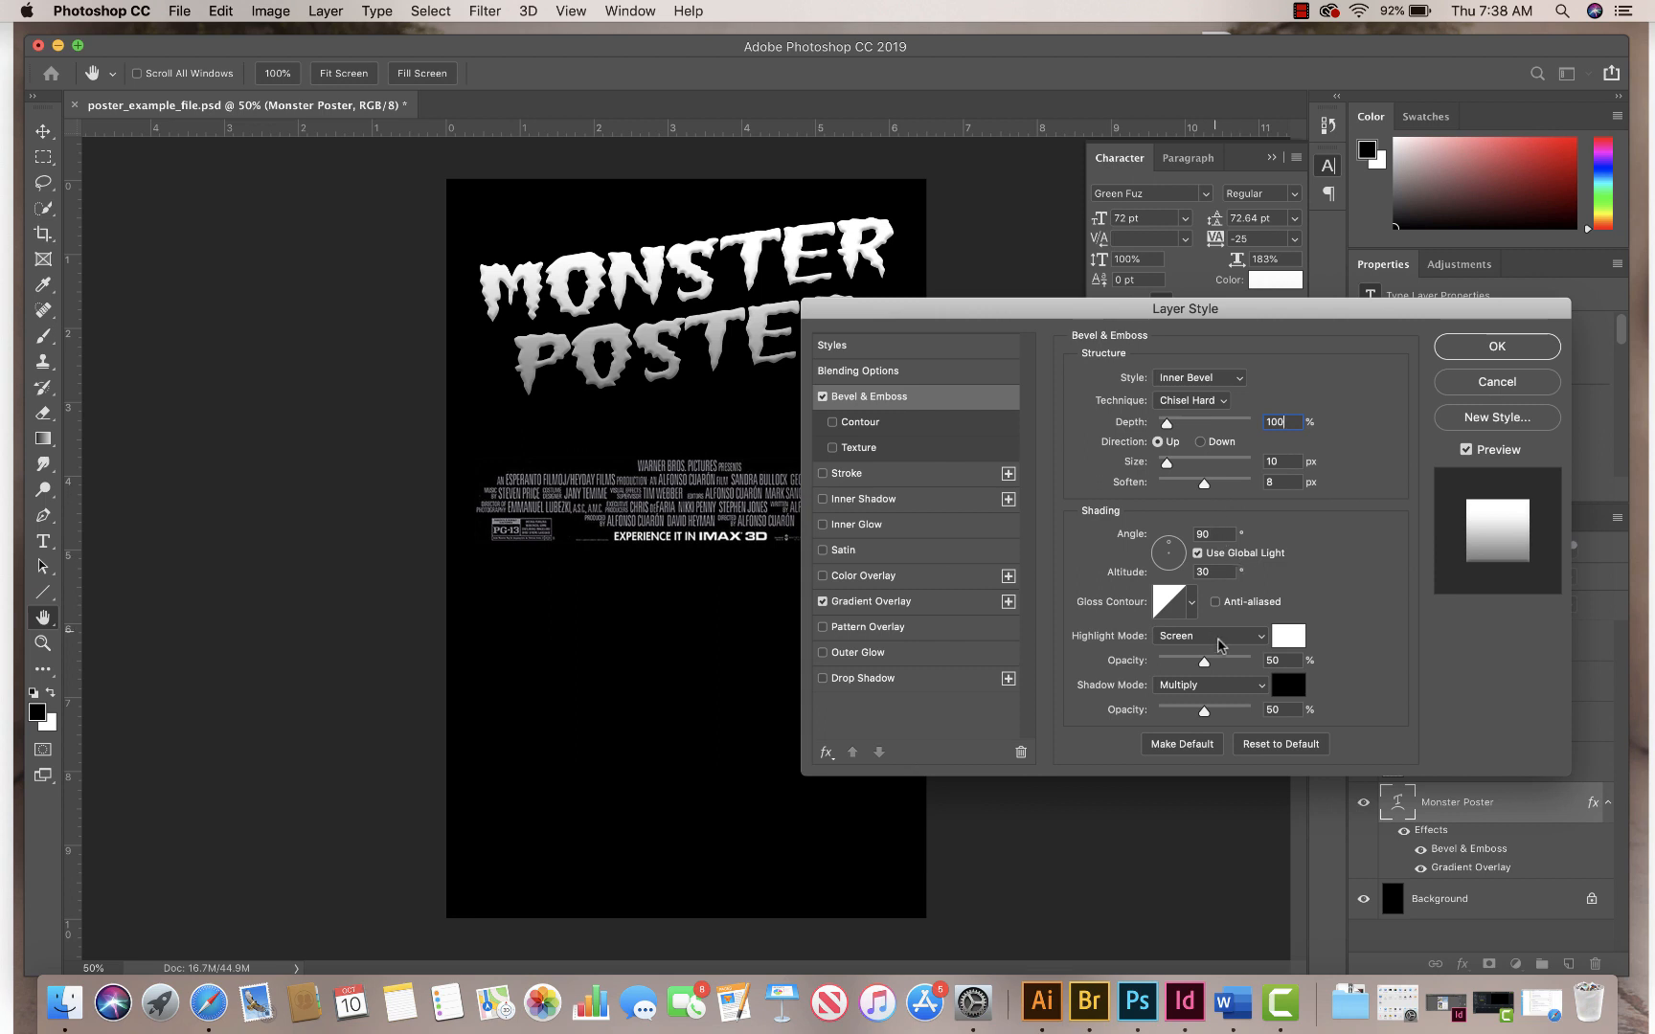
Step: Try the bevel's highlight at 100% opacity and settle on a highlight opacity of 0%
{"action": "double_click", "coordinate": [1277, 660]}
{"action": "type", "text": "100"}
{"action": "left_click_drag", "start_coordinate": [1286, 660], "coordinate": [1217, 660]}
{"action": "type", "text": "0"}
Step: Set the bevel's soften to 8 px, enable its Contour option and apply the layer style
{"action": "left_click_drag", "start_coordinate": [1288, 710], "coordinate": [1233, 706]}
{"action": "mouse_move", "coordinate": [1204, 483]}
{"action": "left_mouse_down"}
{"action": "mouse_move", "coordinate": [1236, 486]}
{"action": "mouse_move", "coordinate": [1129, 490]}
{"action": "mouse_move", "coordinate": [1227, 487]}
{"action": "mouse_move", "coordinate": [1183, 499]}
{"action": "mouse_move", "coordinate": [1198, 501]}
{"action": "left_mouse_up"}
{"action": "type", "text": "8"}
{"action": "left_click", "coordinate": [832, 422]}
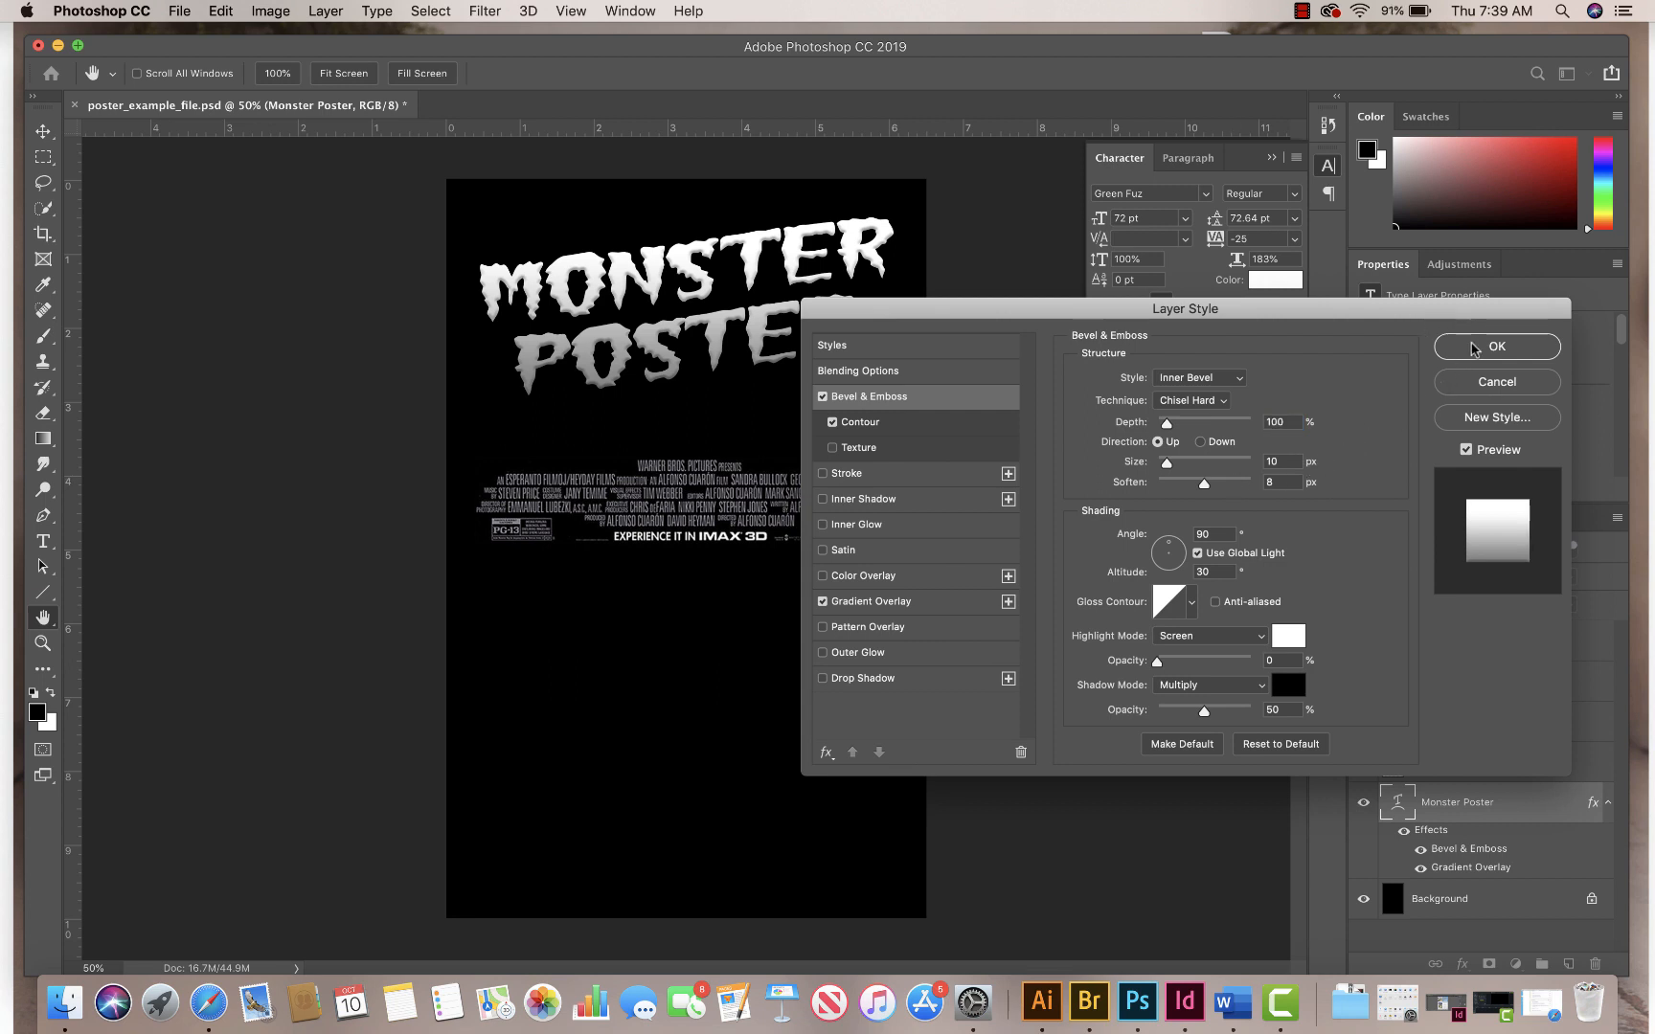
{"action": "left_click", "coordinate": [1475, 349]}
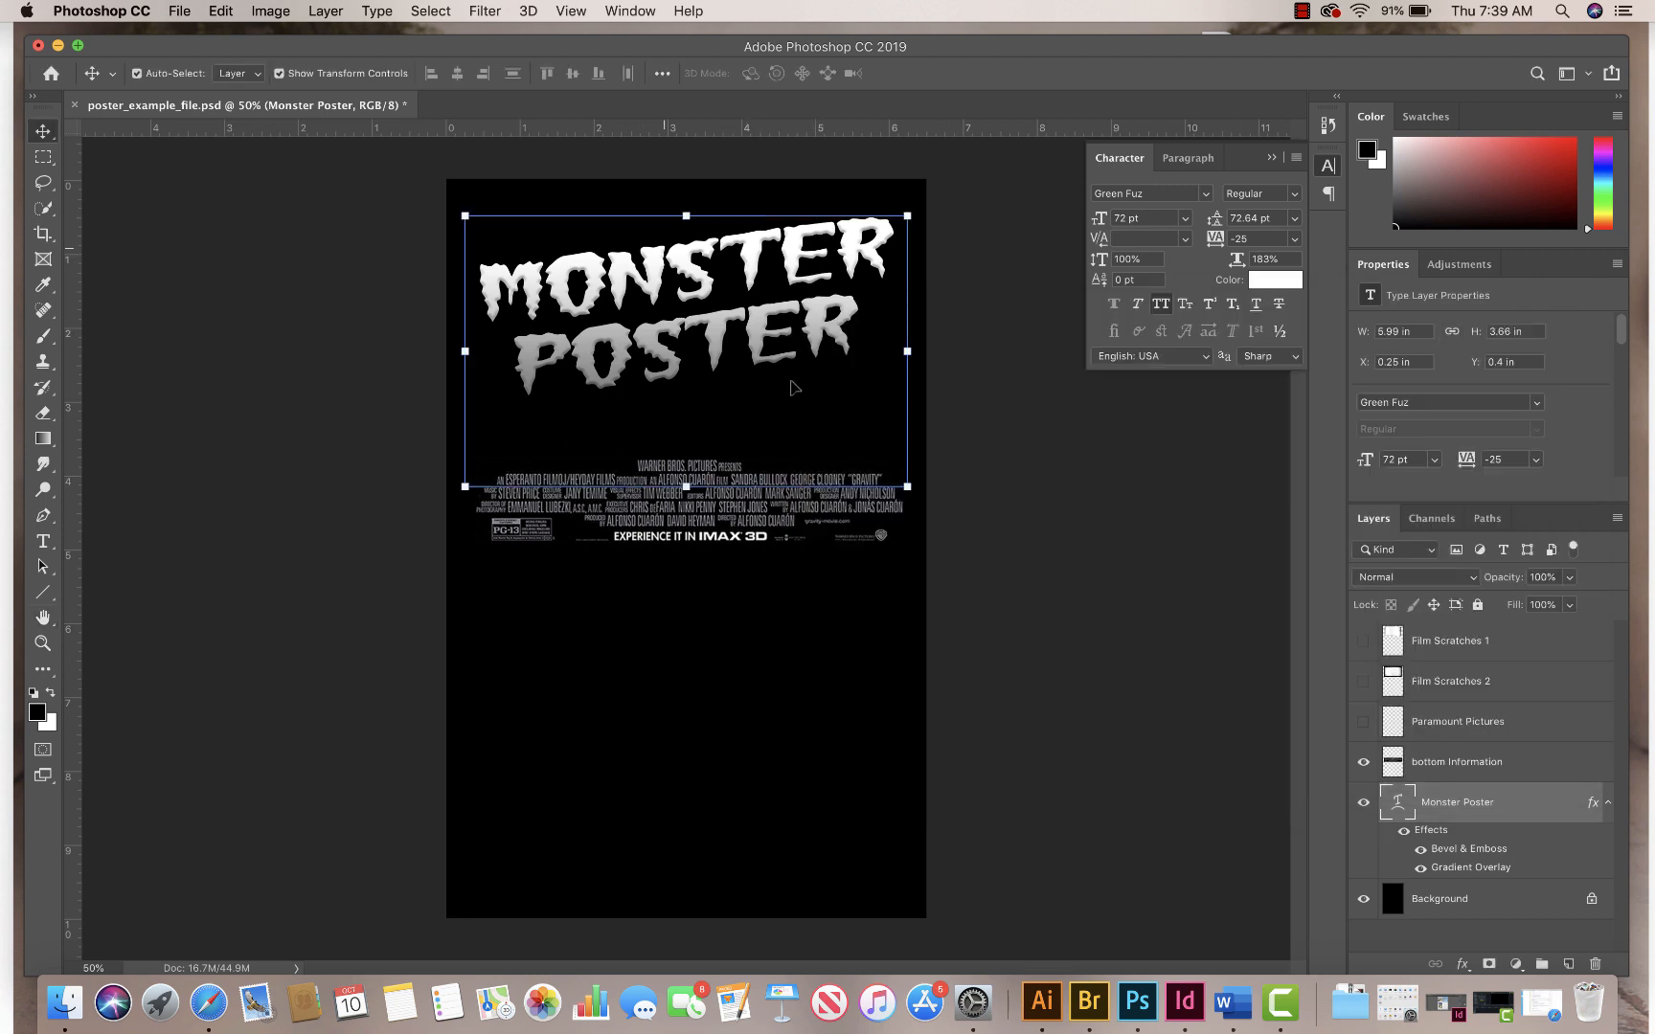